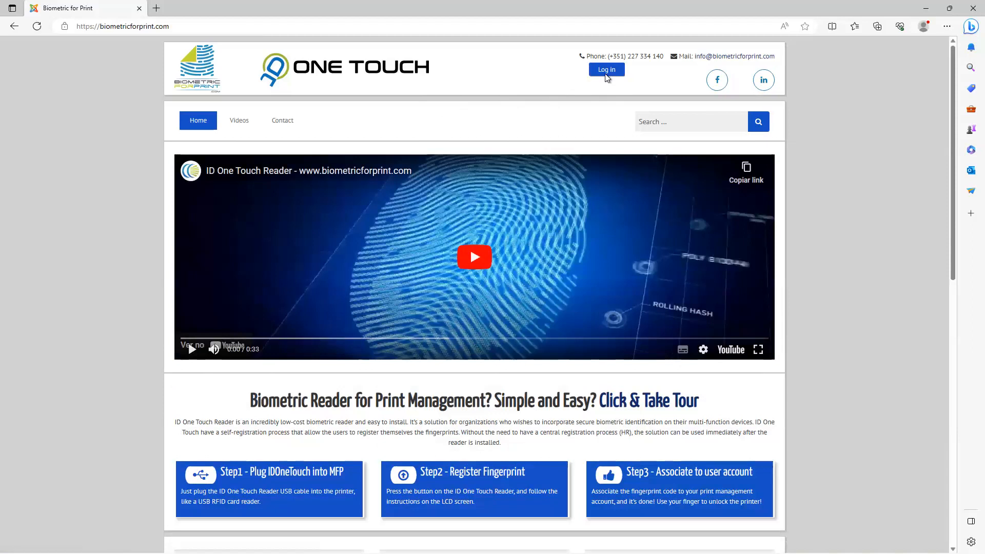
# Step: Log in to the biometricforprint.com account with the username and account password, and decline to save the password in the browser
pyautogui.click(606, 73)
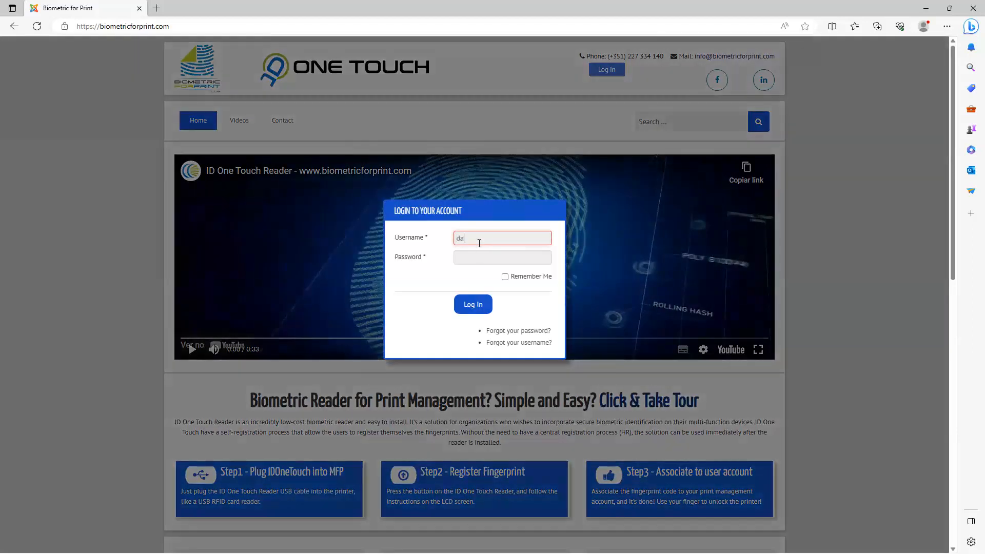
pyautogui.press('Tab')
pyautogui.write('••••••••')
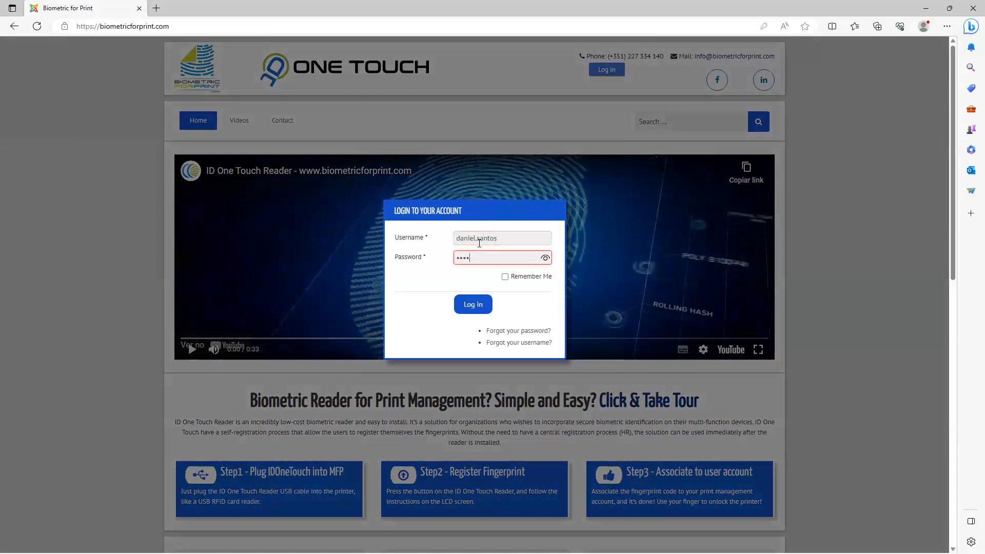
pyautogui.write('••')
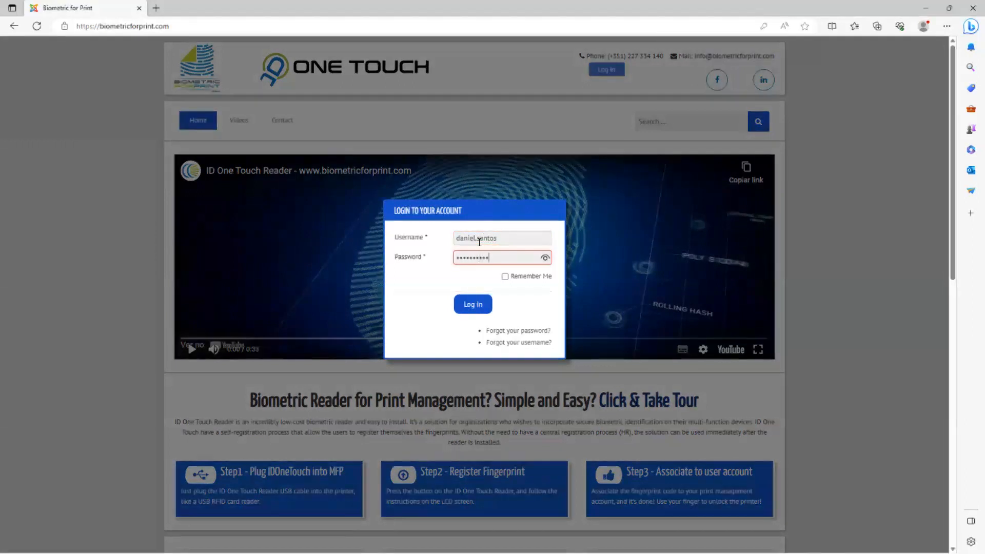
pyautogui.click(479, 305)
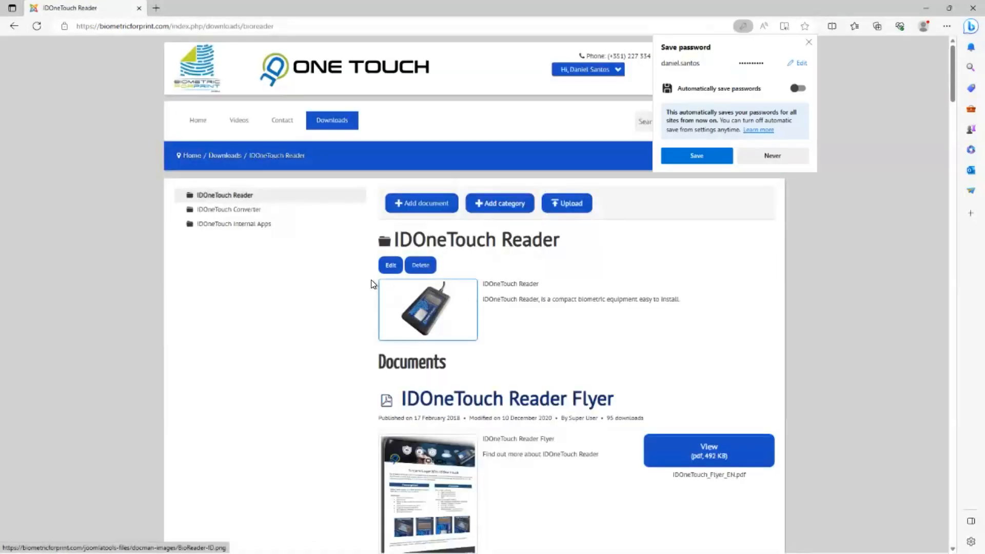
pyautogui.click(771, 156)
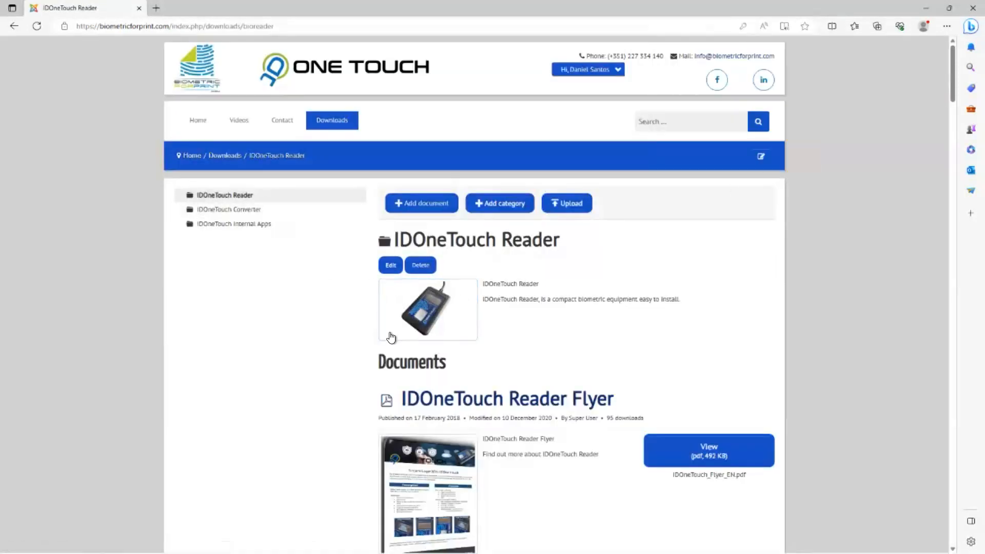
# Step: Examine the IDOneTouch Reader downloads for the Database Manager and Terminal Manager, including their manuals and release notes
pyautogui.scroll(-3, 381, 320)
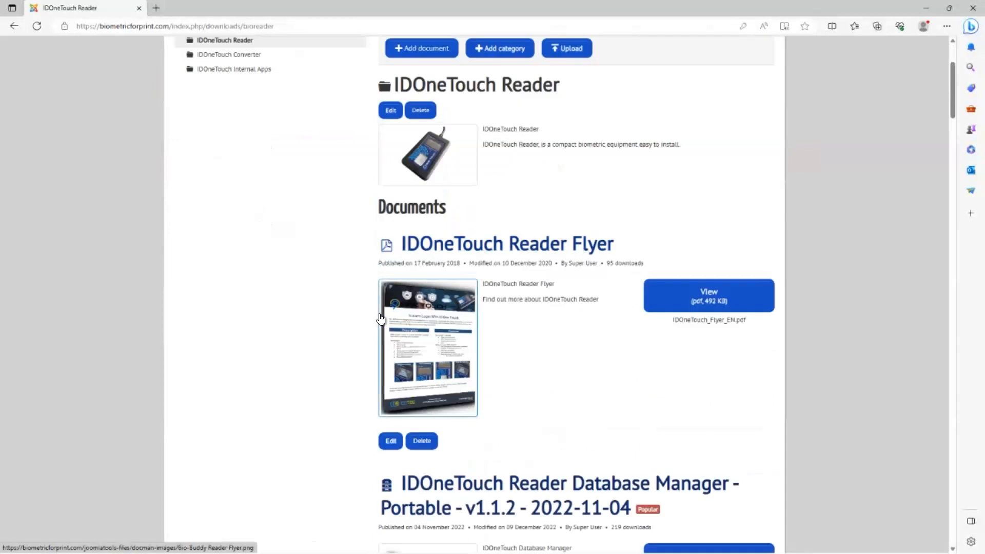
pyautogui.scroll(-3, 384, 303)
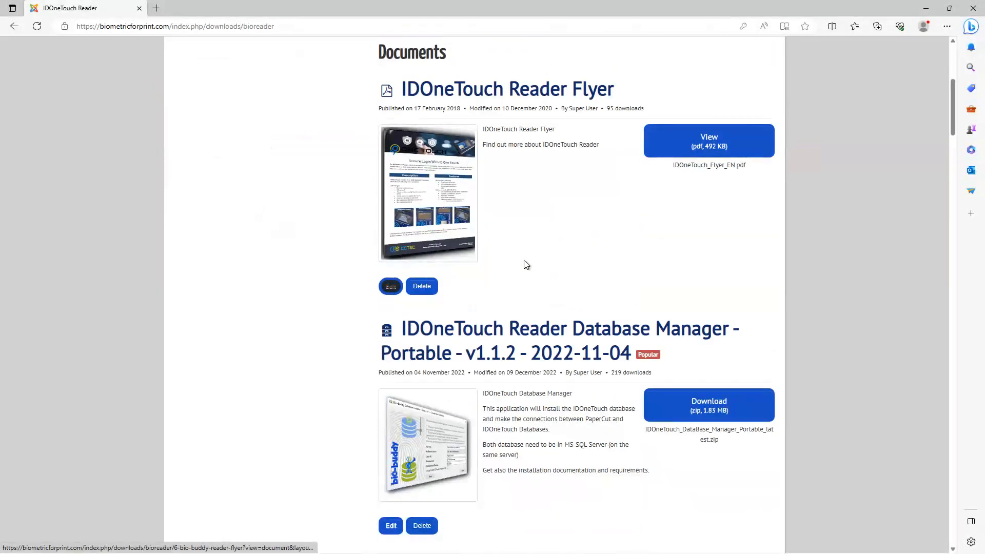
pyautogui.scroll(-1, 526, 263)
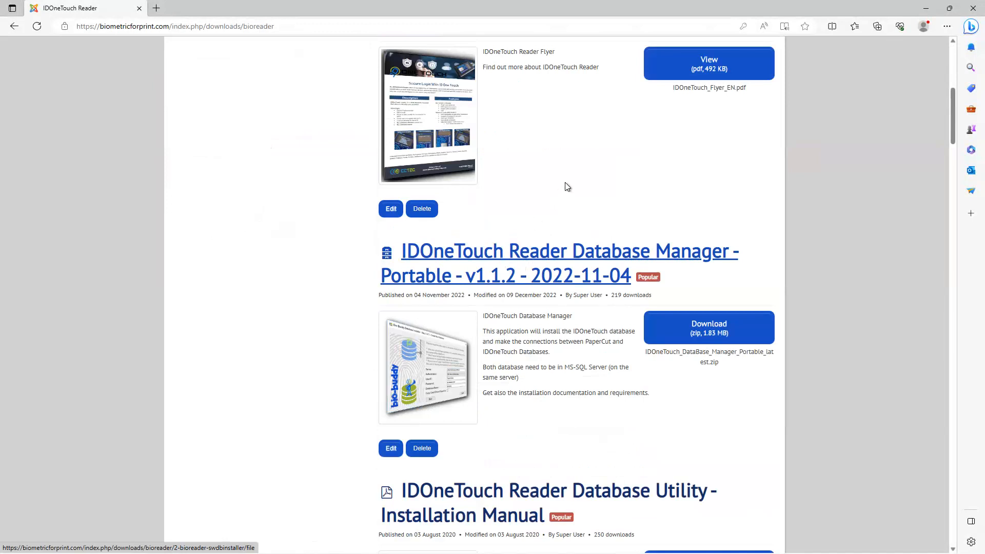
pyautogui.scroll(1, 638, 301)
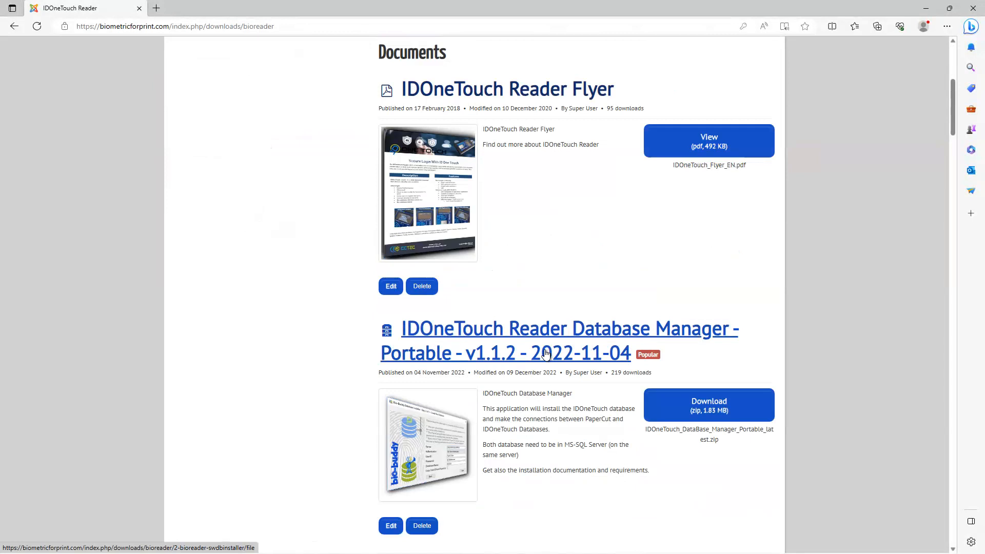
pyautogui.scroll(-3, 545, 354)
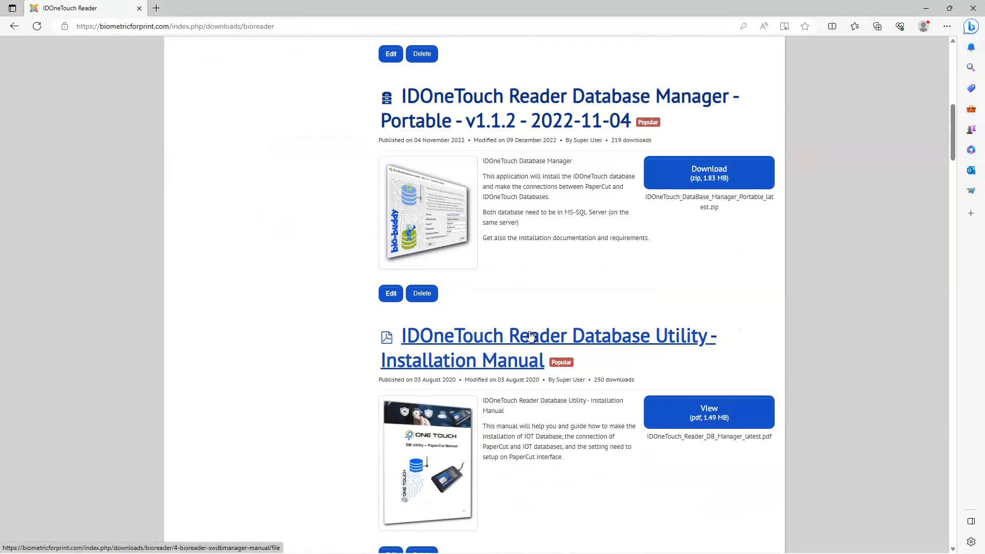
pyautogui.scroll(-3, 531, 331)
pyautogui.scroll(-2, 527, 324)
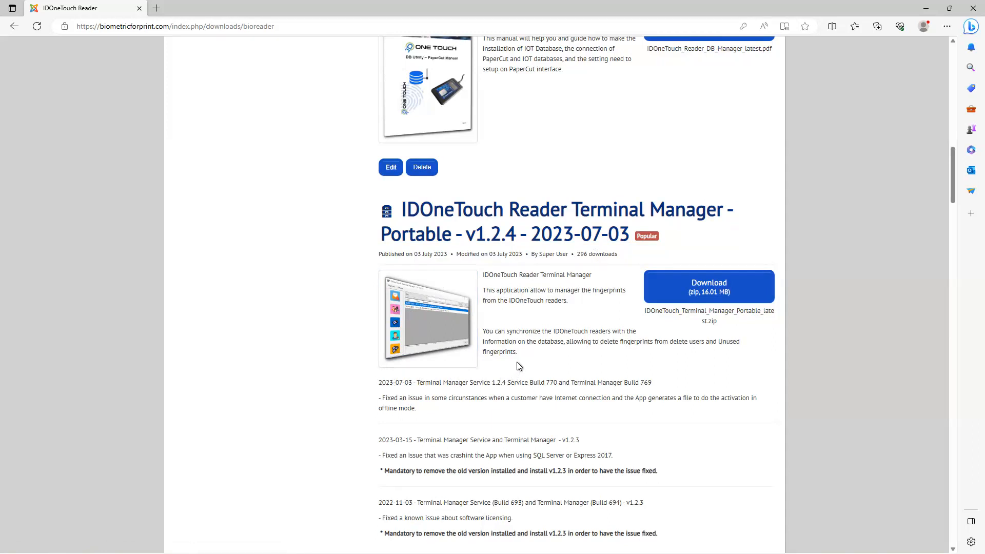
pyautogui.scroll(-6, 517, 365)
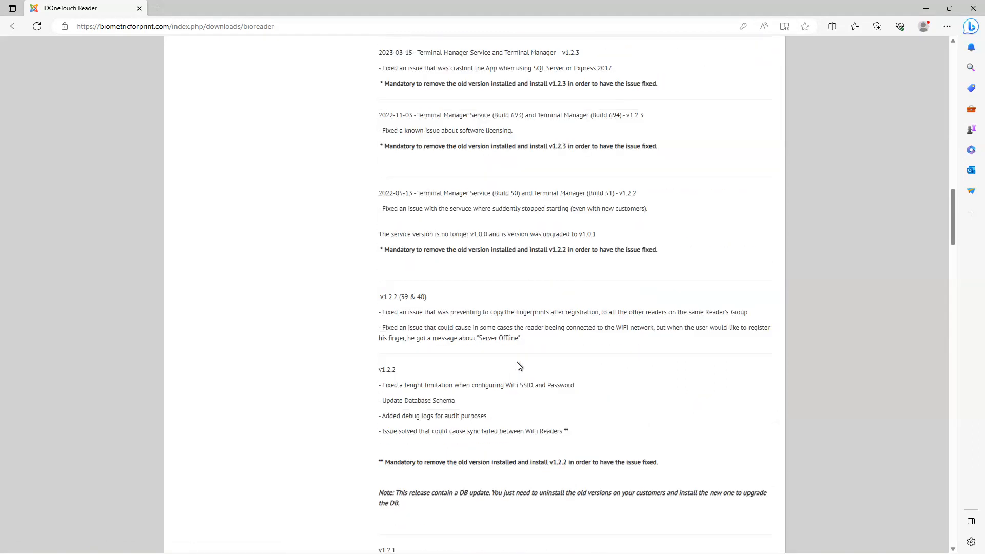
pyautogui.scroll(-7, 519, 366)
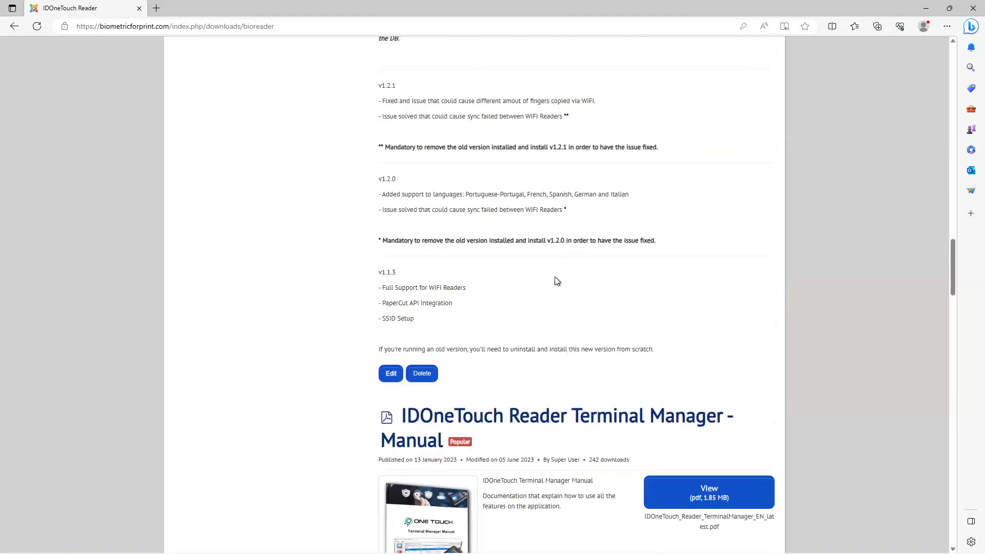
pyautogui.scroll(-2, 557, 281)
pyautogui.tripleClick(467, 283)
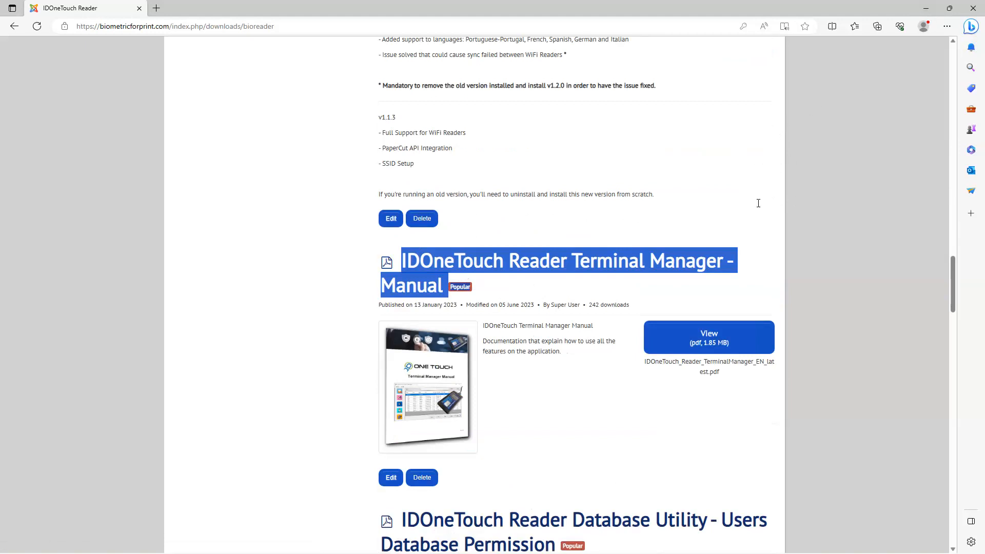
# Step: Examine the remaining IDOneTouch Reader downloads, including the driver signature guide, firmware update notes and compatibility matrix
pyautogui.scroll(-12, 758, 203)
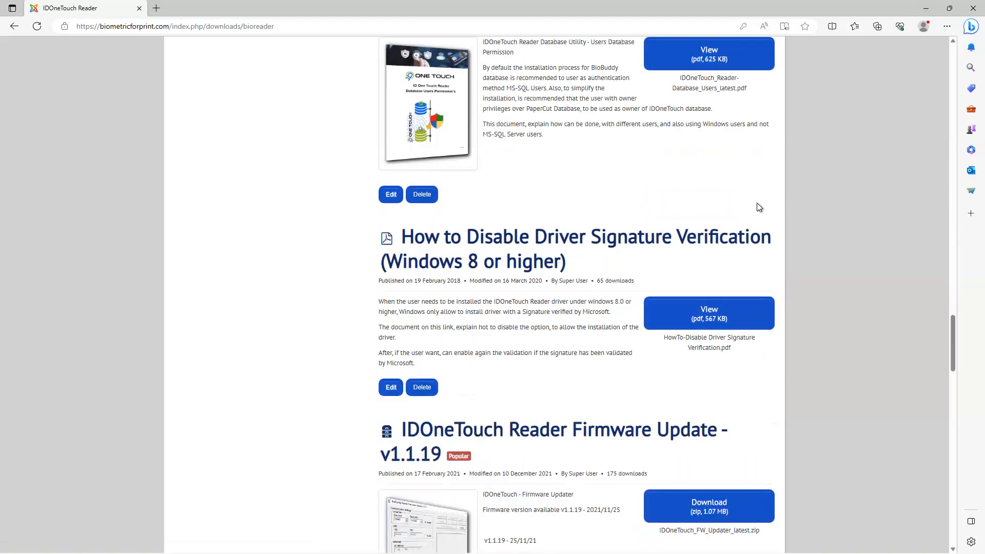
pyautogui.scroll(-1, 602, 241)
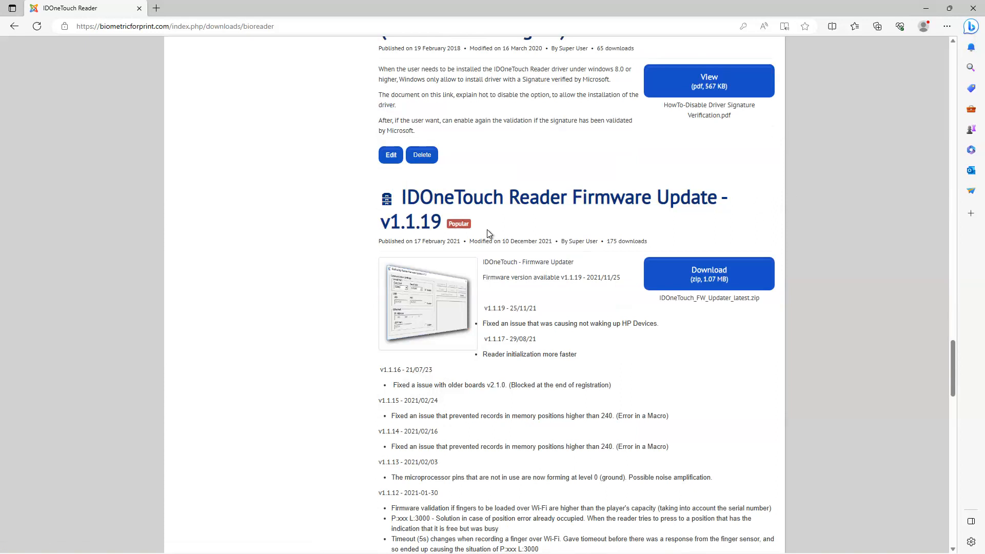
pyautogui.scroll(-4, 487, 233)
pyautogui.scroll(1, 454, 231)
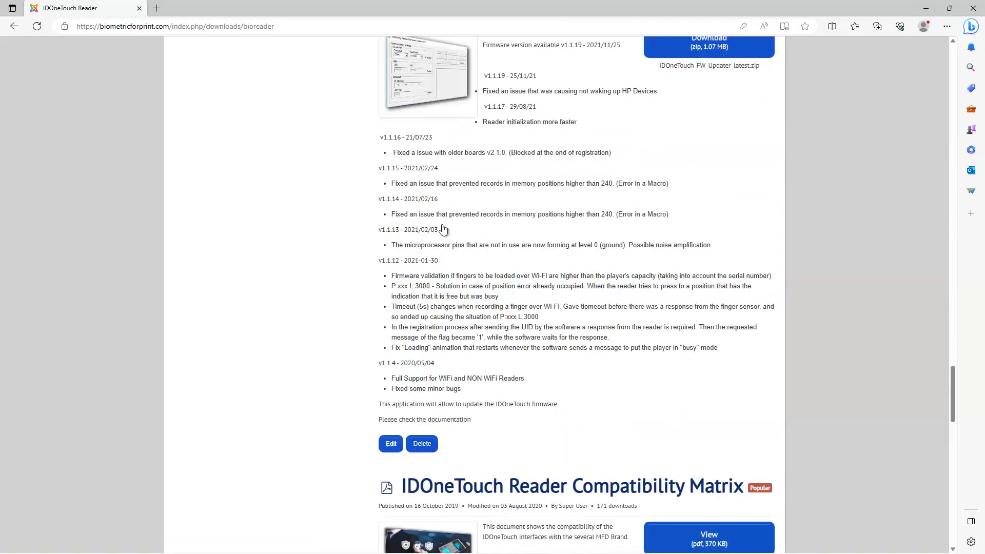
pyautogui.scroll(4, 446, 232)
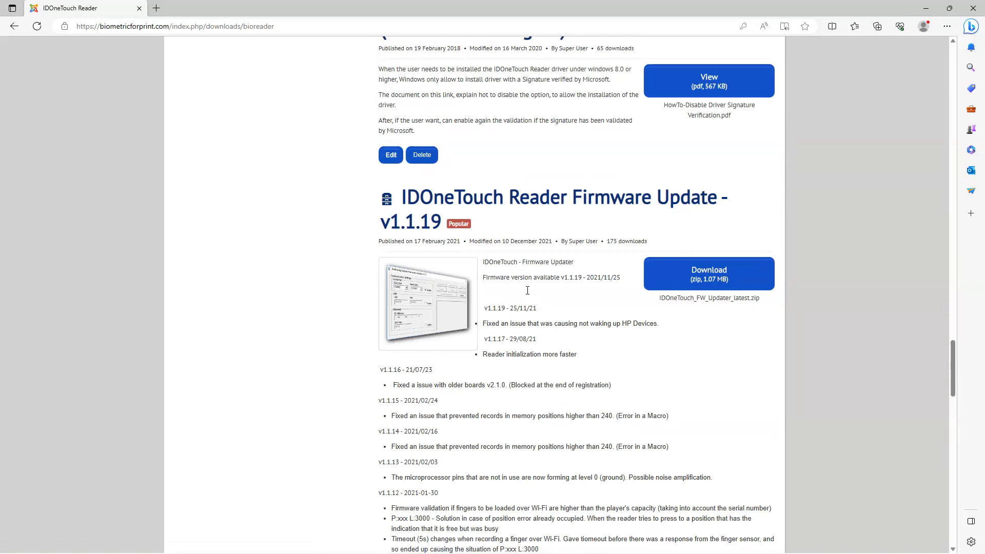
pyautogui.scroll(-4, 528, 290)
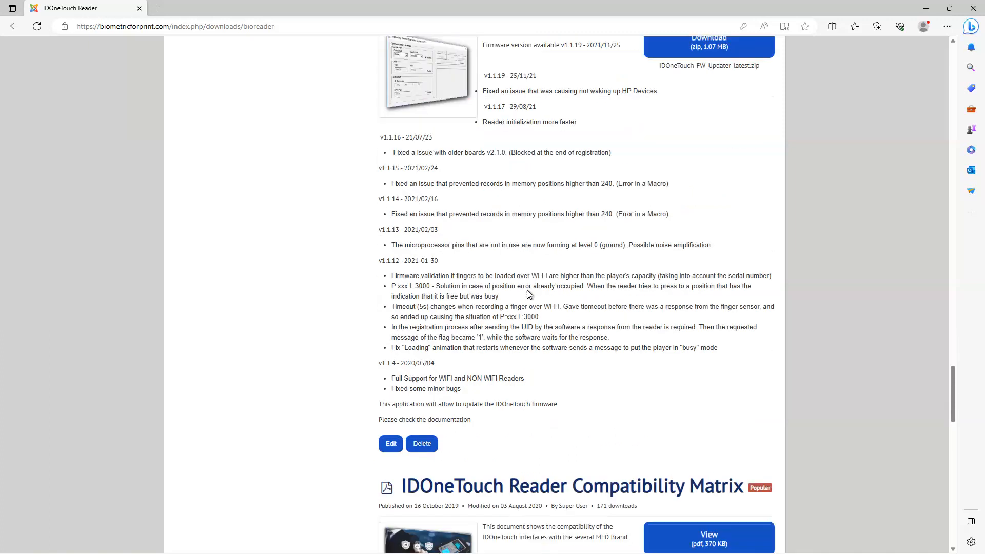
pyautogui.scroll(-4, 343, 295)
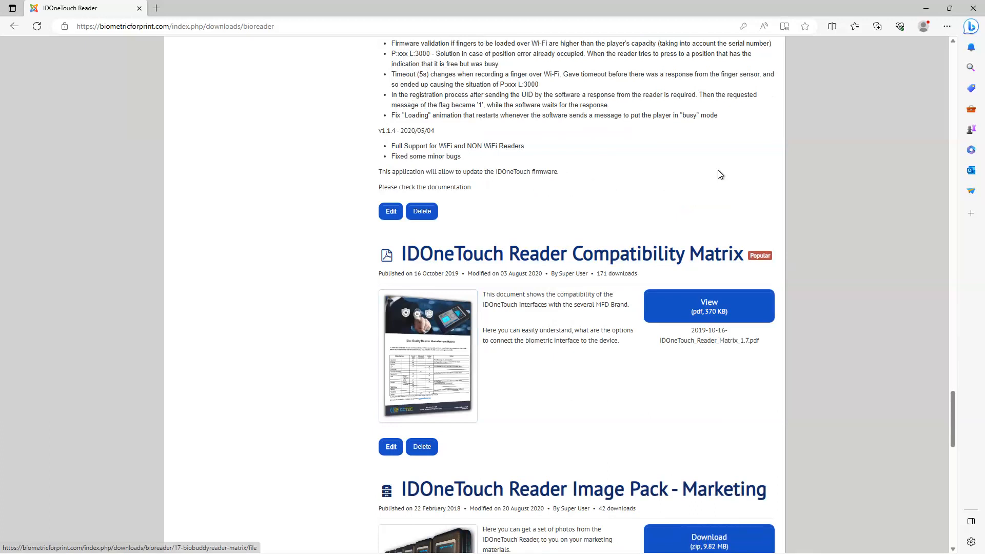
# Step: Switch from the browser to the IDOneTouch folder in File Explorer, fit the name column, and open IDOneTouch_DataBase_Manager_Portable_latest
pyautogui.click(925, 10)
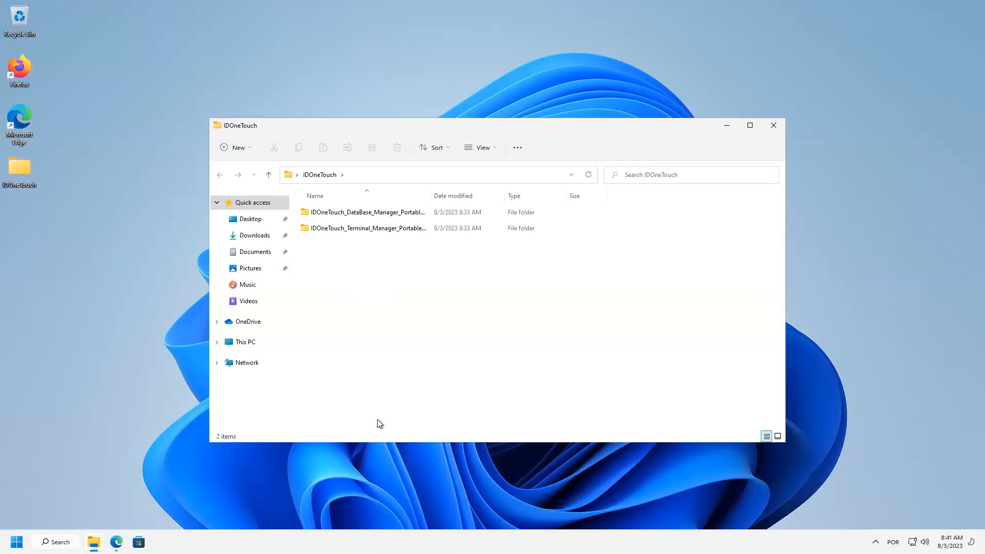
pyautogui.doubleClick(430, 195)
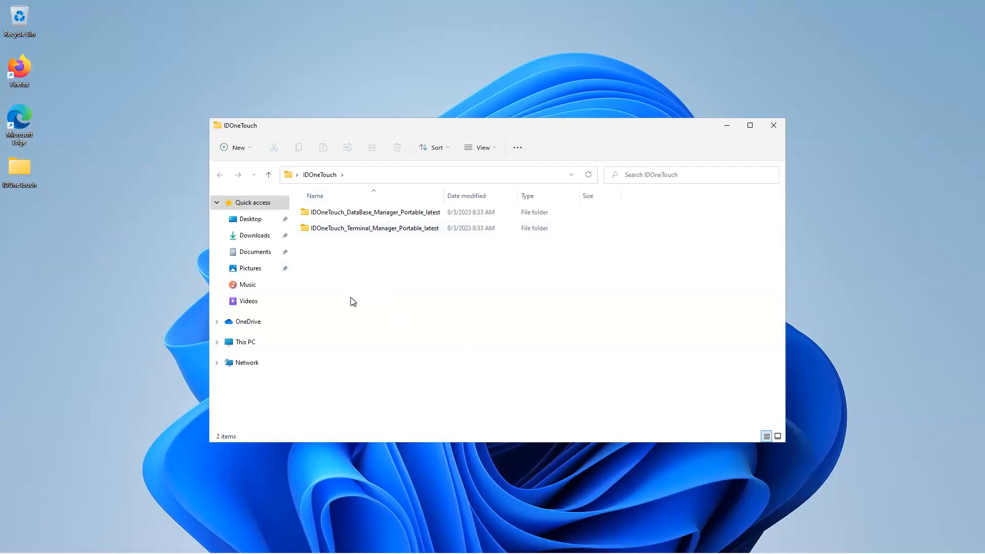
pyautogui.doubleClick(372, 214)
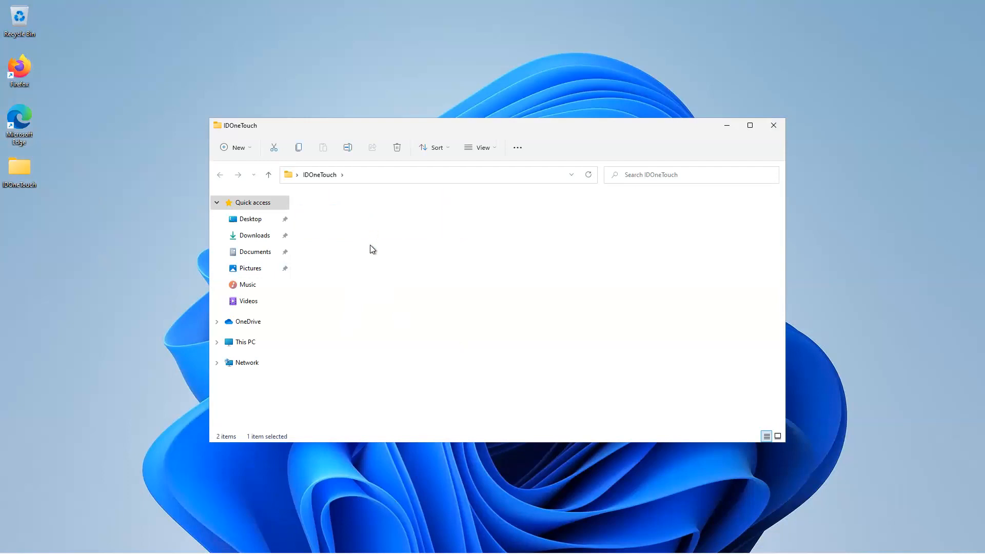
# Step: Run the Database Manager setup as administrator, allow the elevation, and proceed through the wizard to start installing IDOneTouch DB Utility
pyautogui.rightClick(325, 234)
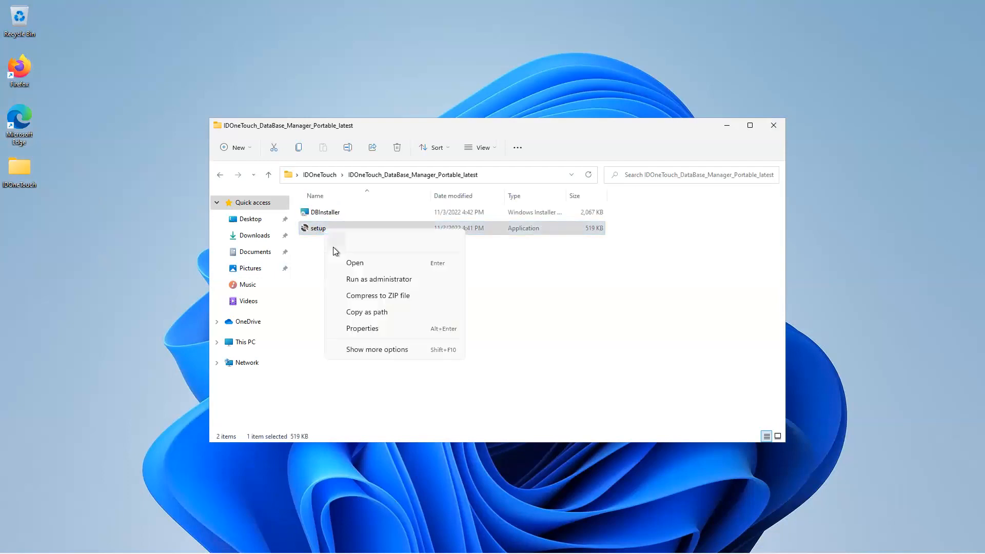
pyautogui.click(352, 279)
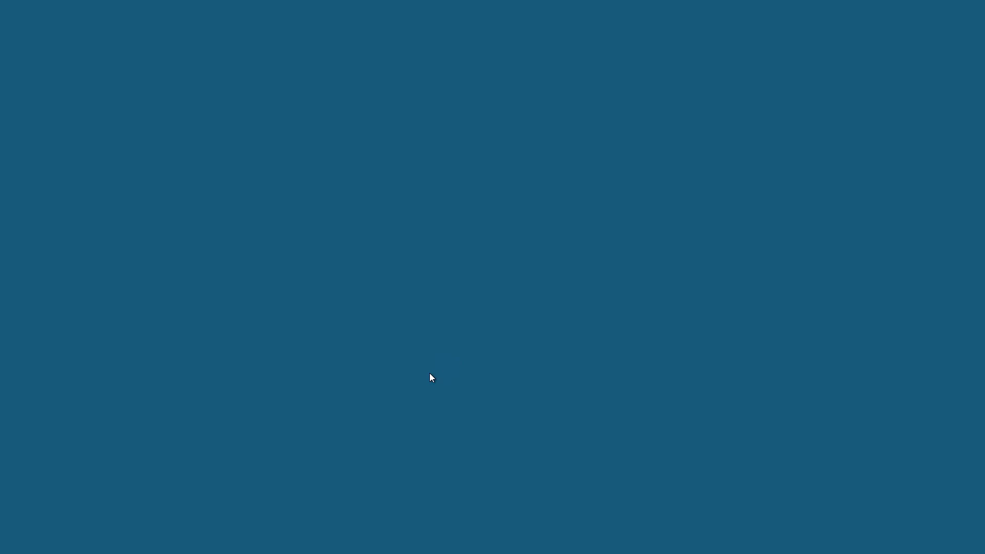
pyautogui.click(440, 357)
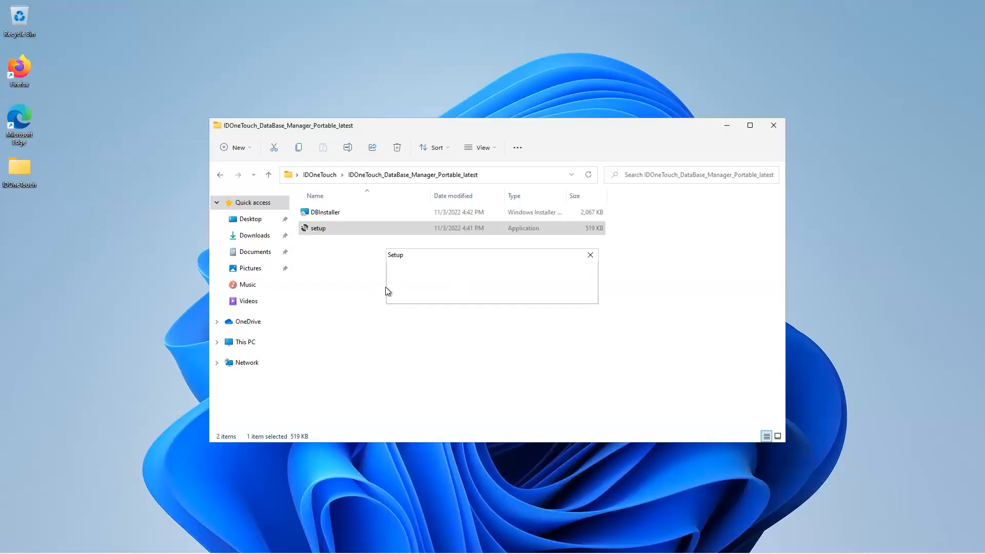
pyautogui.click(403, 334)
pyautogui.click(537, 370)
pyautogui.click(542, 369)
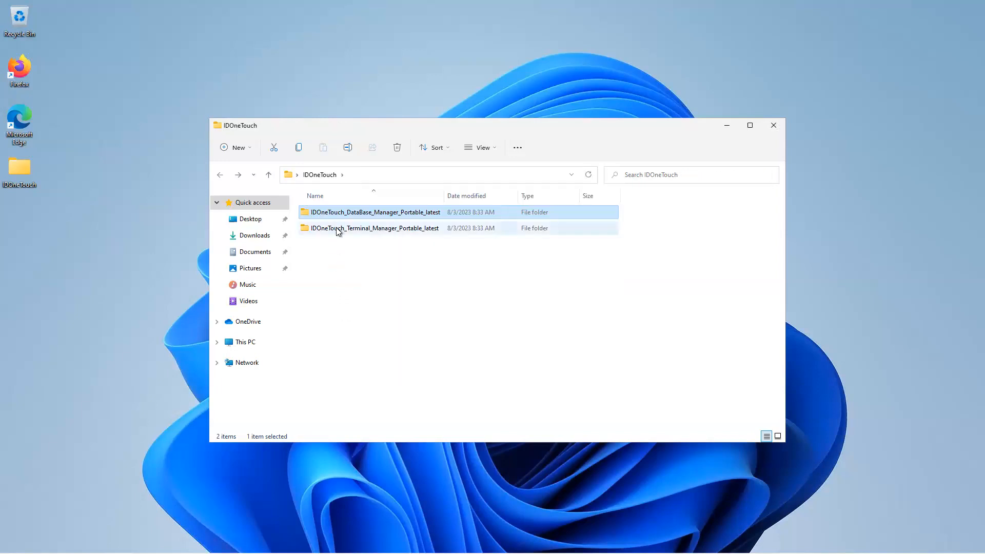
# Step: Open the IDOneTouch_Terminal_Manager_Portable_latest folder and move its window aside to uncover the DB Utility installer
pyautogui.click(336, 227)
pyautogui.doubleClick(336, 228)
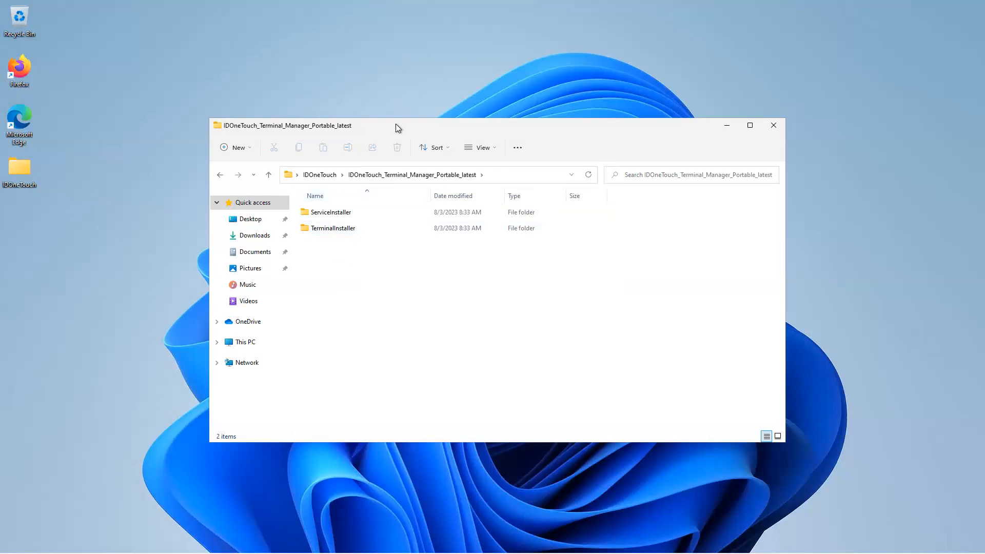
pyautogui.moveTo(207, 170); pyautogui.dragTo(345, 170)
pyautogui.moveTo(455, 131); pyautogui.dragTo(601, 149)
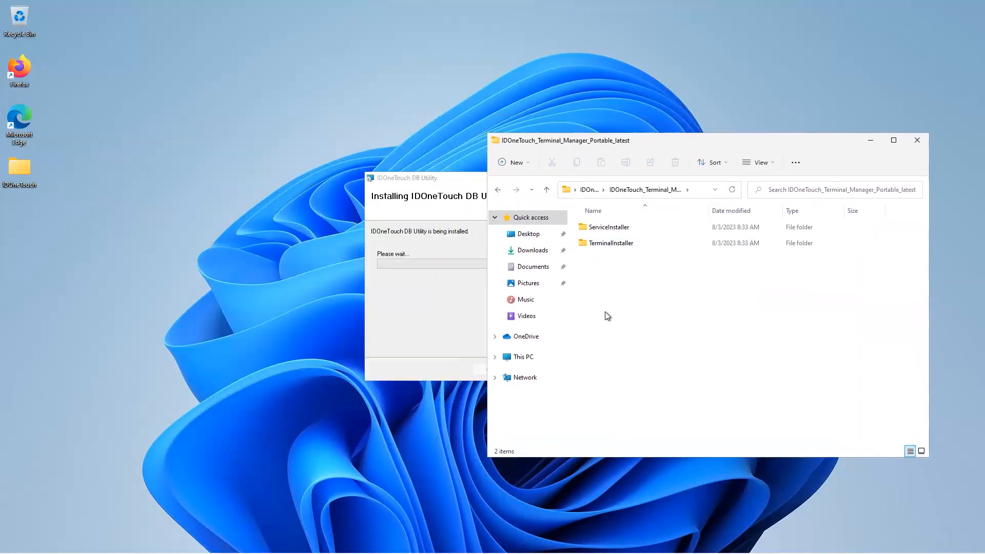
pyautogui.click(607, 231)
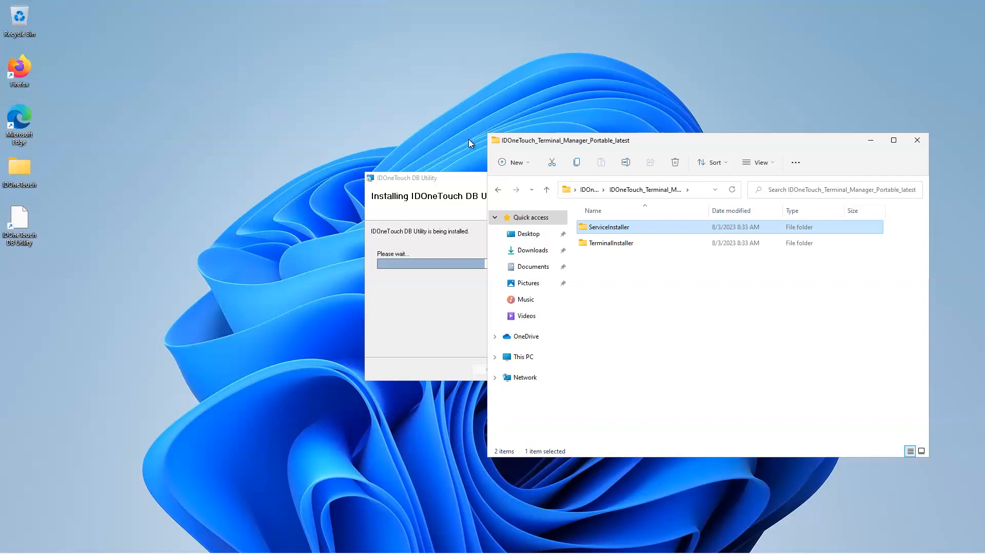
# Step: Exit the IDOneTouch DB Utility installer and open the ServiceInstaller folder of the Terminal Manager
pyautogui.moveTo(452, 179); pyautogui.dragTo(135, 159)
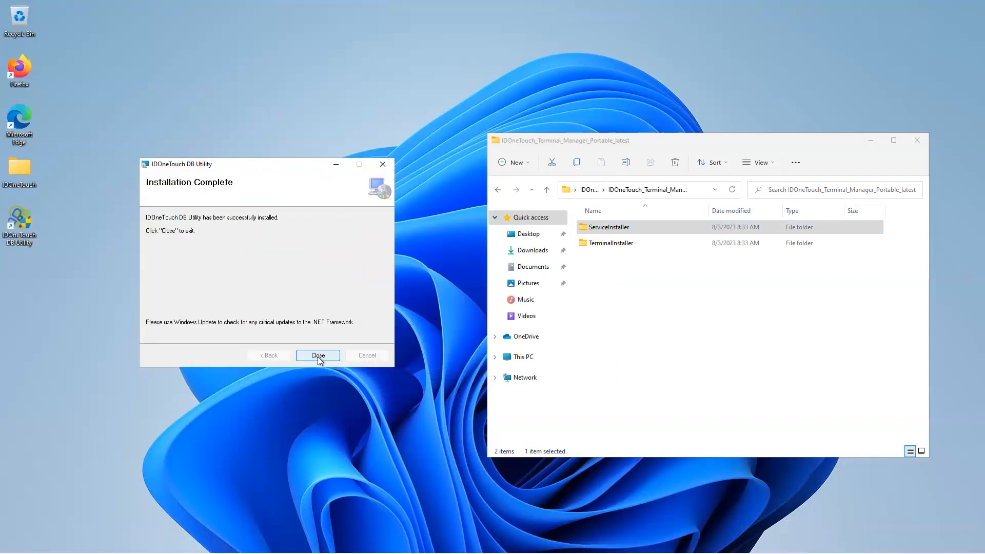
pyautogui.click(318, 356)
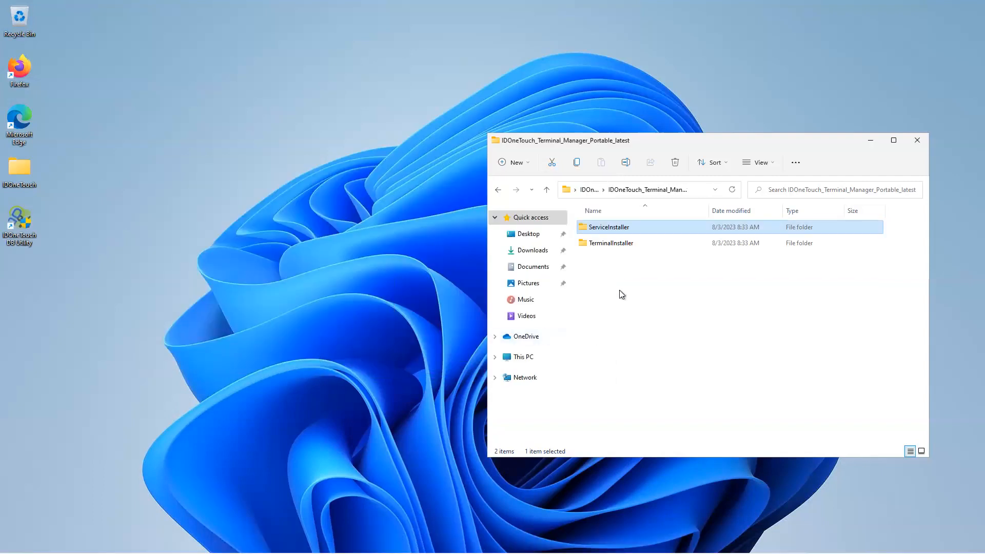
pyautogui.click(611, 244)
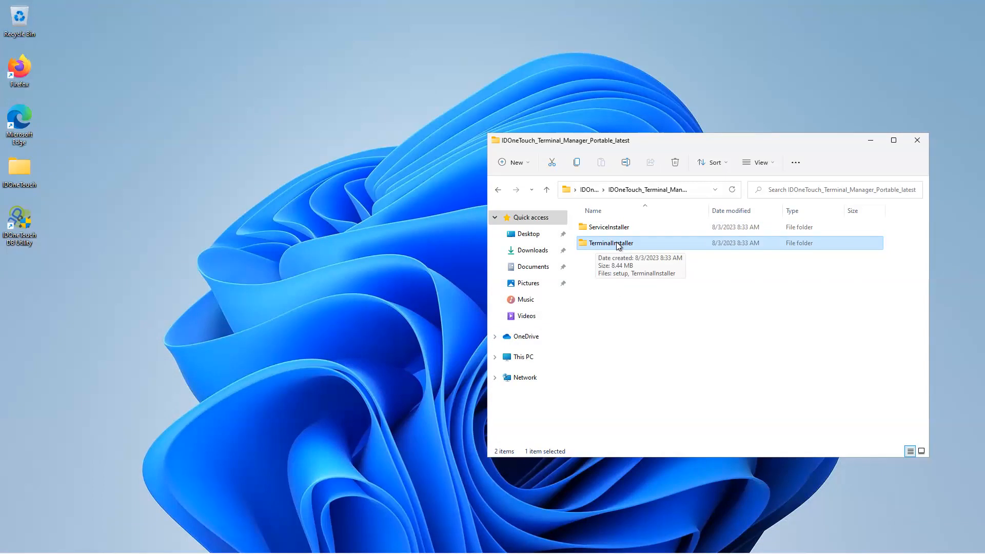
pyautogui.click(603, 229)
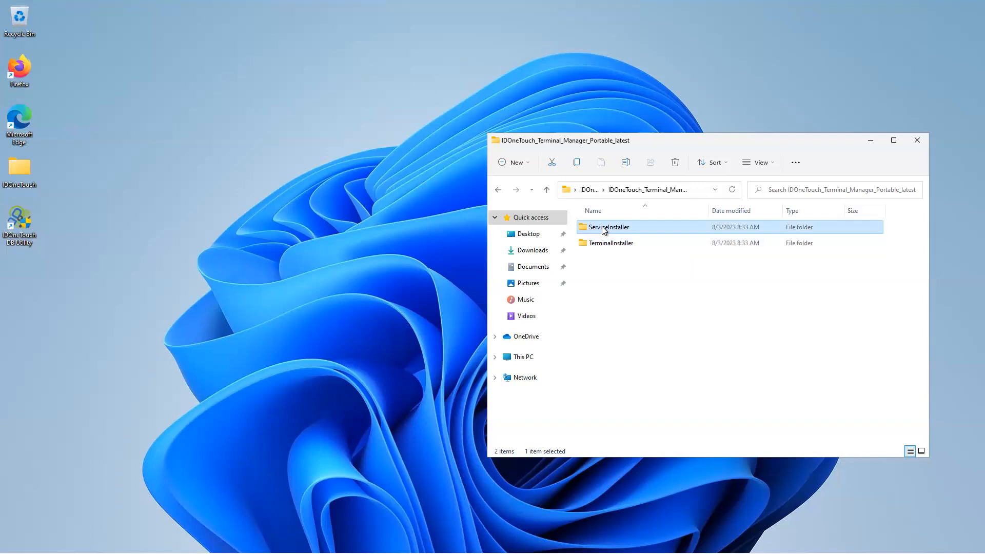
pyautogui.doubleClick(602, 227)
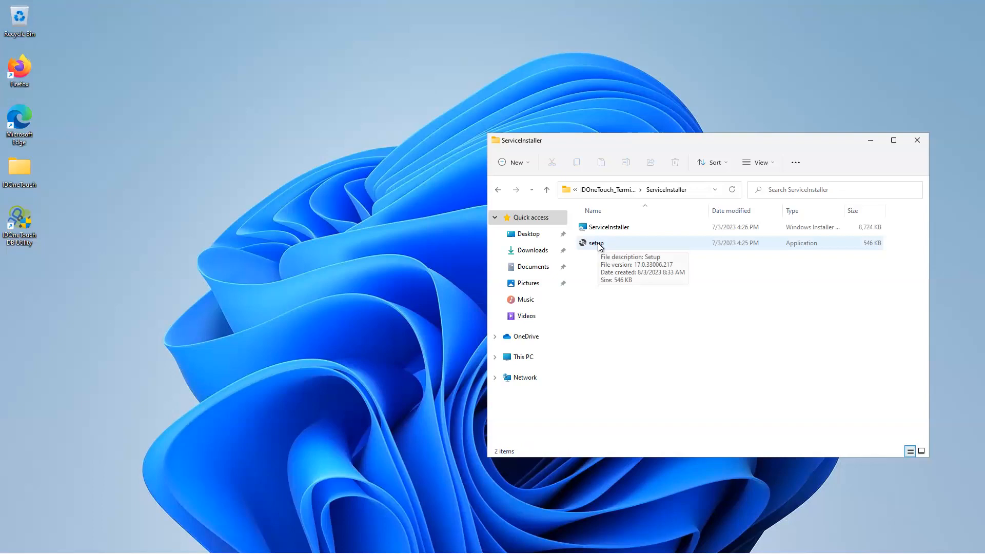
# Step: Run the ServiceInstaller setup as administrator, allow the elevation, and proceed through the wizard to install IDOneTouch Service
pyautogui.rightClick(598, 246)
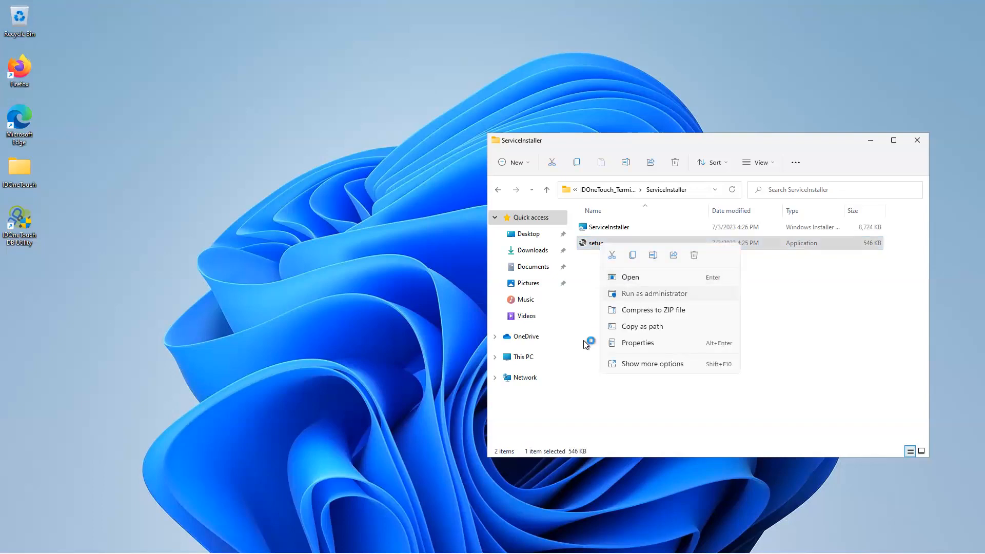
pyautogui.click(630, 293)
pyautogui.click(478, 360)
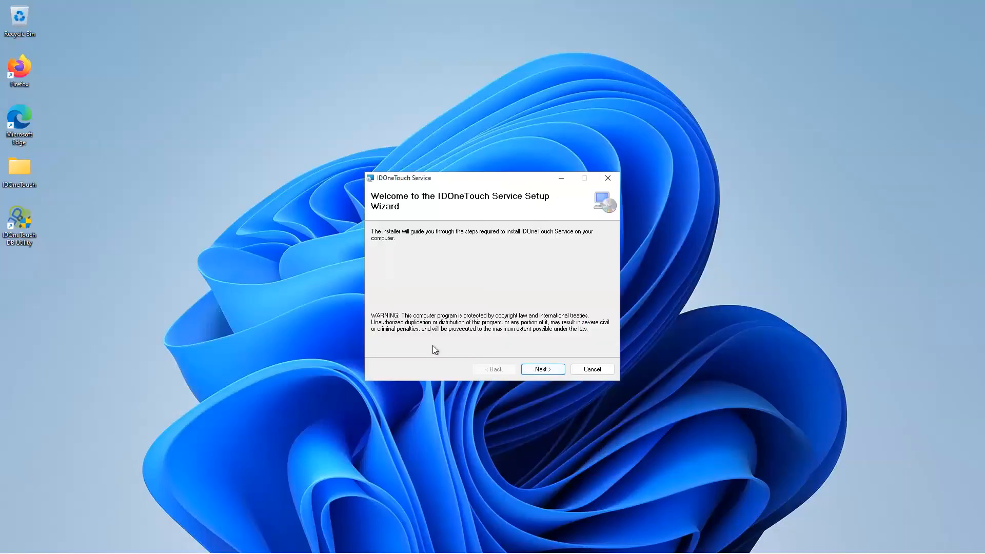
pyautogui.click(543, 371)
pyautogui.click(544, 373)
pyautogui.click(543, 370)
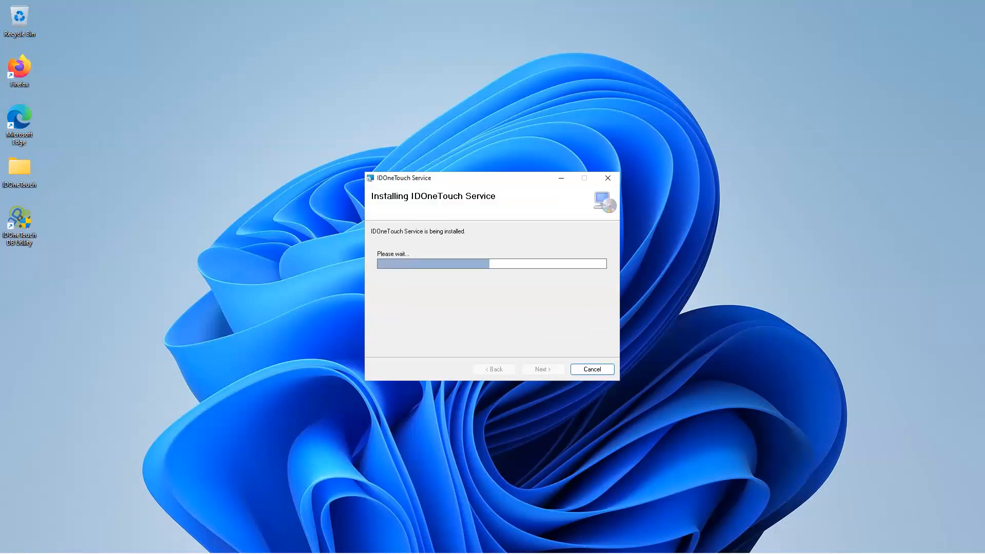
# Step: Search Windows for ssms and close the completed IDOneTouch Service installer
pyautogui.press('super')
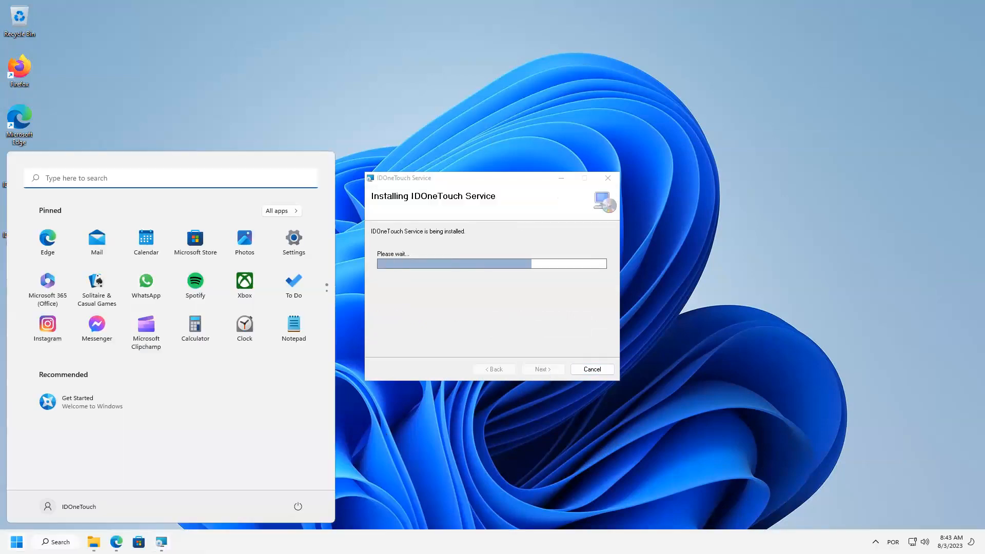
pyautogui.write('ssms')
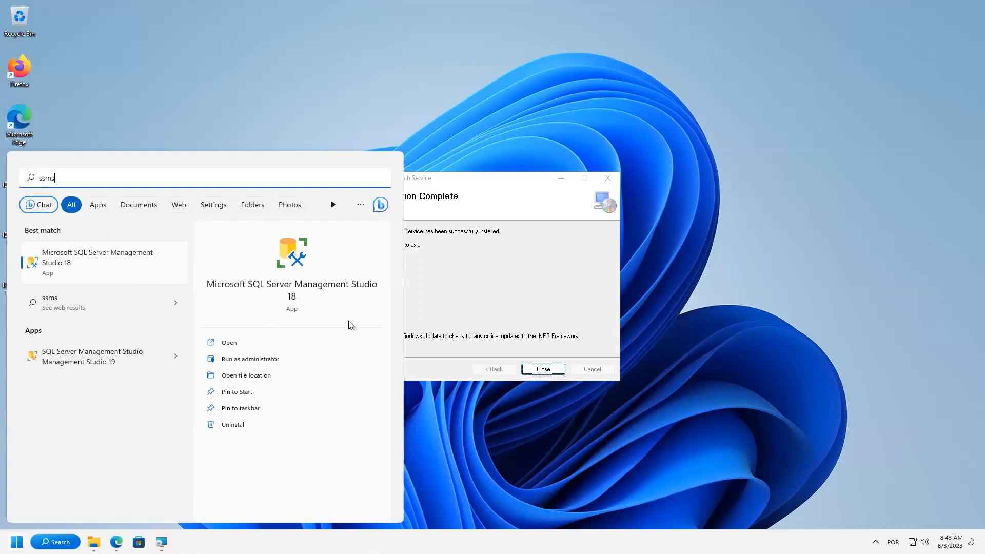
pyautogui.click(542, 369)
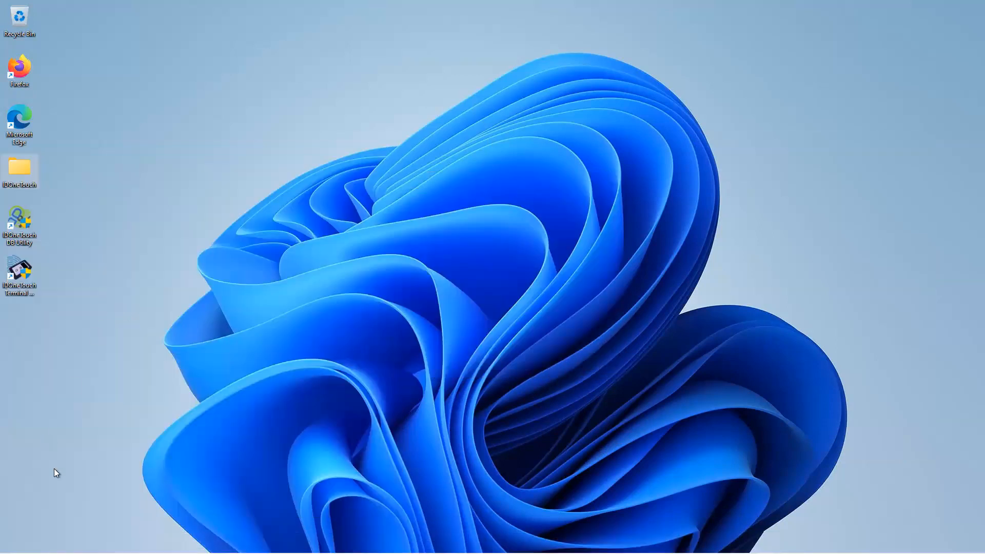
# Step: Find ssms through Windows search and switch to SQL Server Management Studio Management Studio 19
pyautogui.click(17, 541)
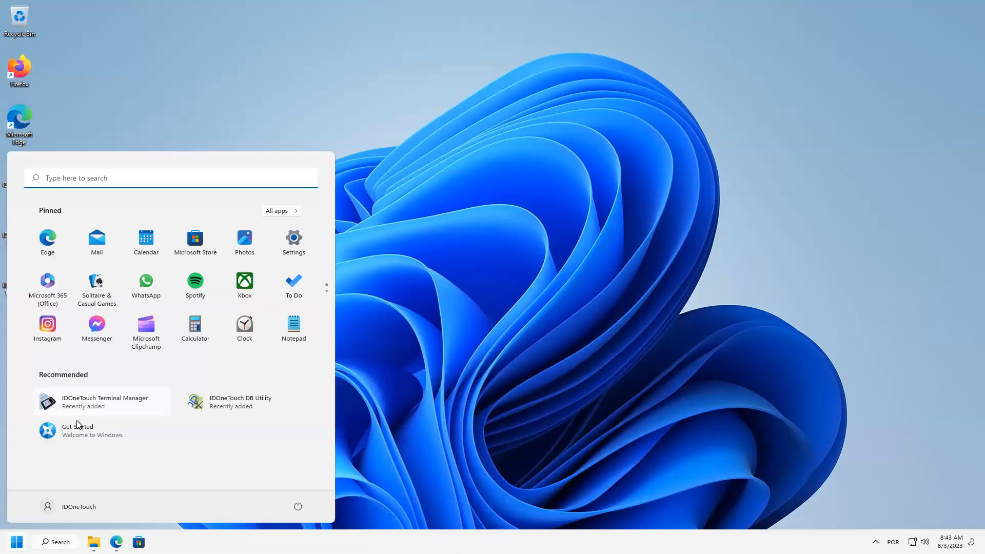
pyautogui.write('ssms')
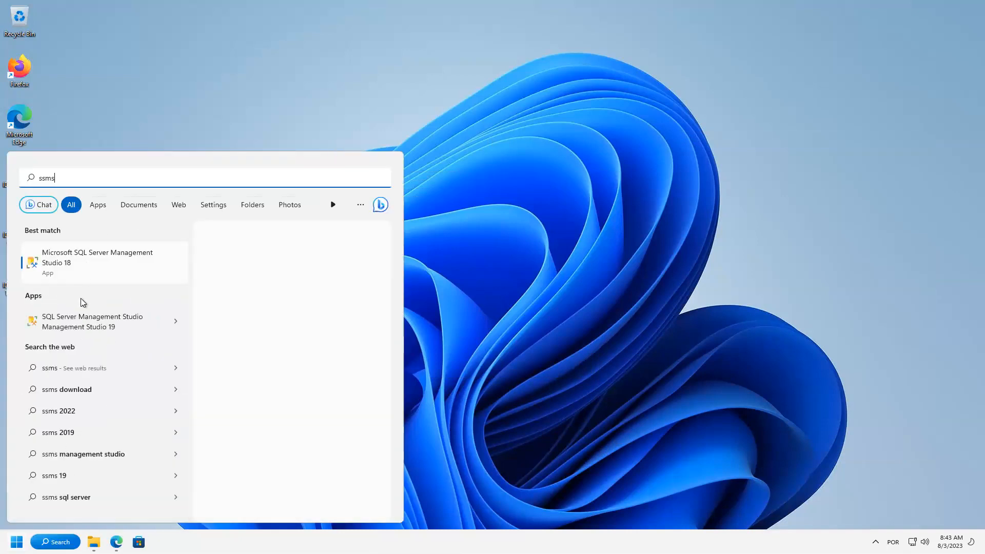
pyautogui.click(84, 321)
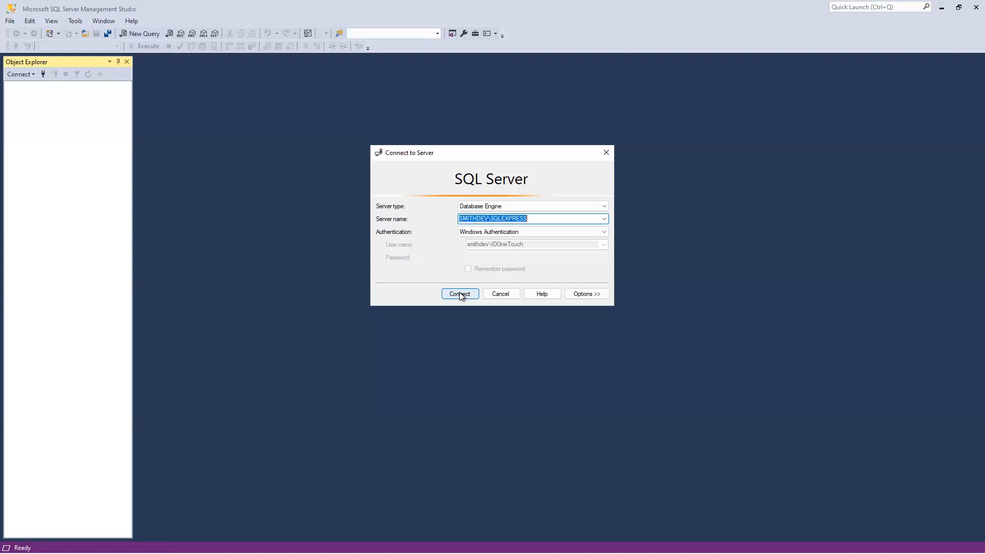
# Step: Try to connect to the SQLEXPRESS database engine using SQL Server Authentication with login sa and the account password
pyautogui.click(488, 238)
pyautogui.click(494, 249)
pyautogui.click(496, 246)
pyautogui.write('sa')
pyautogui.press('Tab')
pyautogui.write('****')
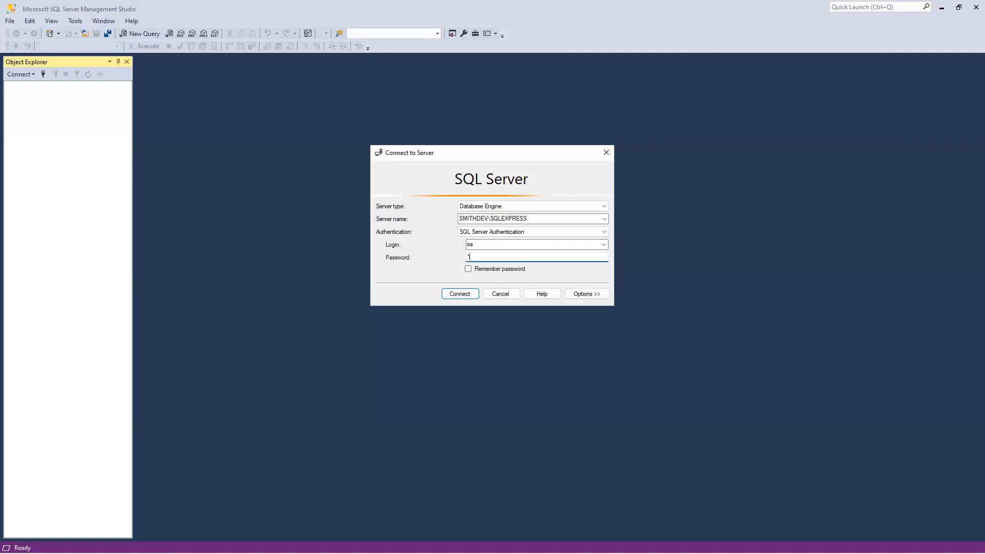
pyautogui.write('****')
pyautogui.press('Return')
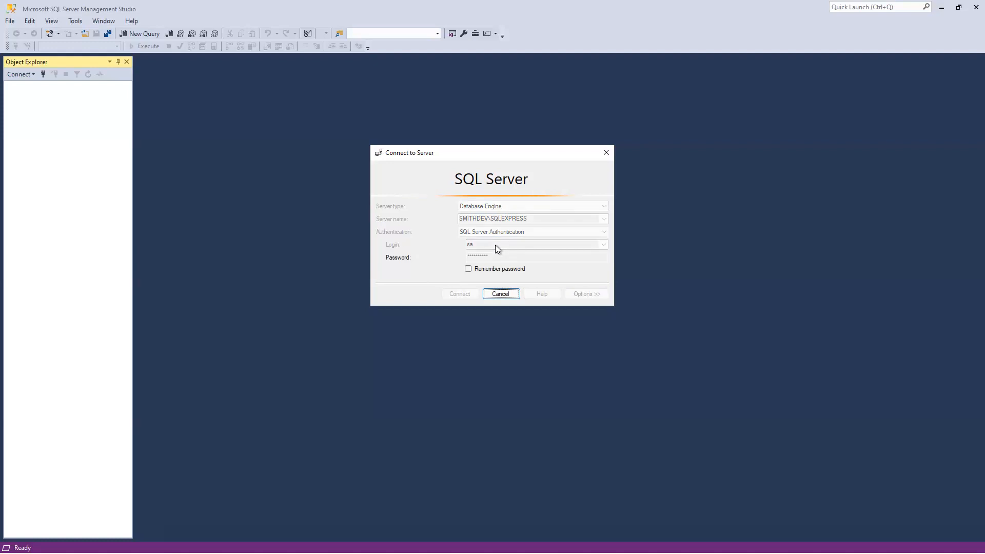
pyautogui.click(619, 253)
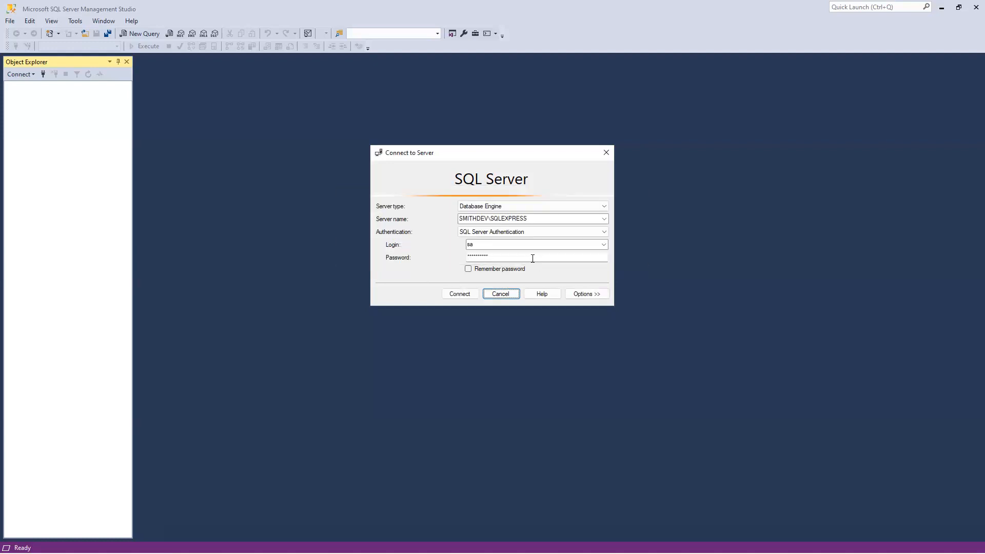
# Step: Re-enter the account password for the sa login and connect to the SQLEXPRESS server
pyautogui.write('****')
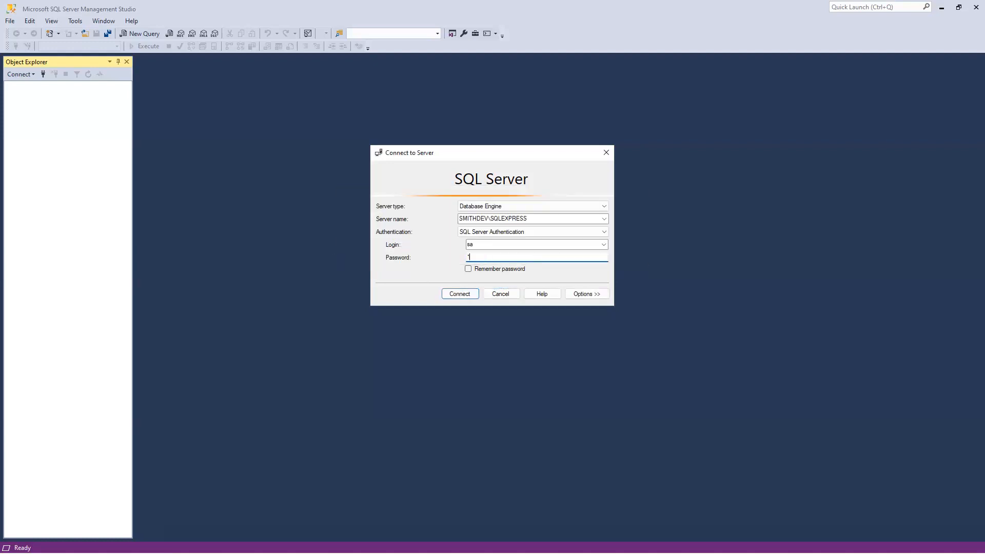
pyautogui.write('****')
pyautogui.press('Return')
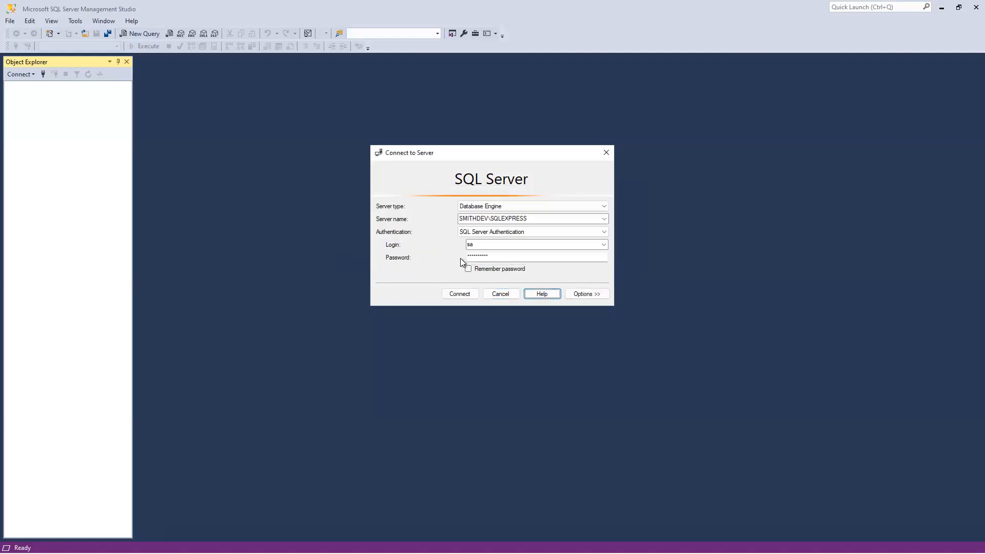
pyautogui.doubleClick(482, 258)
pyautogui.write('*****')
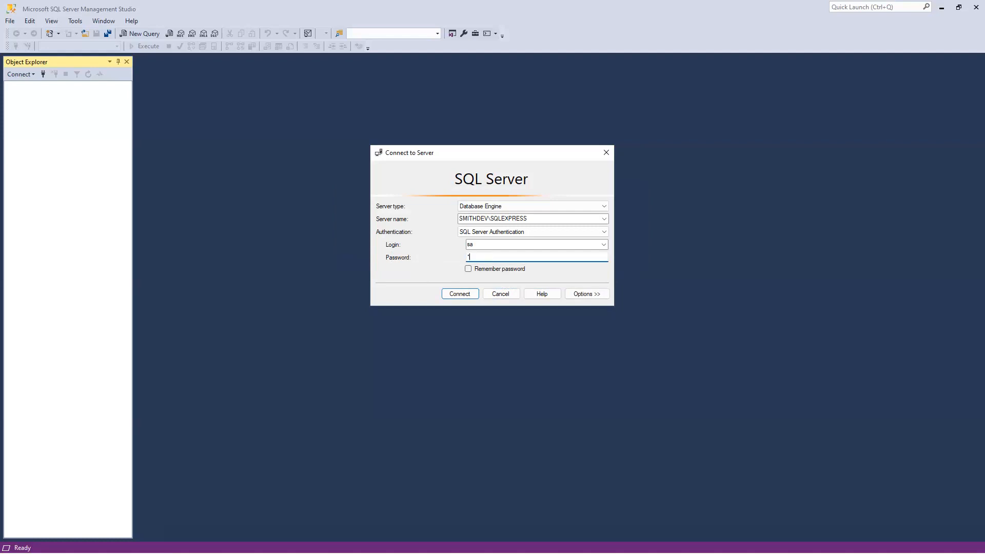
pyautogui.press('Return')
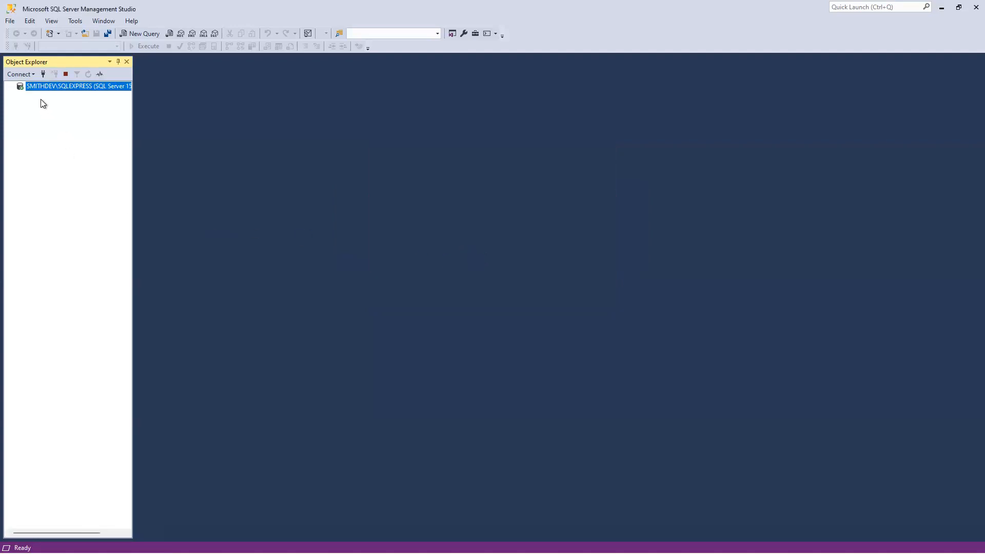
# Step: Expand the server's Security folder and start a new login under Logins
pyautogui.rightClick(40, 95)
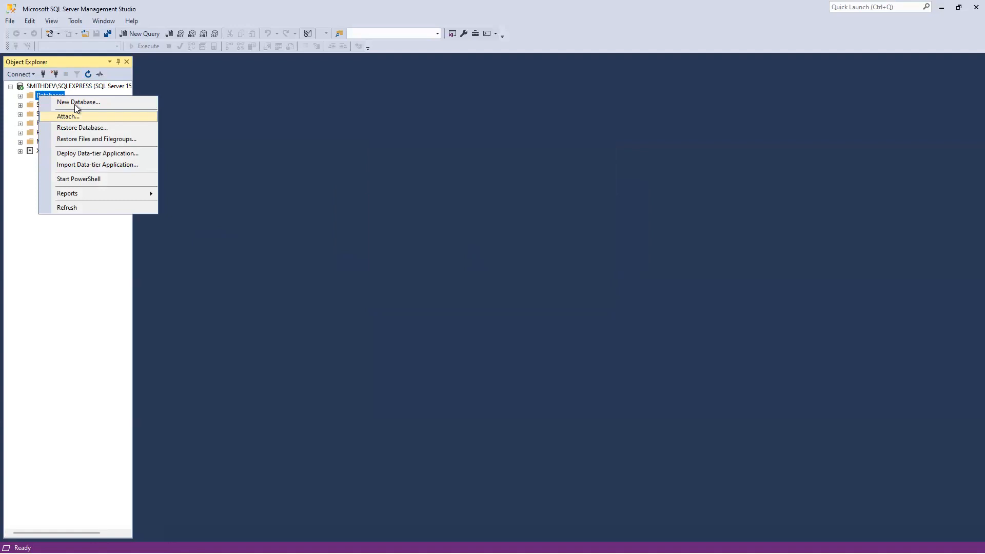
pyautogui.click(77, 102)
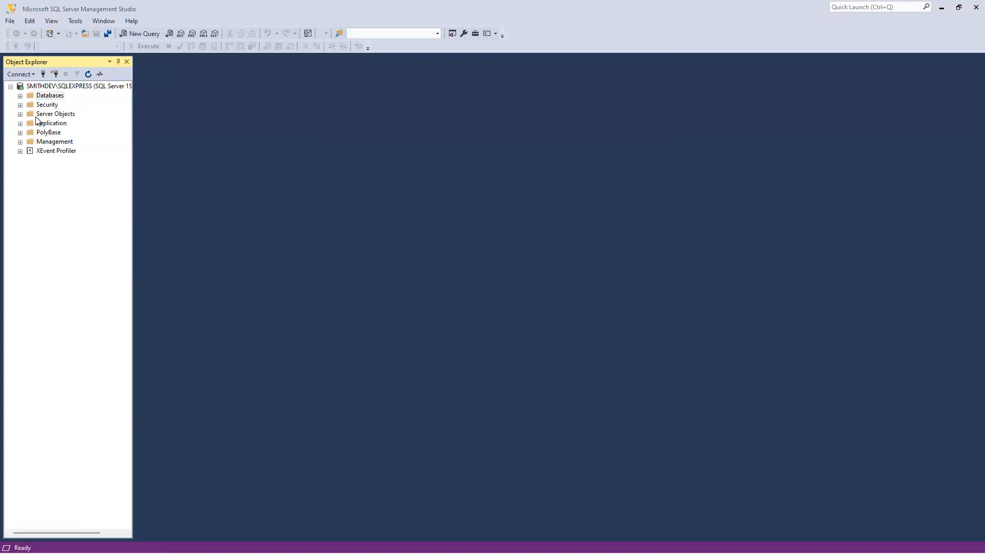
pyautogui.click(20, 105)
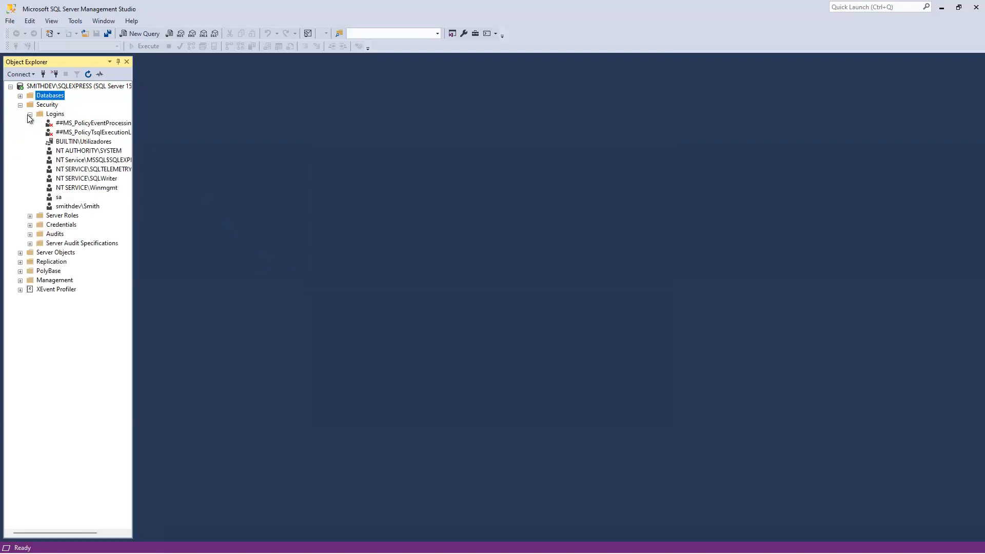
pyautogui.click(30, 114)
pyautogui.rightClick(50, 114)
pyautogui.click(77, 119)
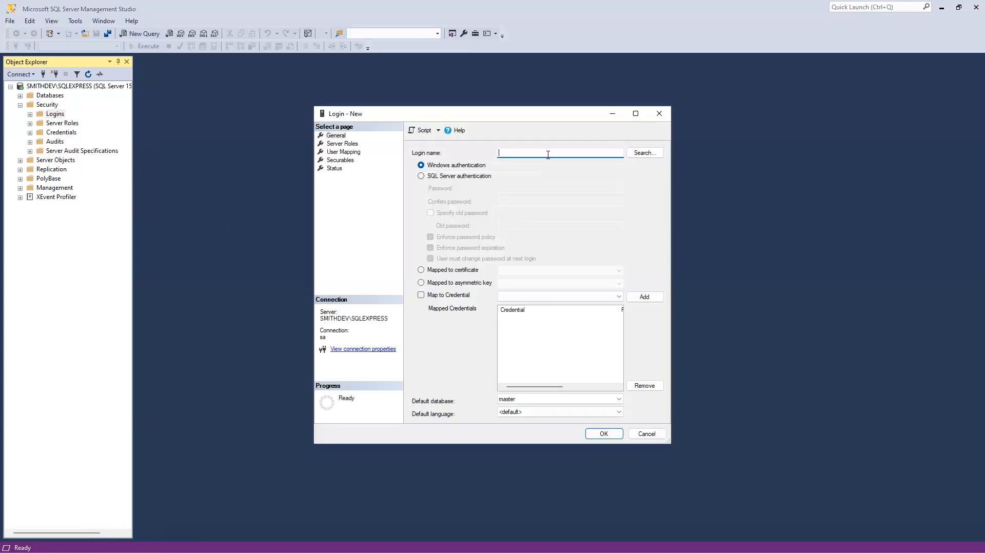
# Step: Create the login papercut with SQL Server authentication and password policy enforcement turned off
pyautogui.write('papercut')
pyautogui.click(482, 176)
pyautogui.click(509, 188)
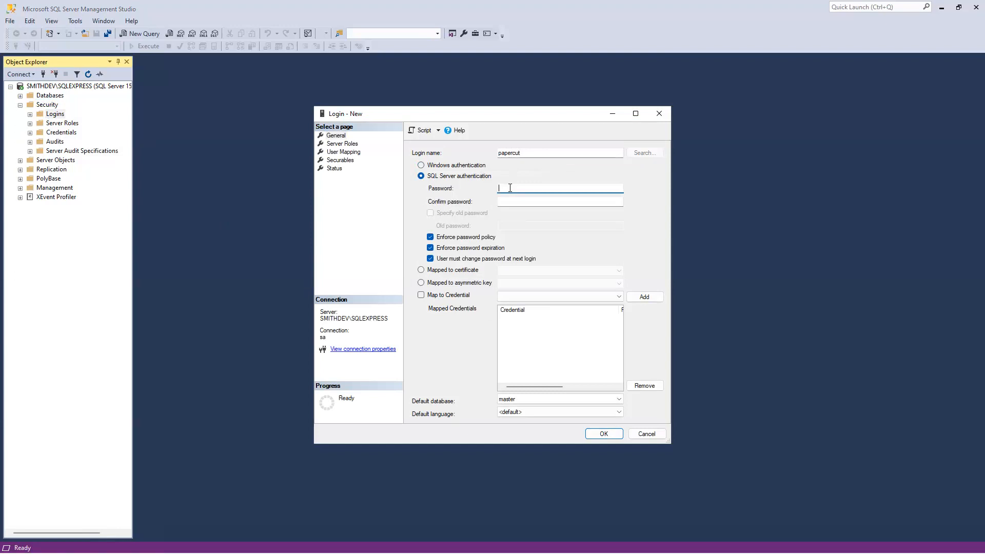
pyautogui.doubleClick(514, 153)
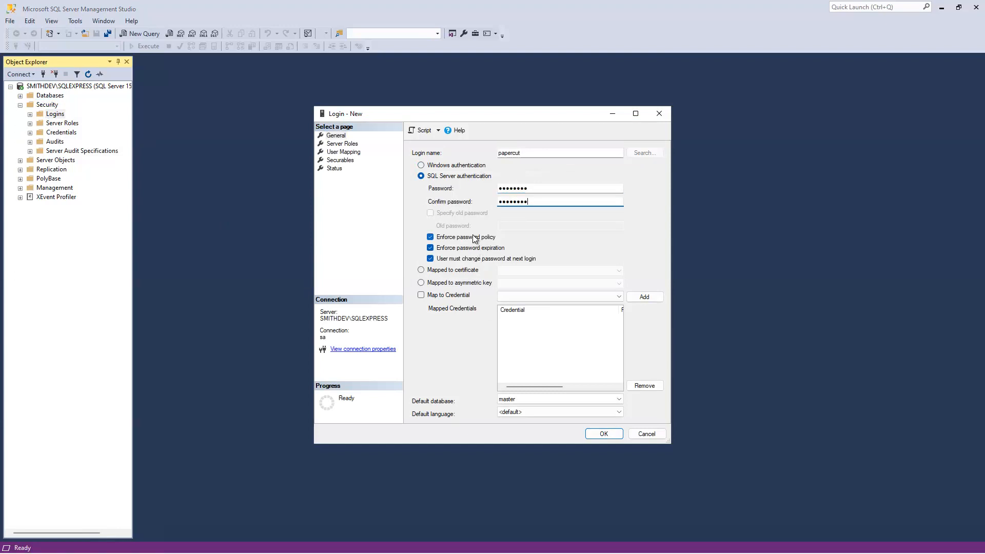
pyautogui.click(475, 237)
pyautogui.click(608, 438)
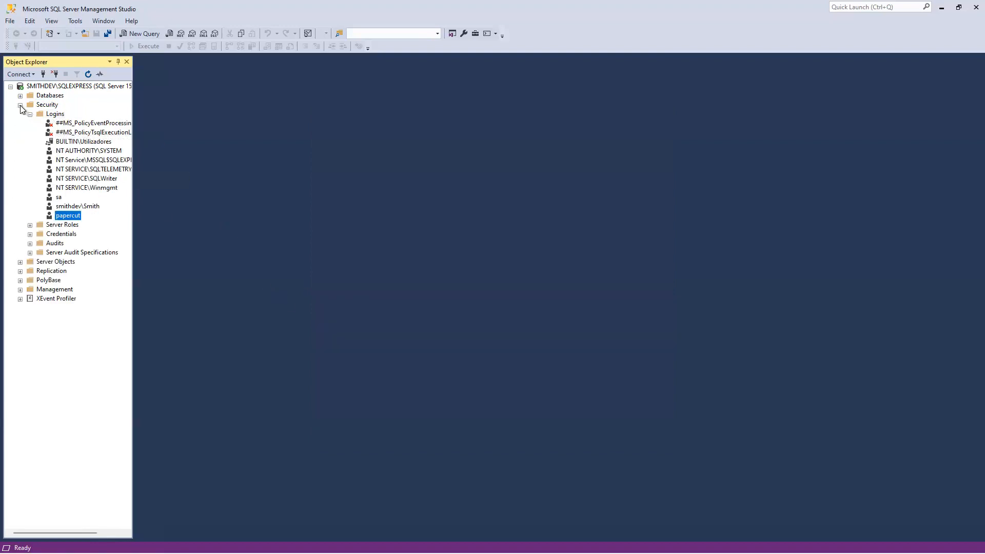
# Step: Collapse the Security folder and create a database named IDOneTouch with papercut as its owner
pyautogui.click(20, 106)
pyautogui.rightClick(47, 96)
pyautogui.click(100, 104)
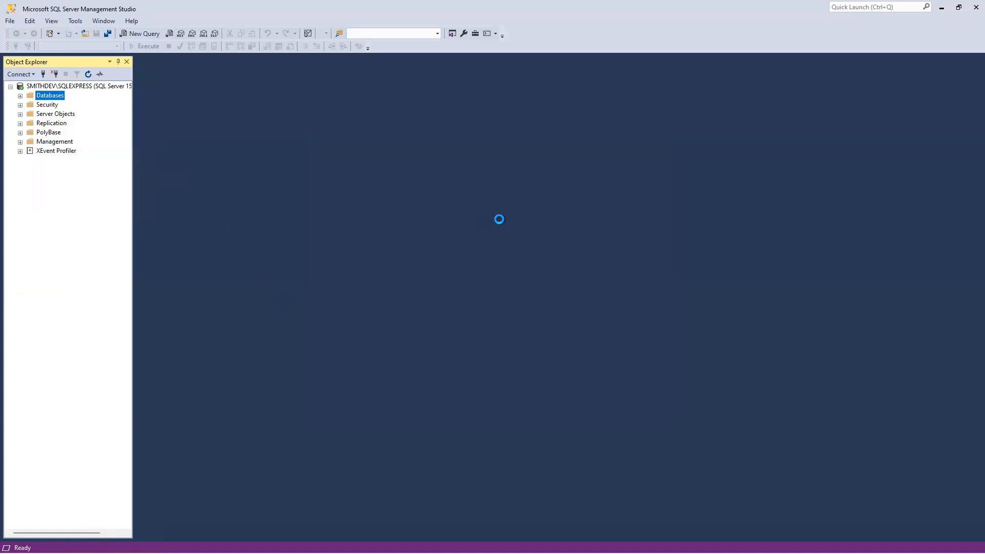
pyautogui.write('l')
pyautogui.write('DOneTouch')
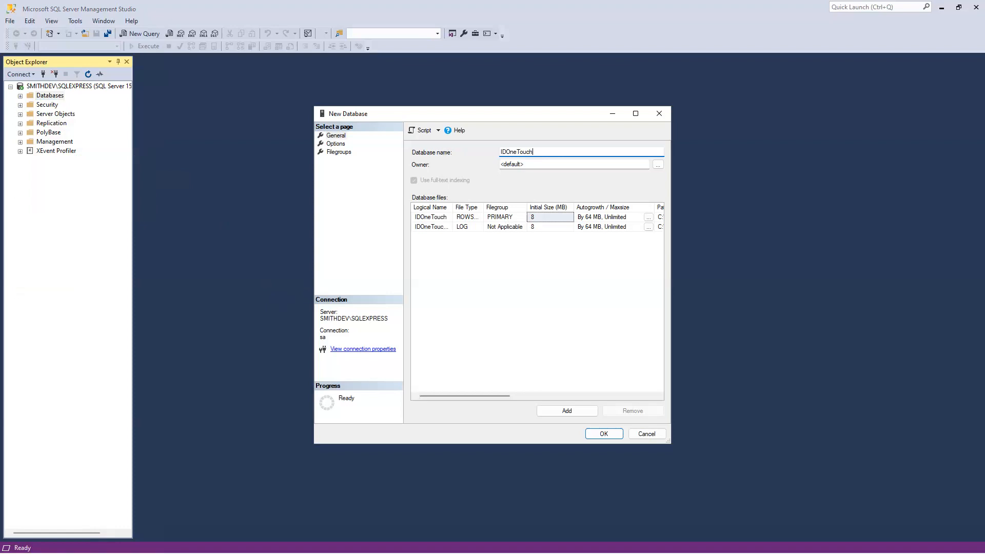
pyautogui.click(546, 164)
pyautogui.write('papercut')
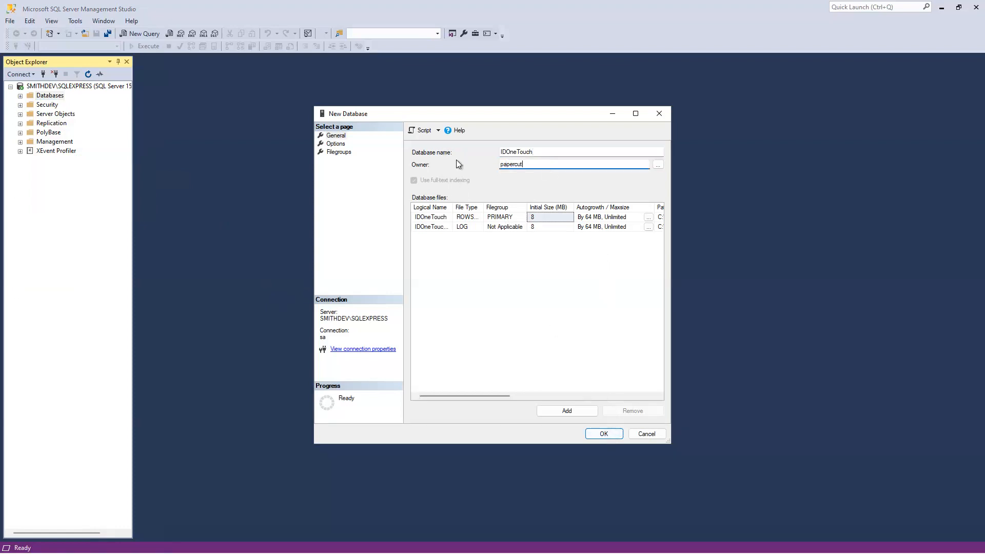
pyautogui.click(535, 150)
pyautogui.doubleClick(531, 150)
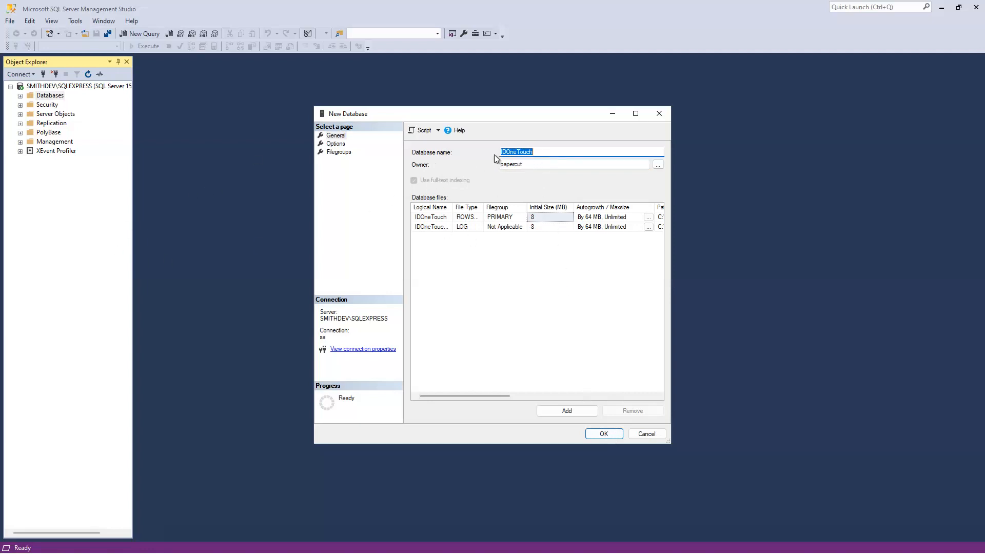
pyautogui.doubleClick(535, 163)
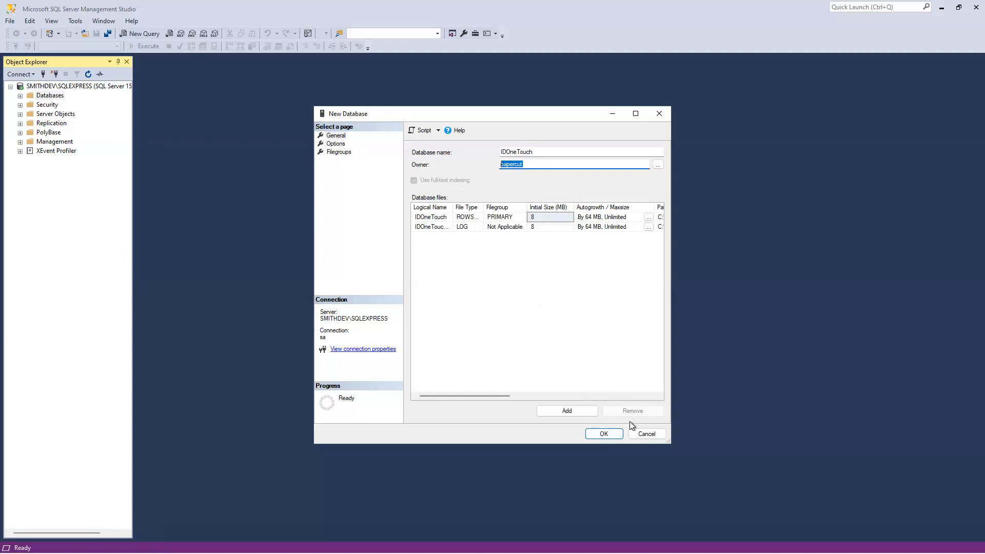
pyautogui.click(602, 440)
# Step: Minimize SQL Server Management Studio, launch IDOneTouch DB Utility from the desktop, and allow its elevation
pyautogui.click(942, 9)
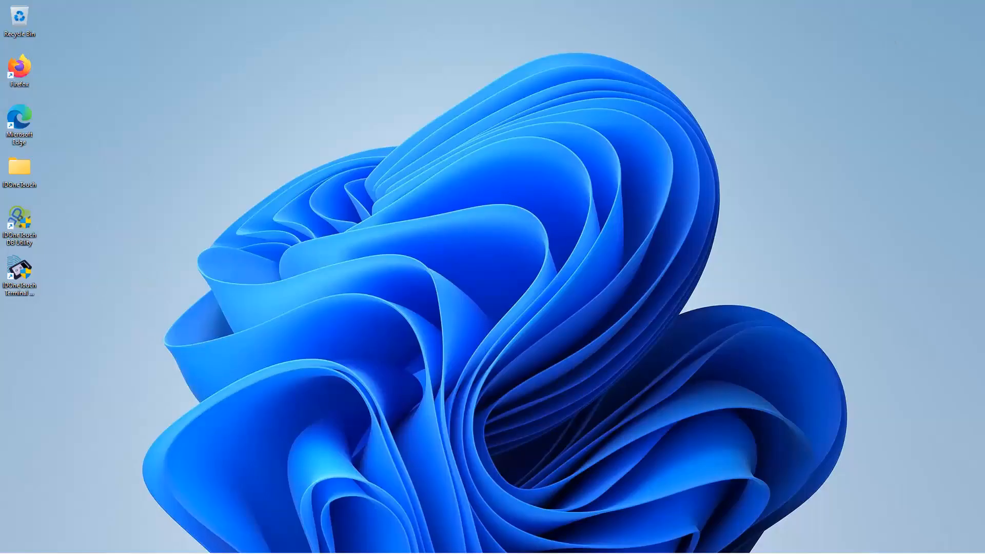
pyautogui.doubleClick(26, 217)
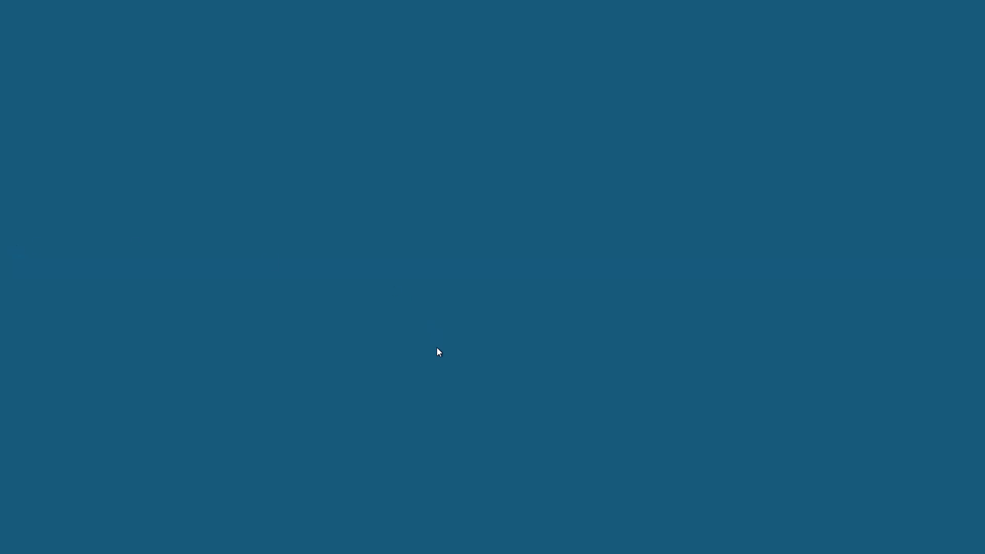
pyautogui.click(422, 362)
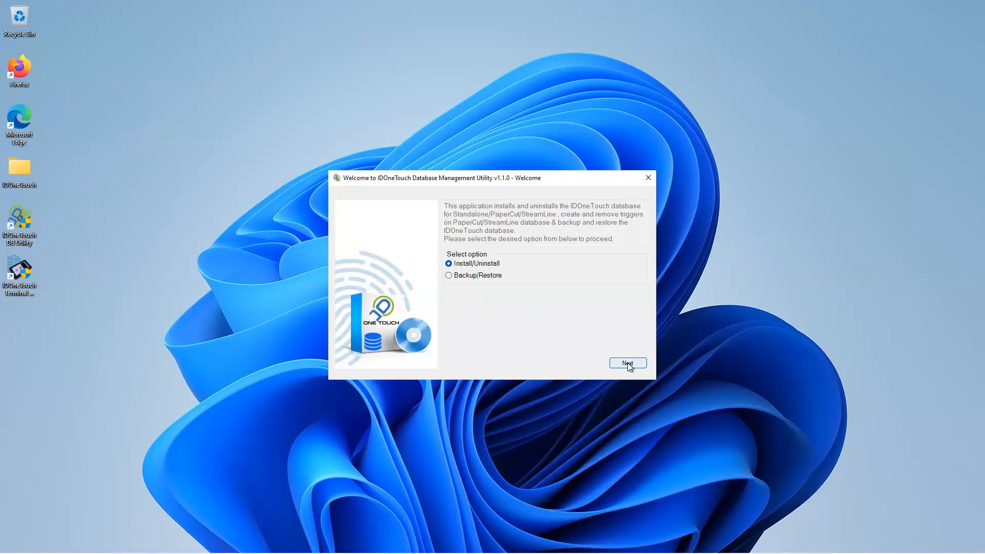
# Step: Proceed with the Install/Uninstall option and the Install operation, and select PaperCut as the application mode
pyautogui.click(627, 363)
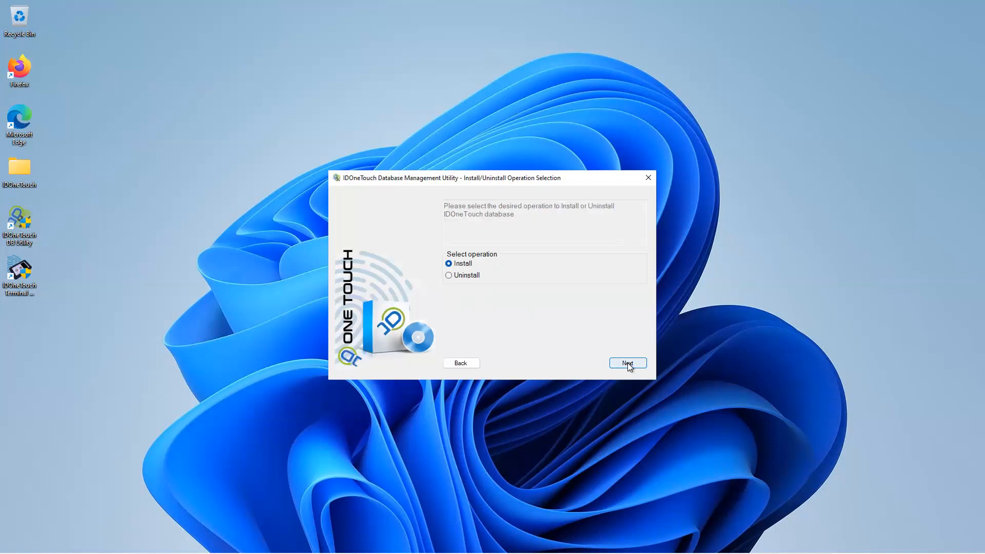
pyautogui.click(628, 363)
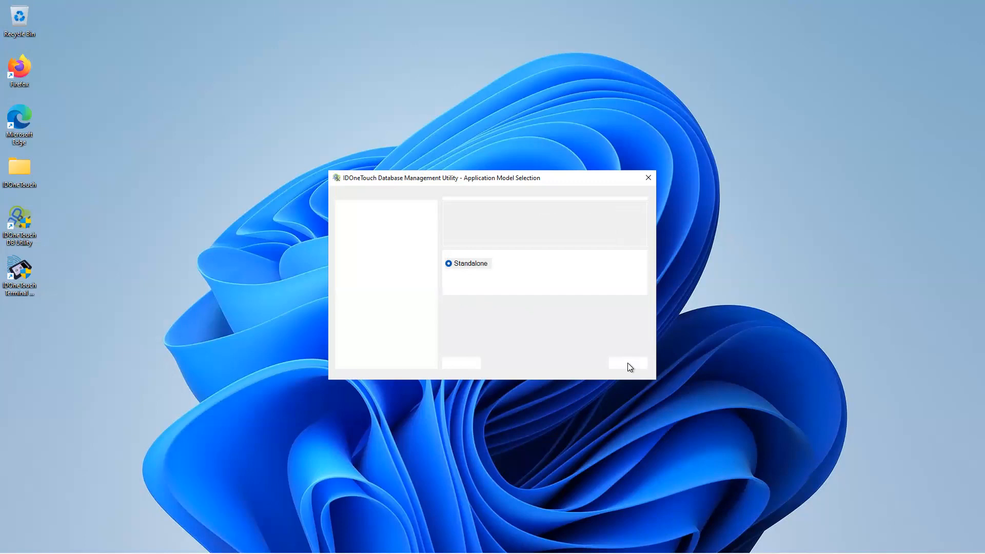
pyautogui.click(475, 276)
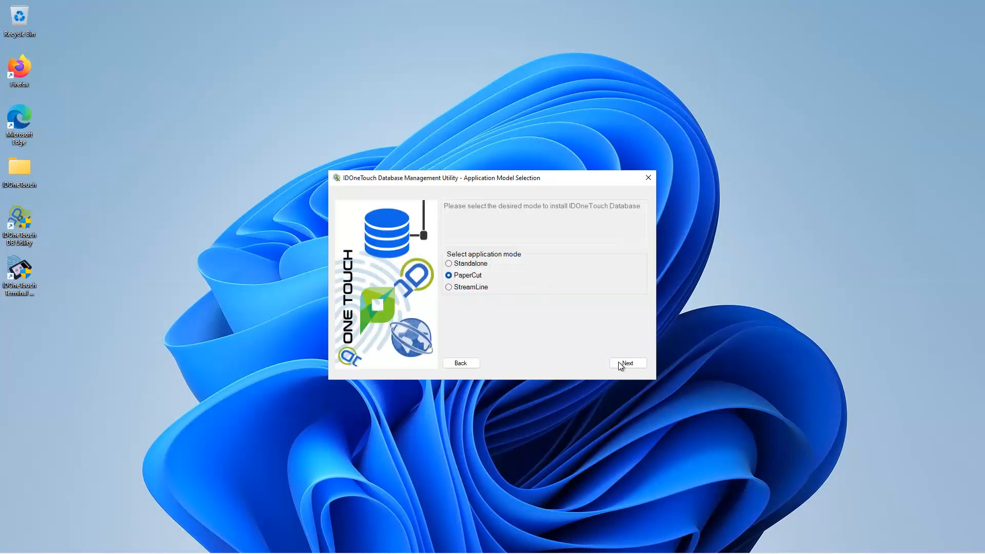
# Step: Continue in PaperCut mode to the database connection page and select the Server name
pyautogui.click(635, 363)
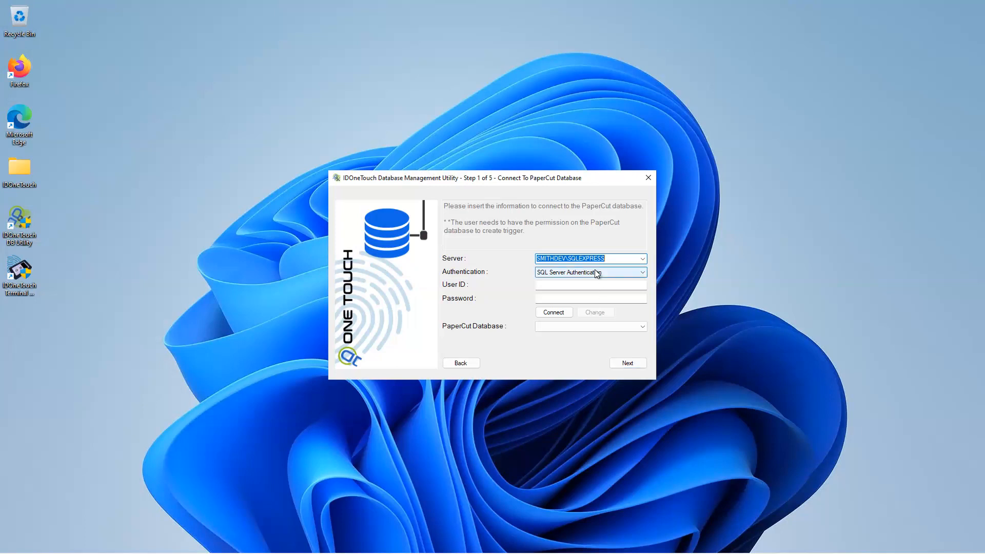
pyautogui.click(618, 258)
pyautogui.doubleClick(556, 261)
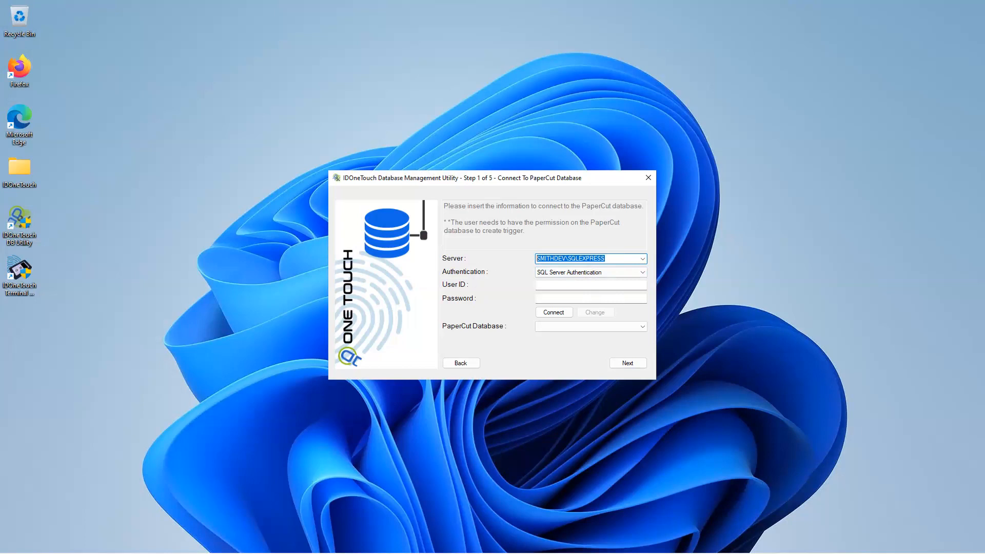
# Step: Switch to SQL Server Management Studio, check the instance name in the server's properties, and minimize the program again
pyautogui.moveTo(162, 542)
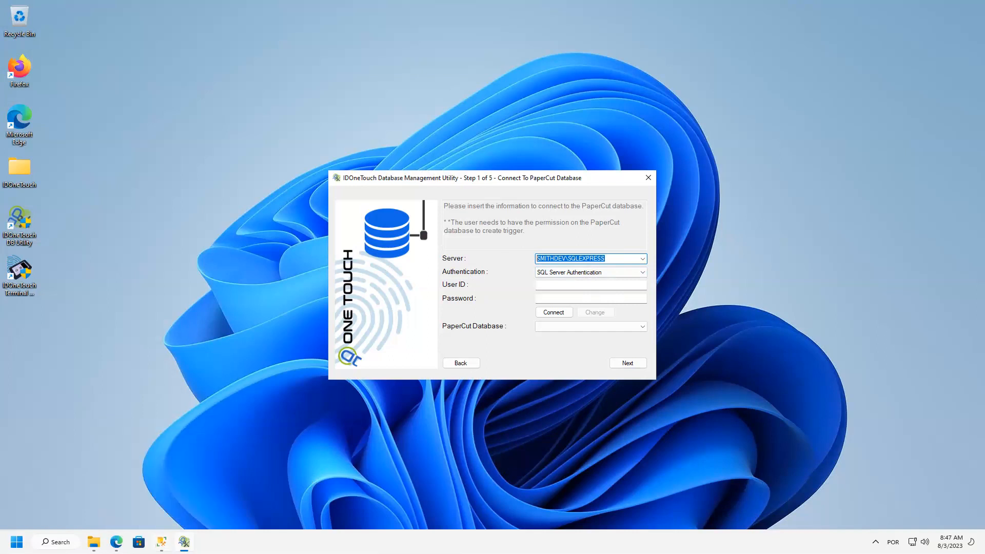
pyautogui.click(161, 542)
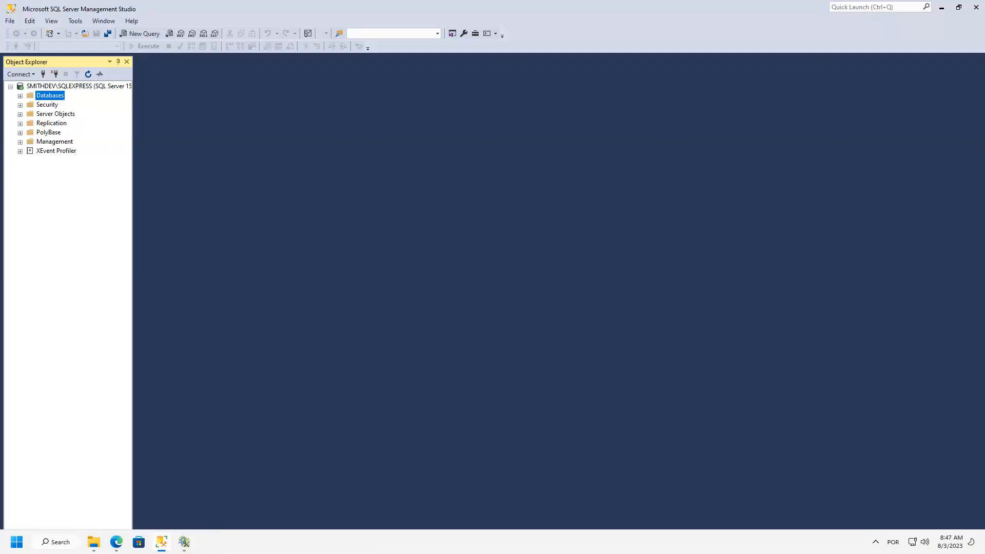
pyautogui.rightClick(57, 87)
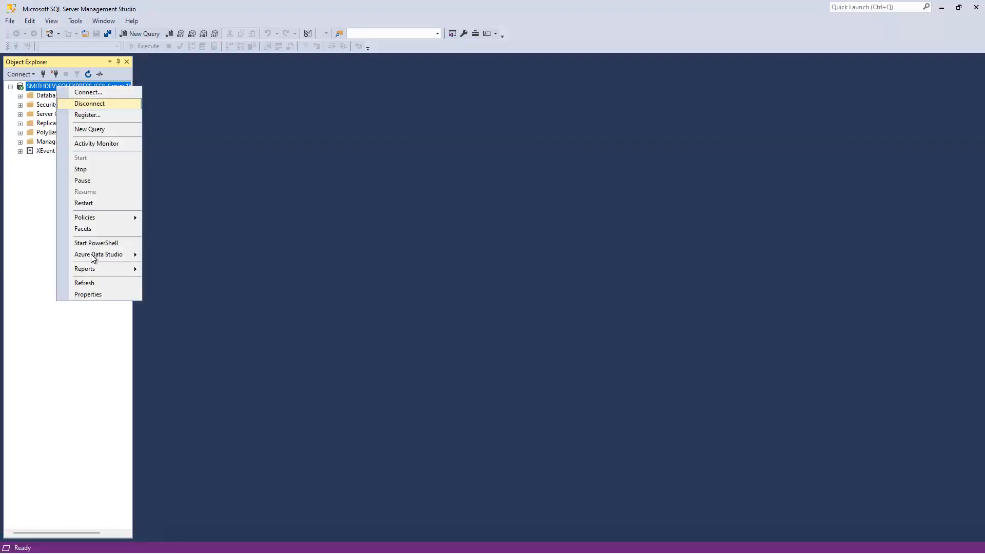
pyautogui.click(91, 294)
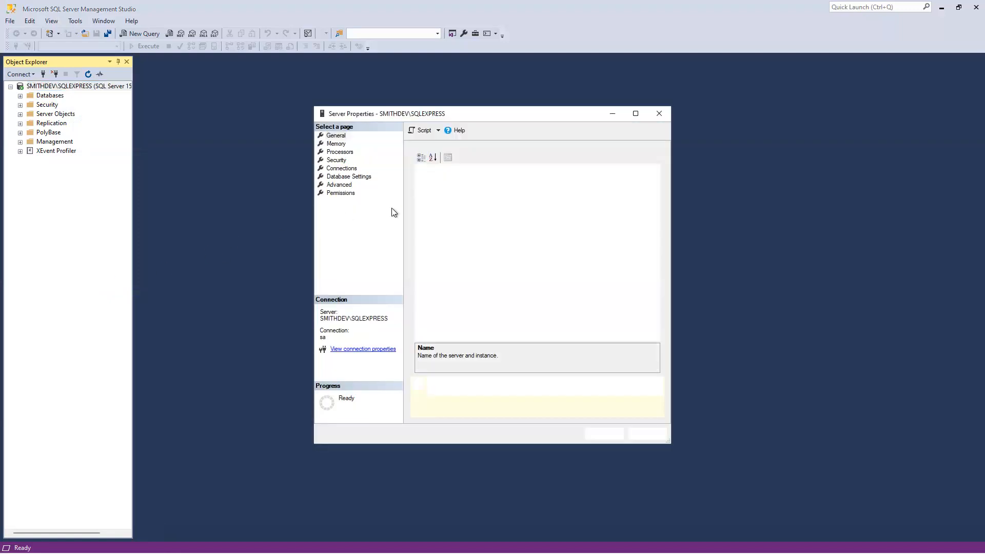
pyautogui.click(581, 168)
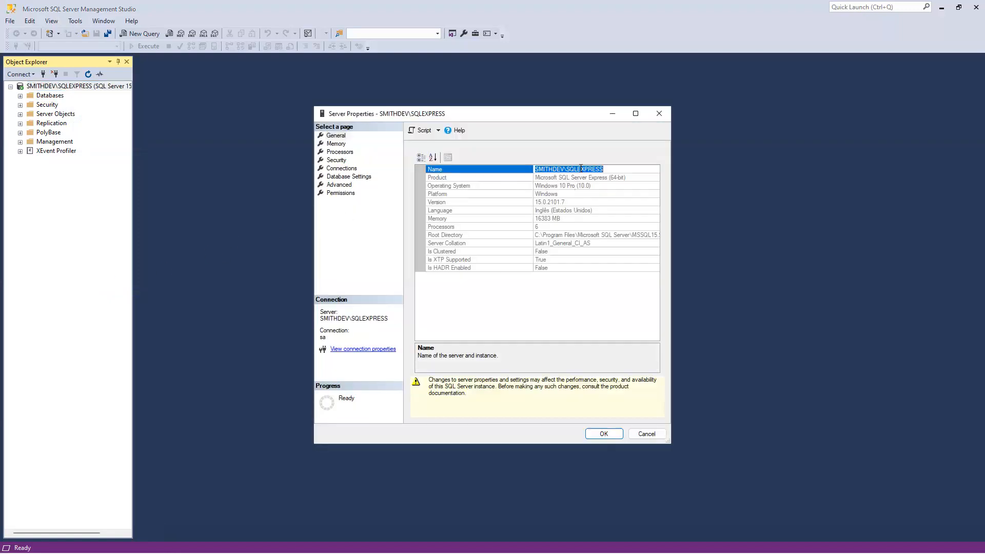
pyautogui.click(658, 114)
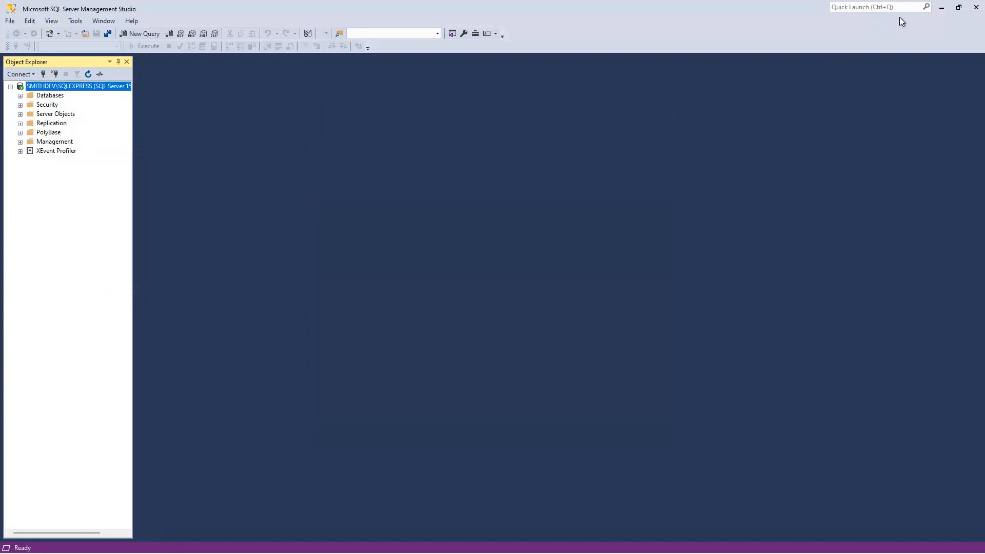
pyautogui.click(941, 7)
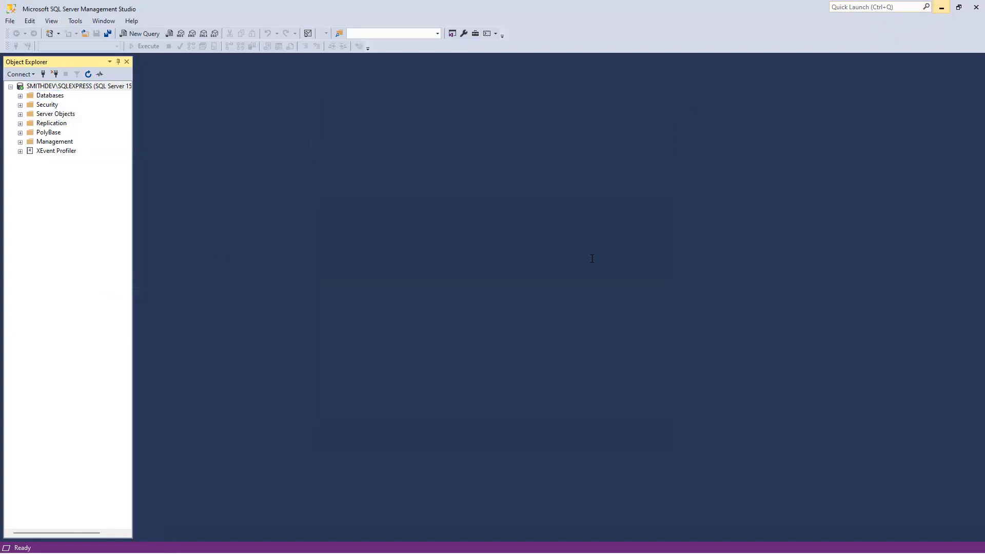
# Step: Connect to SMITHDEV\SQLEXPRESS using SQL Server Authentication with the user ID papercut and the login's password
pyautogui.click(597, 284)
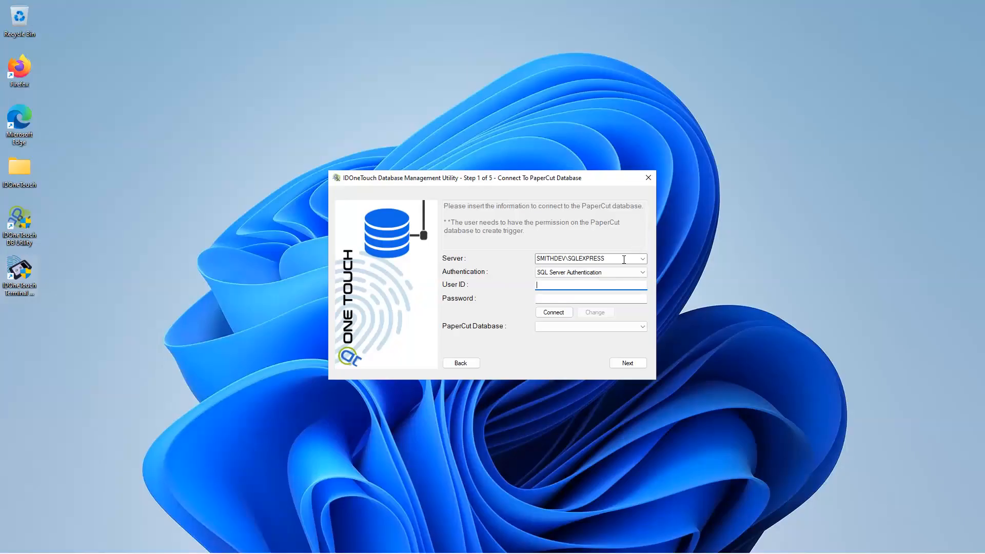
pyautogui.doubleClick(622, 260)
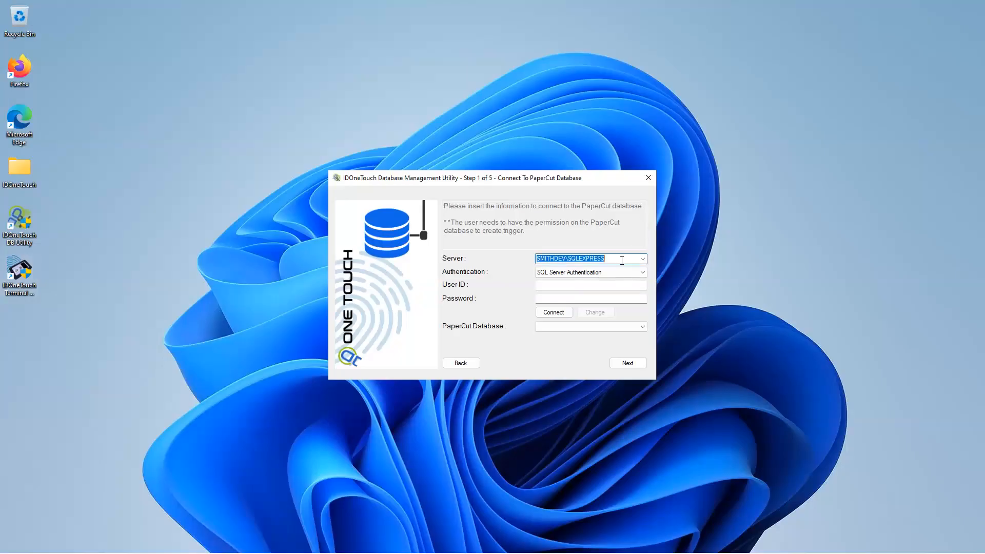
pyautogui.moveTo(621, 260); pyautogui.dragTo(418, 260)
pyautogui.click(552, 290)
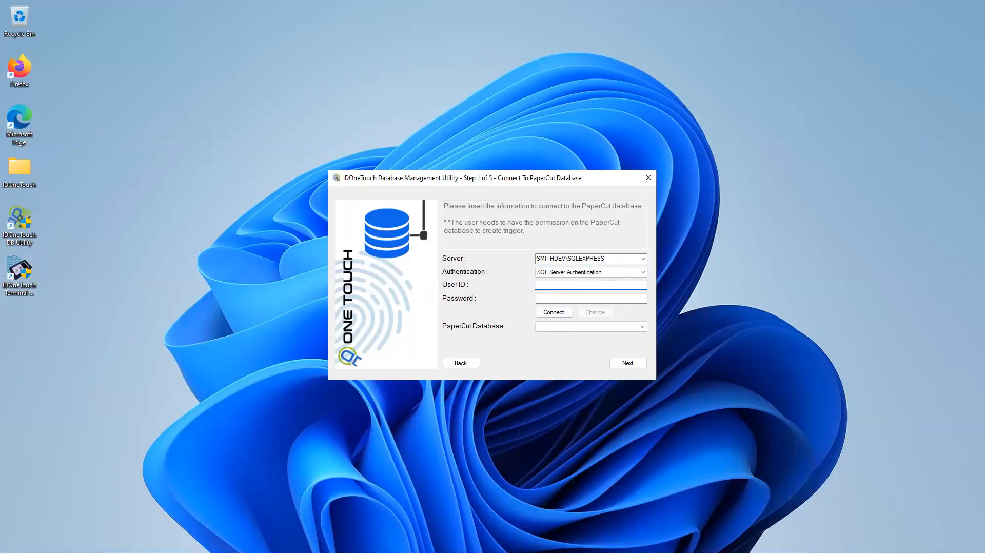
pyautogui.write('papercut')
pyautogui.press('Tab')
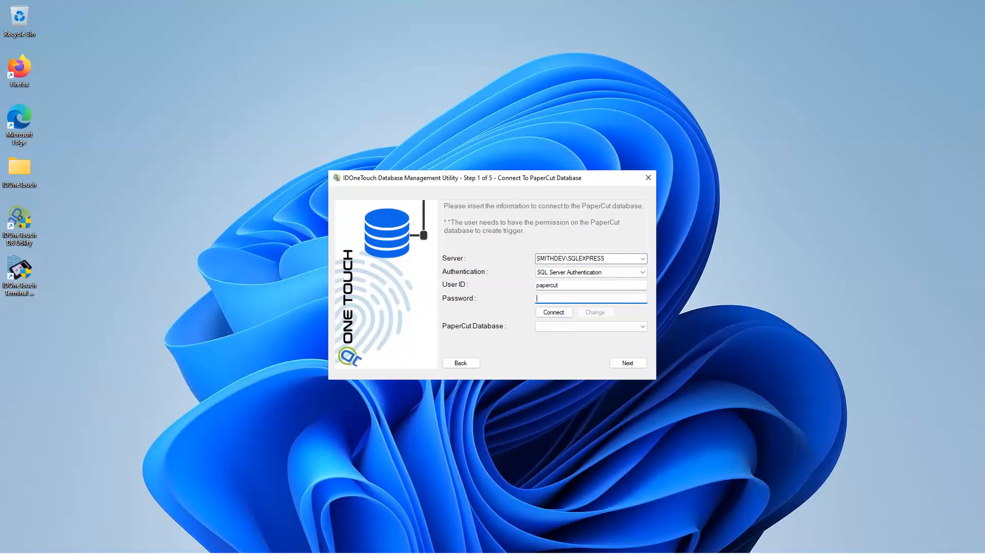
pyautogui.write('••••••••')
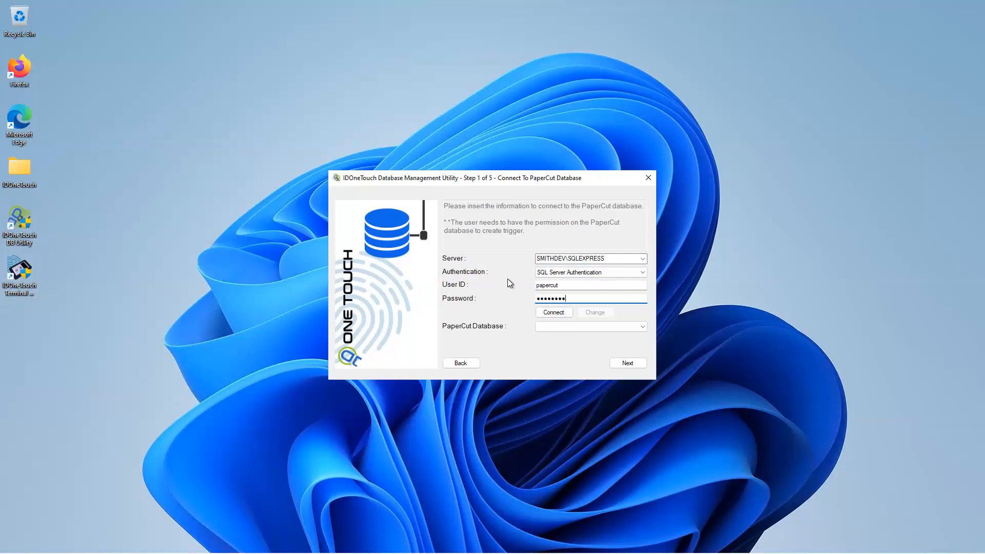
pyautogui.click(547, 317)
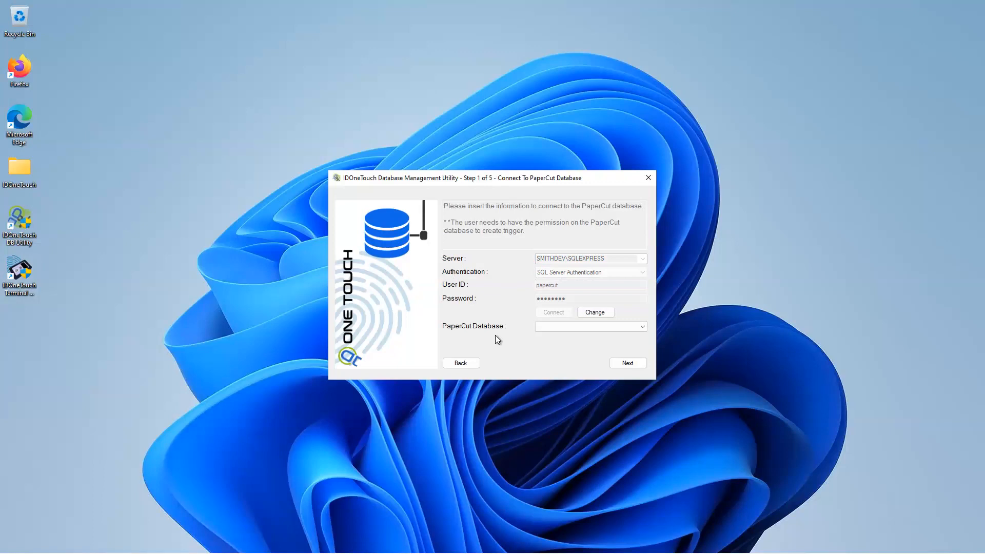
# Step: Choose papercut as the PaperCut database and continue to the database creation page
pyautogui.click(546, 327)
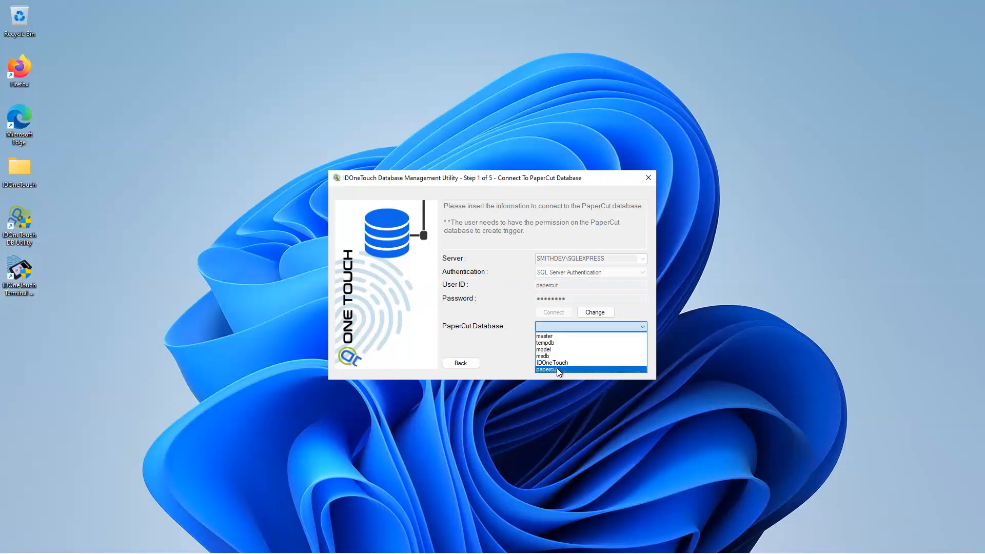
pyautogui.click(610, 369)
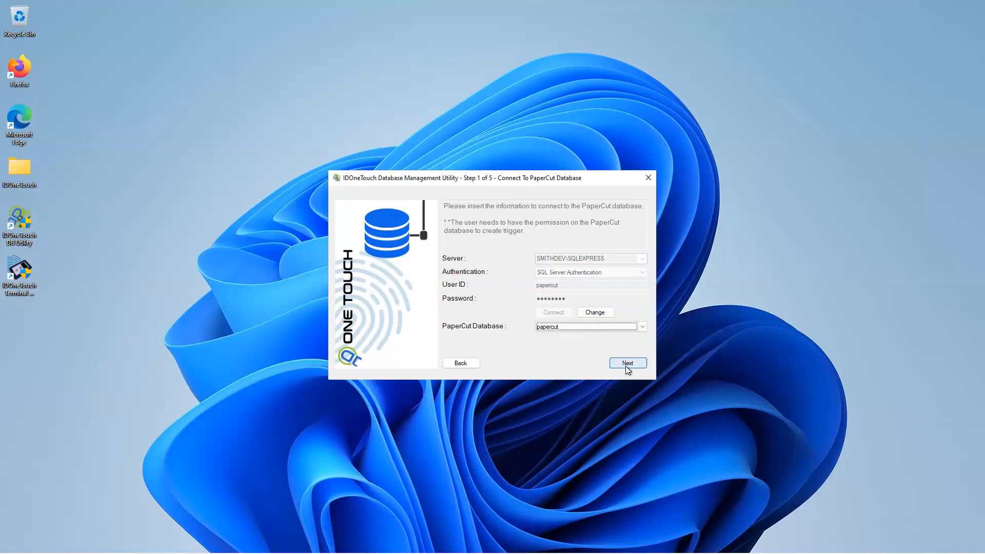
pyautogui.click(627, 364)
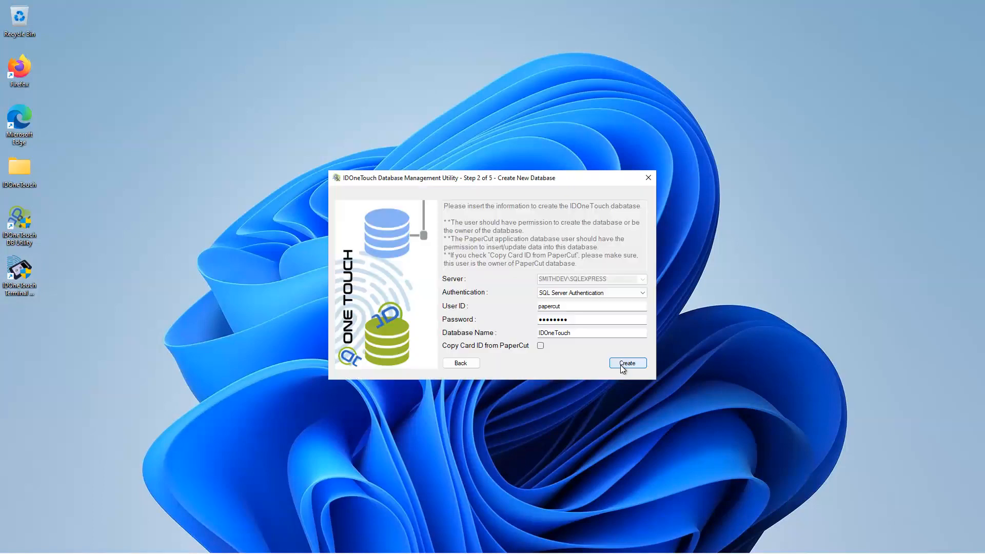
# Step: Create the IDOneTouch database with Copy Card ID from PaperCut enabled, and install the trigger on the PaperCut database
pyautogui.click(579, 305)
pyautogui.click(573, 333)
pyautogui.doubleClick(536, 306)
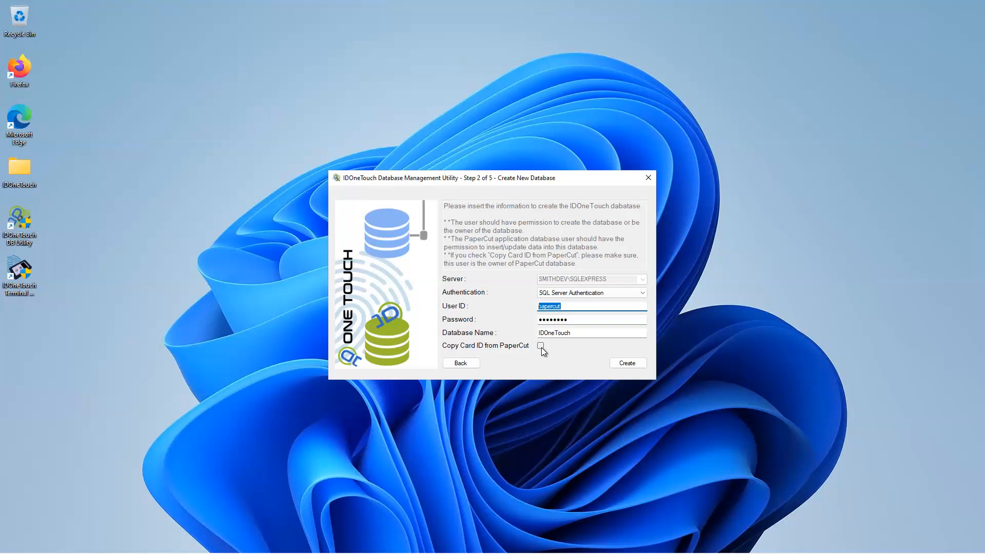
pyautogui.click(544, 348)
pyautogui.click(624, 363)
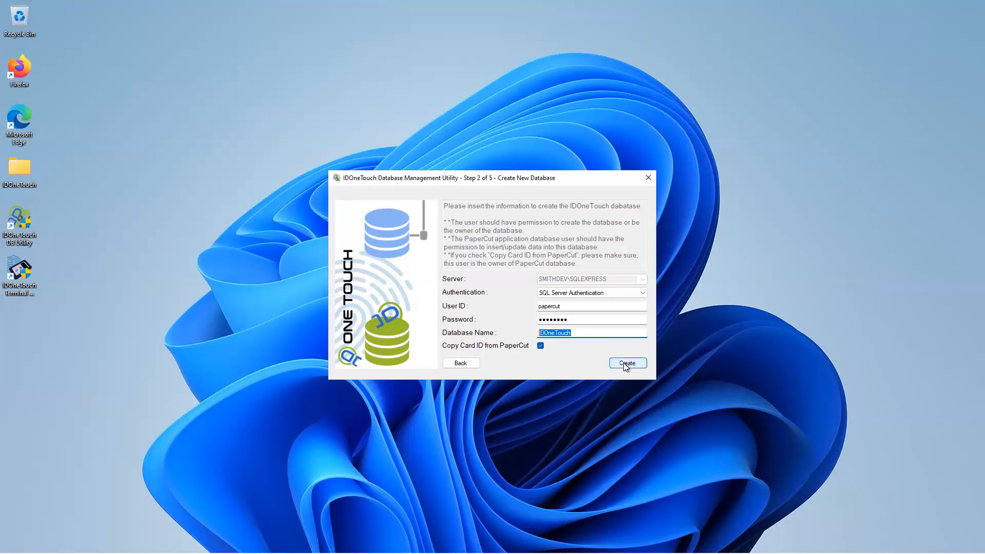
pyautogui.click(623, 362)
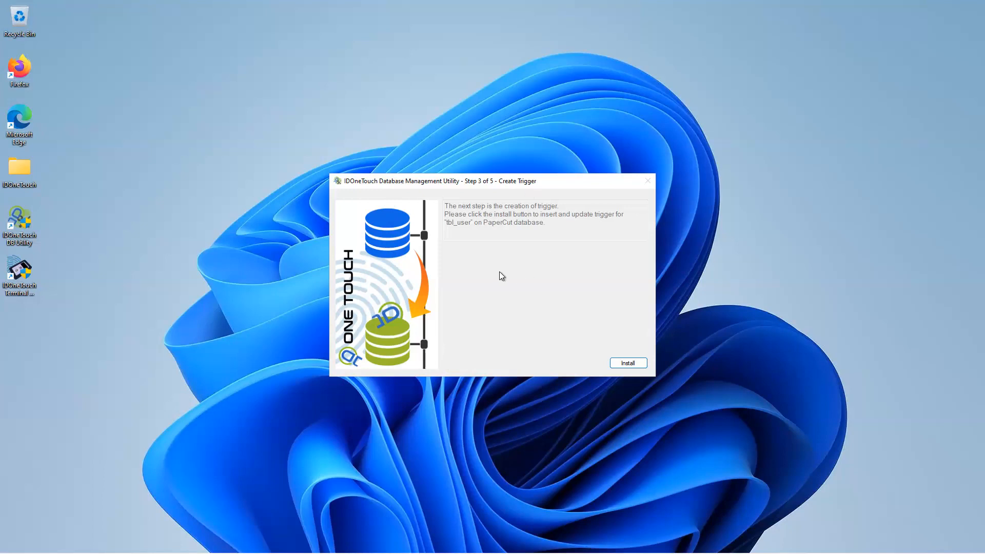
pyautogui.click(631, 363)
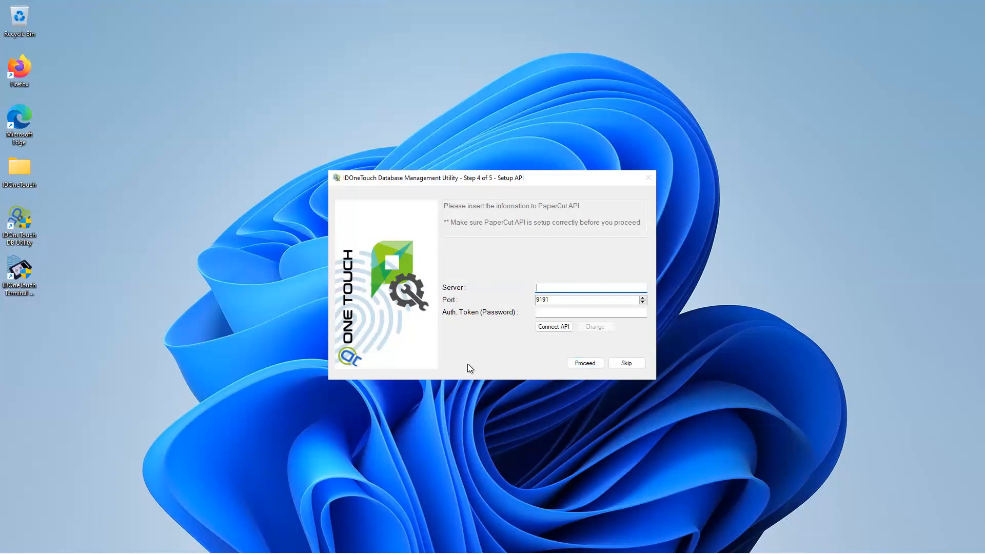
# Step: Switch to Microsoft Edge and open papercutapp:9191/admin in a new tab
pyautogui.click(167, 364)
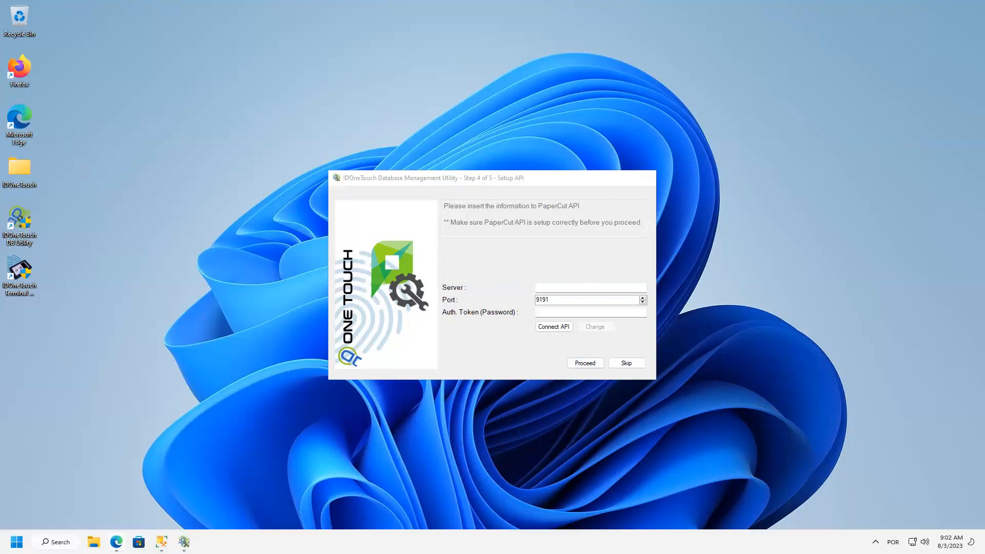
pyautogui.moveTo(116, 542)
pyautogui.click(116, 485)
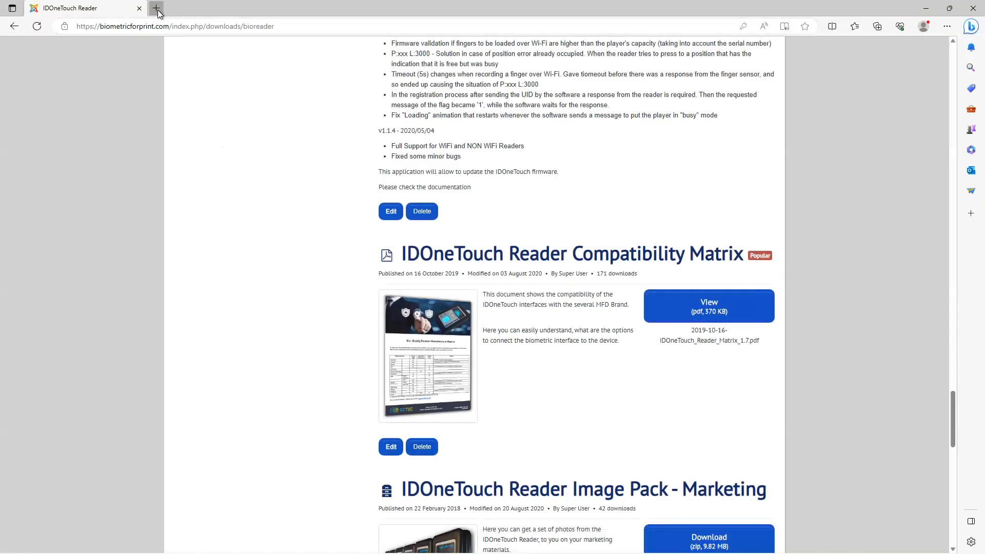
pyautogui.click(156, 9)
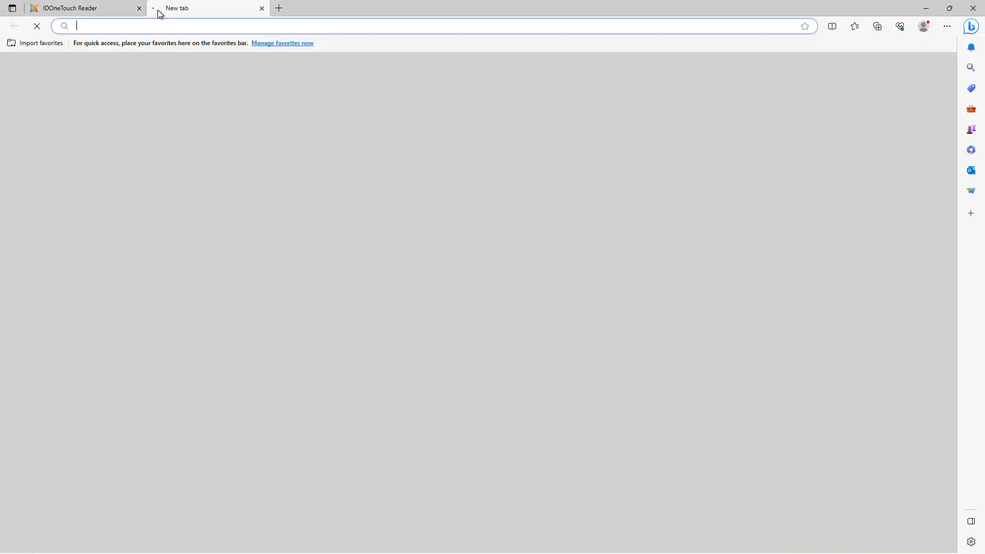
pyautogui.write('papercut')
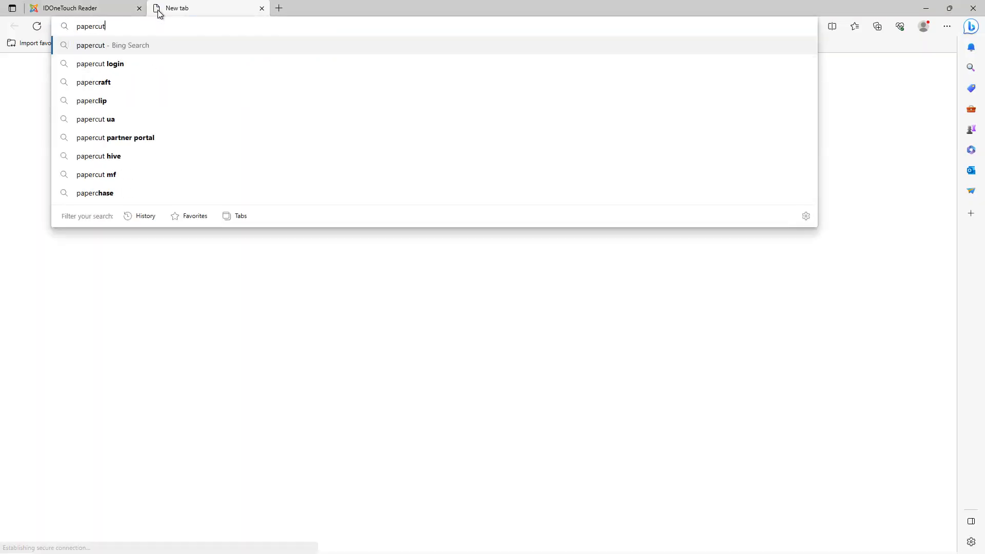
pyautogui.write('app:9191/admin')
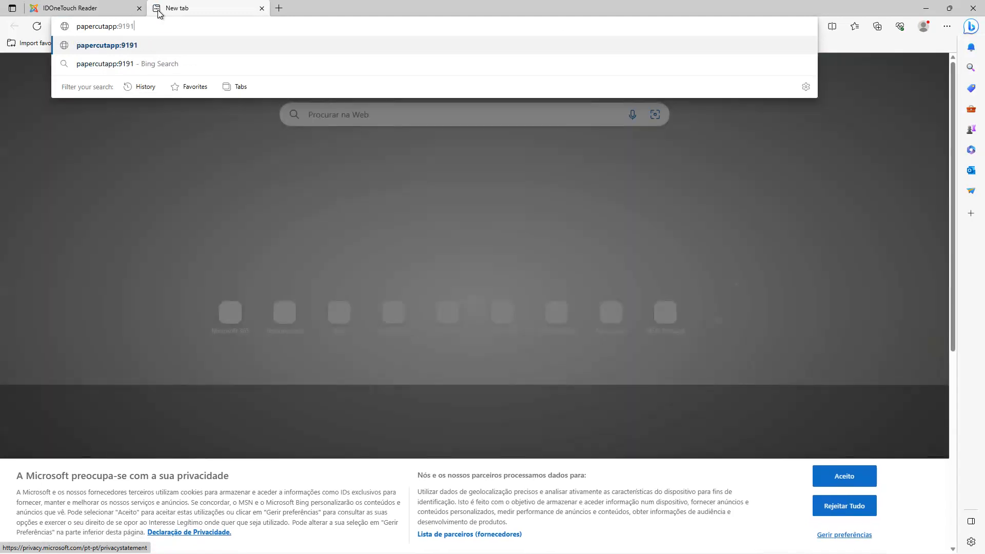
pyautogui.press('Return')
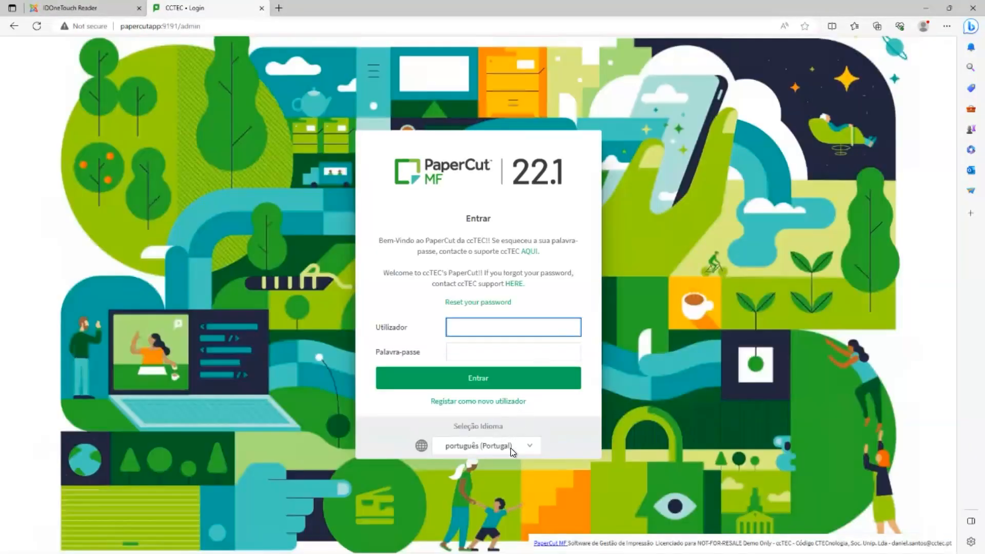
# Step: Set the PaperCut MF login page's language to English
pyautogui.click(510, 446)
pyautogui.scroll(3, 491, 245)
pyautogui.click(493, 248)
# Step: Log in to PaperCut MF as admin with the account password, and decline saving the password in the browser
pyautogui.click(500, 326)
pyautogui.write('admin')
pyautogui.press('Tab')
pyautogui.write('ad•••••••••')
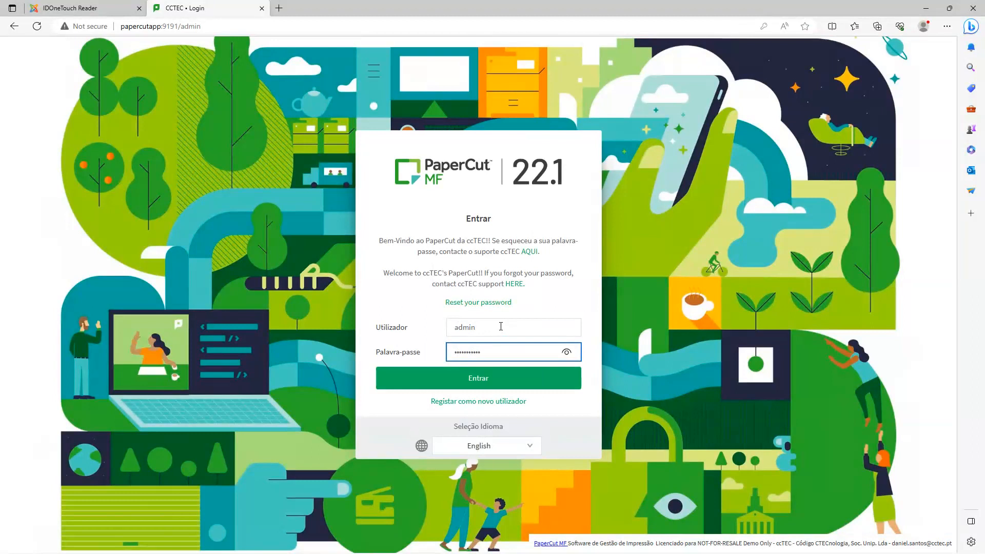
pyautogui.click(482, 378)
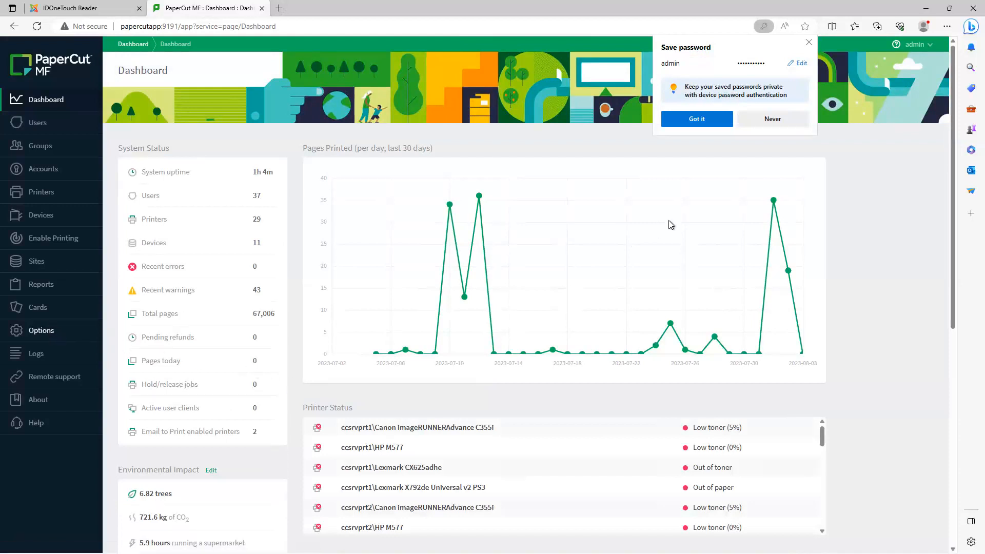
pyautogui.click(772, 119)
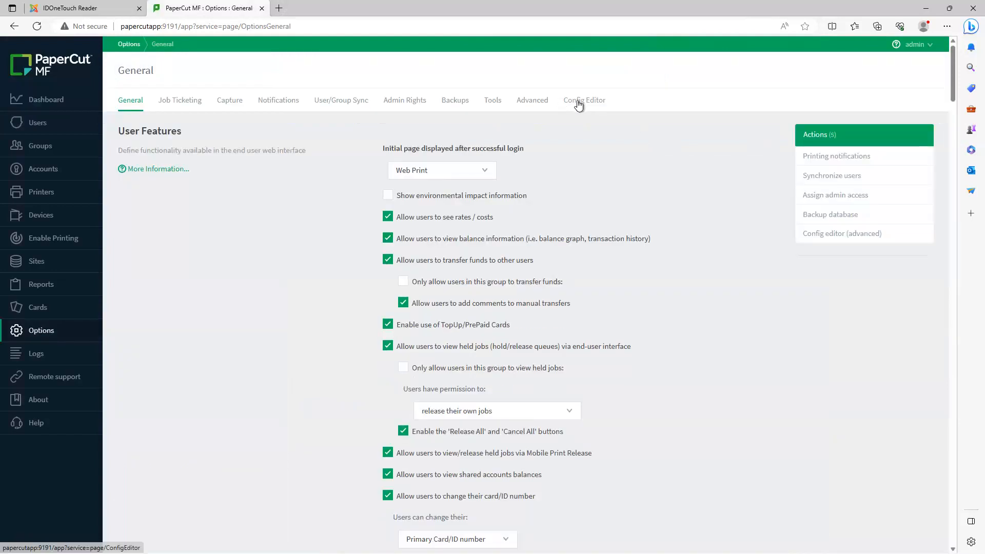
# Step: Open the Config Editor in PaperCut MF's options and search for token
pyautogui.click(574, 102)
pyautogui.click(343, 146)
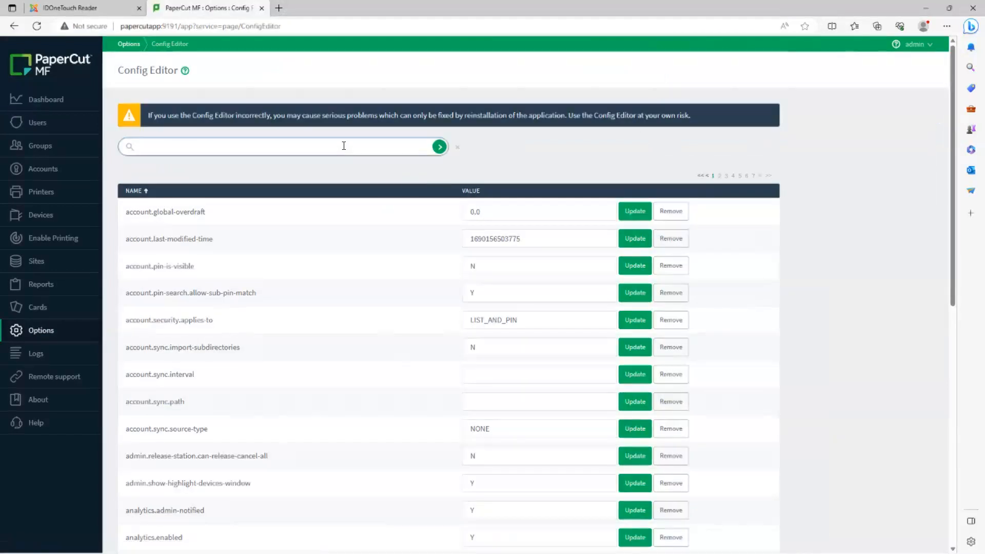
pyautogui.write('token')
pyautogui.press('Return')
# Step: Enter the API token as the value of auth.webservices.auth-token and update the key
pyautogui.click(457, 198)
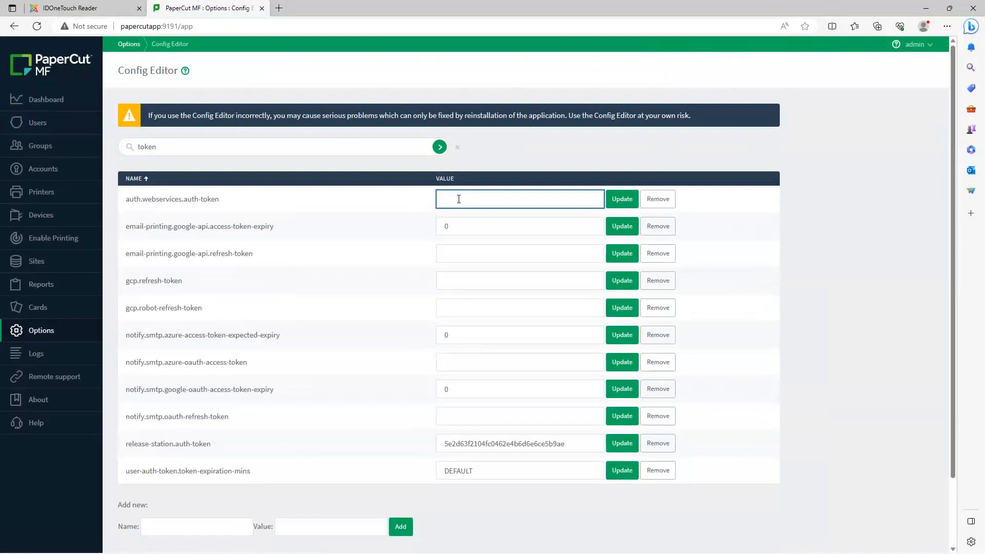
pyautogui.write('IdOneTouch123')
pyautogui.click(622, 200)
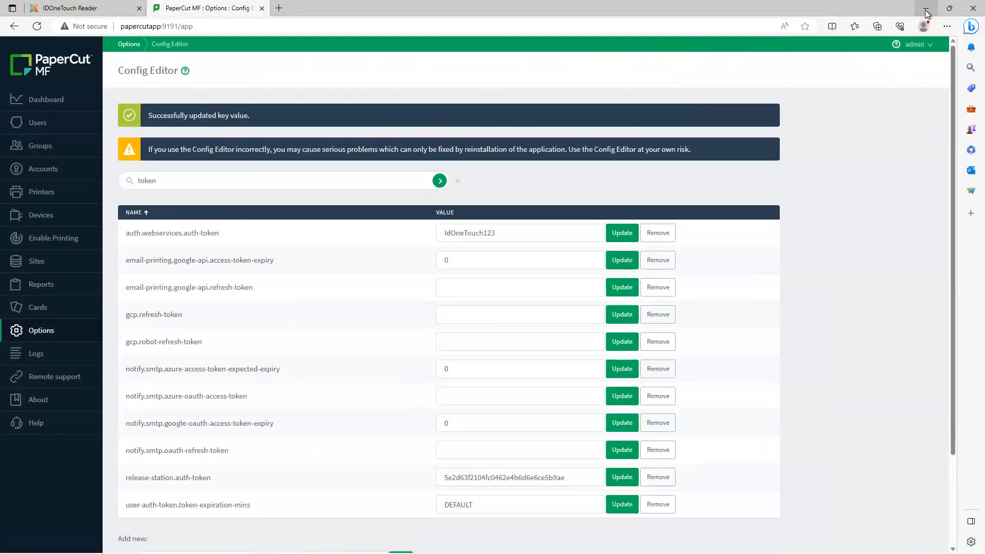
# Step: Return to IDOneTouch DB Utility and connect to the PaperCut API on server papercutapp, pasting the auth token
pyautogui.click(926, 11)
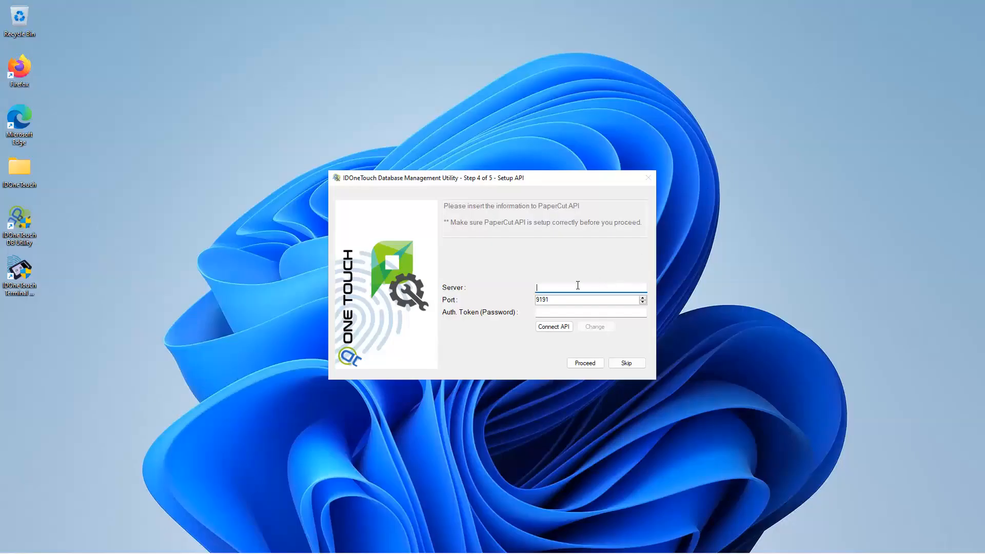
pyautogui.write('papercutapp')
pyautogui.click(567, 301)
pyautogui.click(566, 311)
pyautogui.hotkey('ctrl', 'v')
pyautogui.click(546, 329)
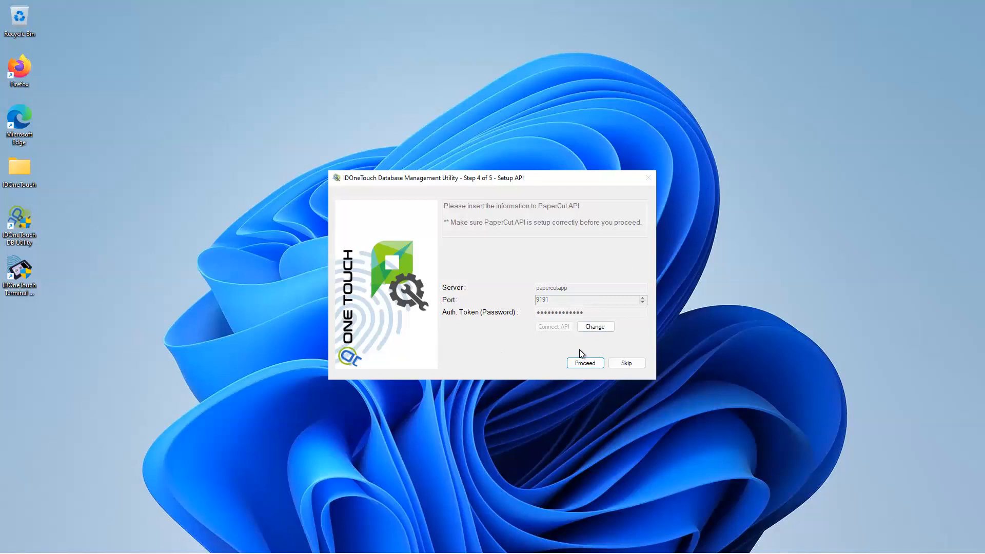
# Step: Proceed with the connected PaperCut API settings and finish the IDOneTouch database setup
pyautogui.click(584, 364)
pyautogui.press('Return')
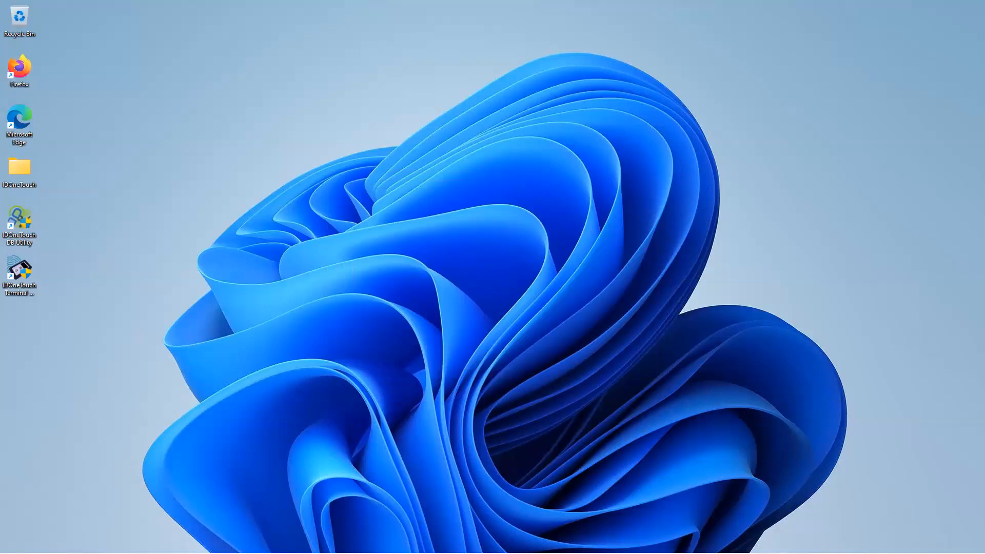
# Step: Switch to SQL Server Management Studio and examine the tables of the IDOneTouch database, leaving the window minimized
pyautogui.click(161, 542)
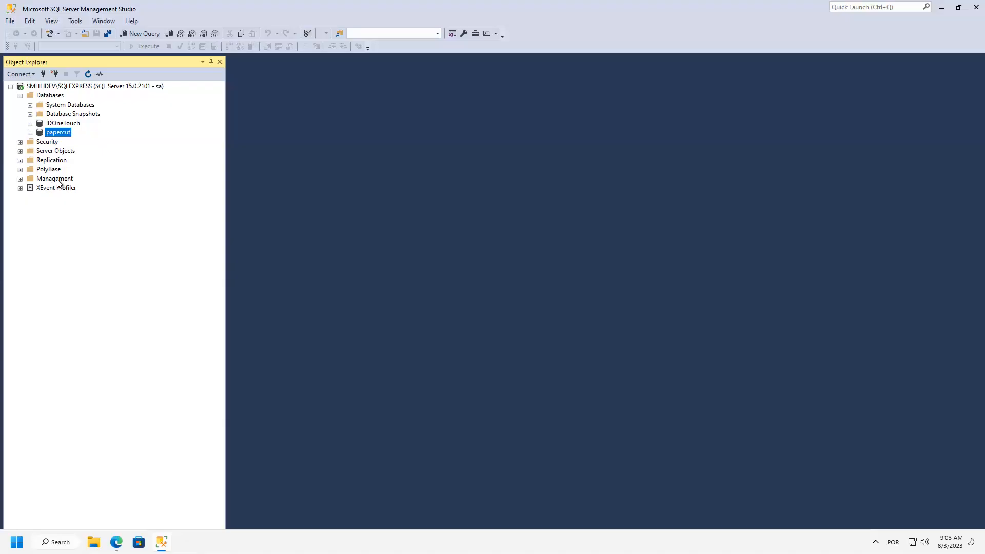
pyautogui.doubleClick(59, 125)
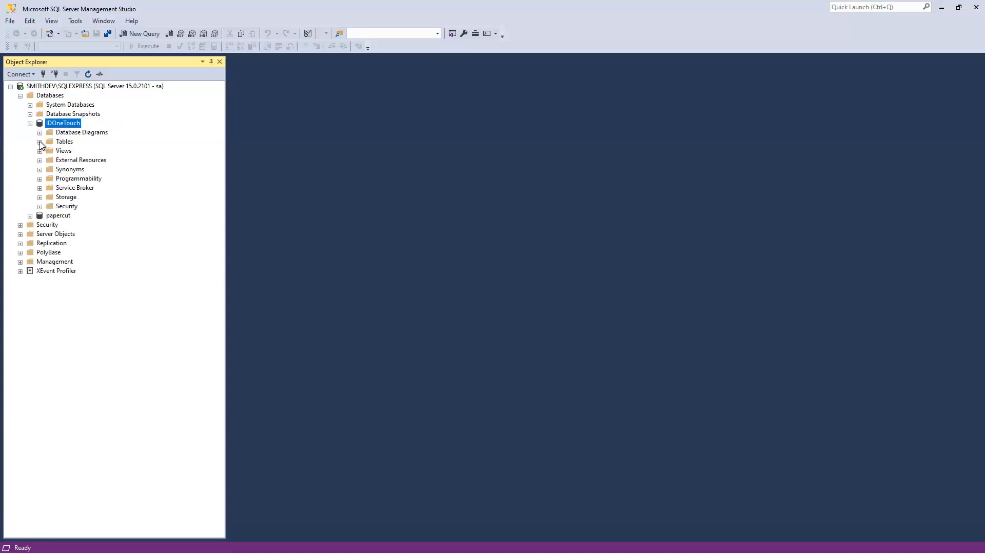
pyautogui.click(40, 143)
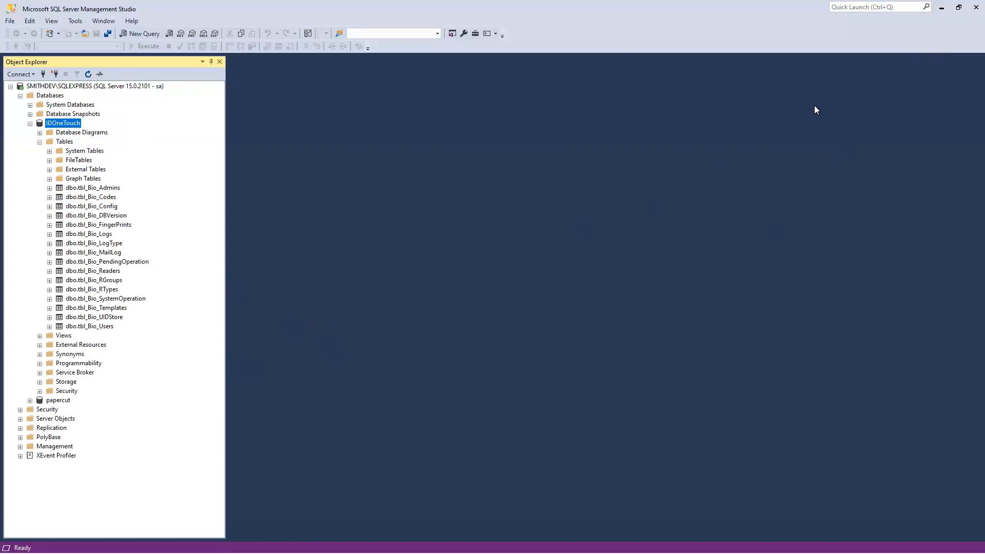
pyautogui.click(941, 11)
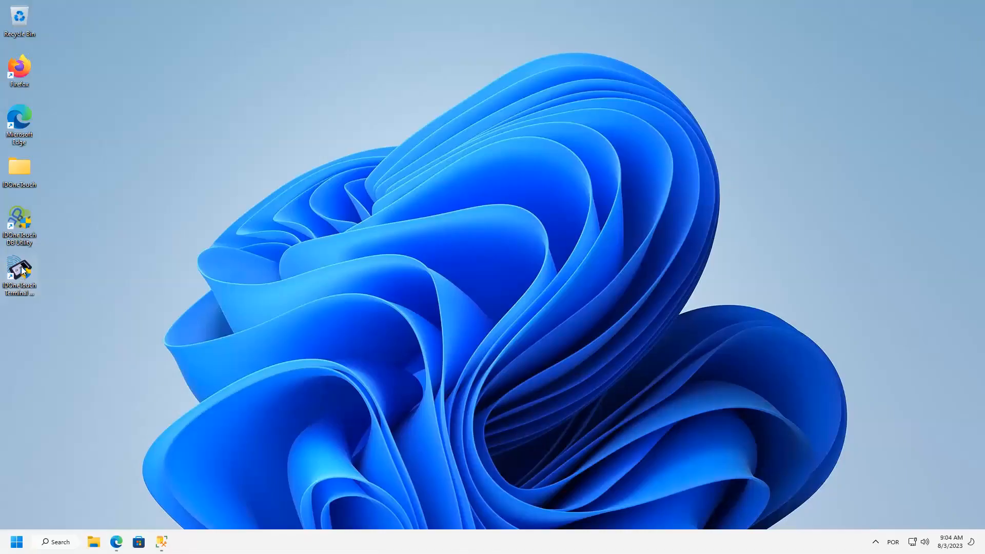
# Step: Launch IDOneTouch Terminal Manager and connect to SMITHDEV\SQLEXPRESS with SQL Server Authentication, user ID papercut and the account password
pyautogui.doubleClick(22, 270)
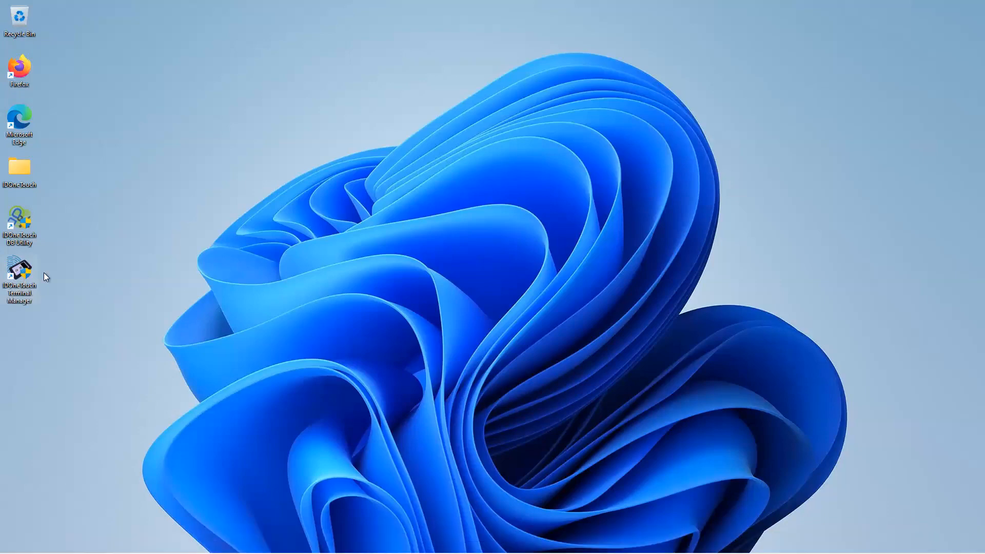
pyautogui.click(441, 356)
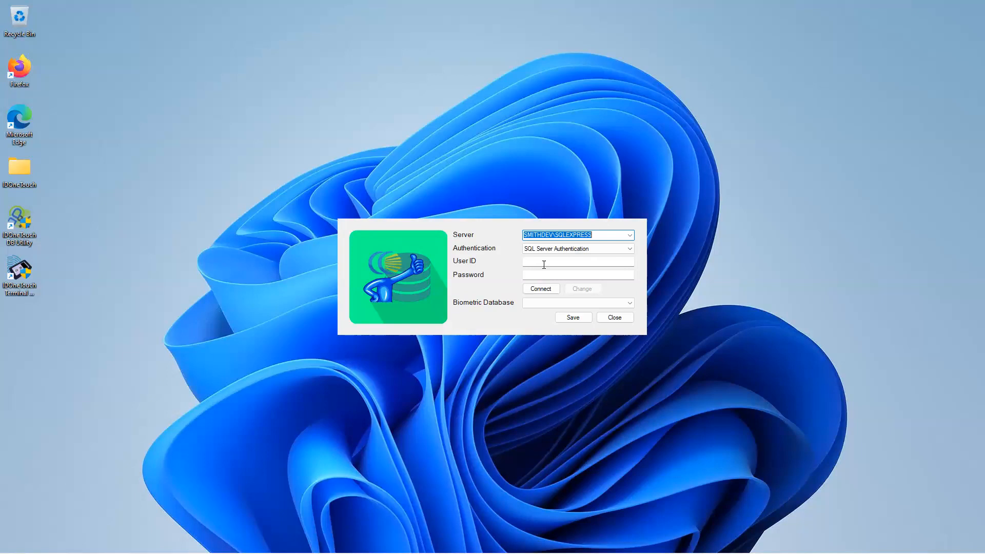
pyautogui.click(545, 262)
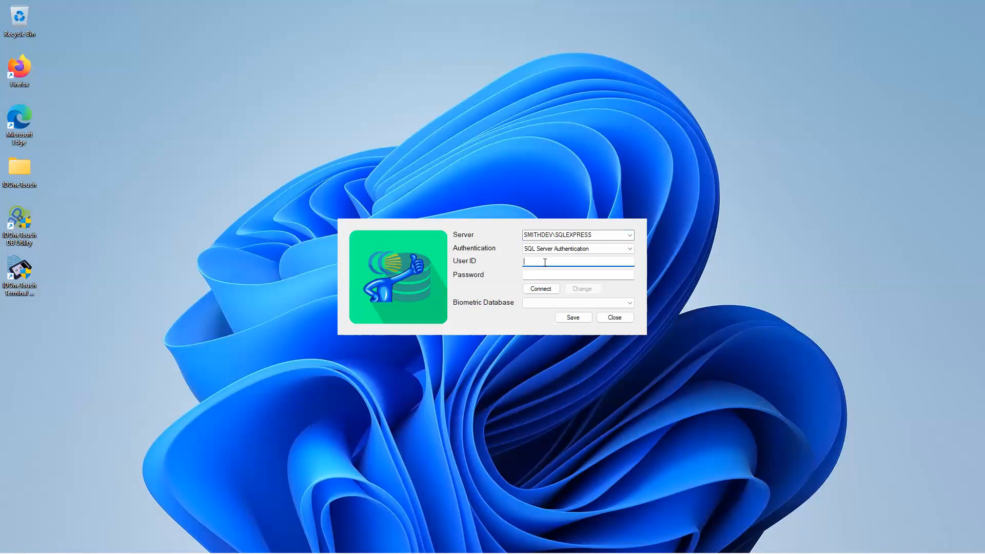
pyautogui.write('papercut')
pyautogui.hotkey('ctrl', 'a')
pyautogui.hotkey('ctrl', 'c')
pyautogui.click(542, 275)
pyautogui.hotkey('ctrl', 'v')
pyautogui.click(542, 288)
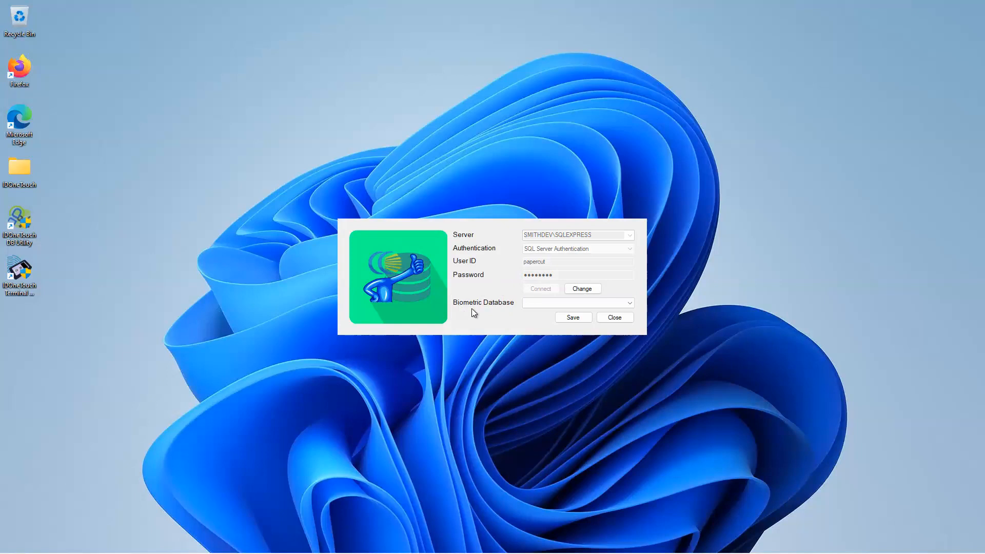
# Step: Choose IDOneTouch as the biometric database and save the connection
pyautogui.click(531, 303)
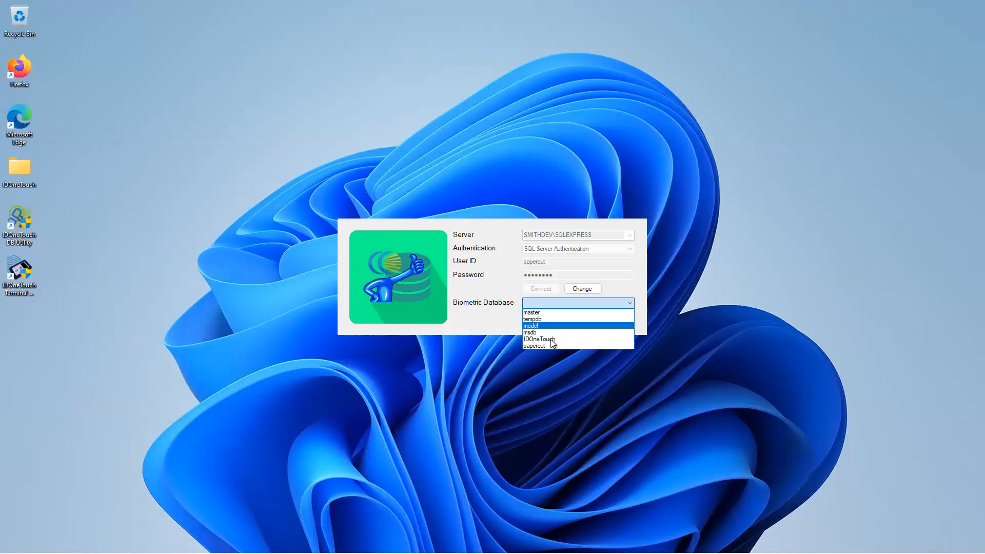
pyautogui.click(551, 339)
pyautogui.click(570, 319)
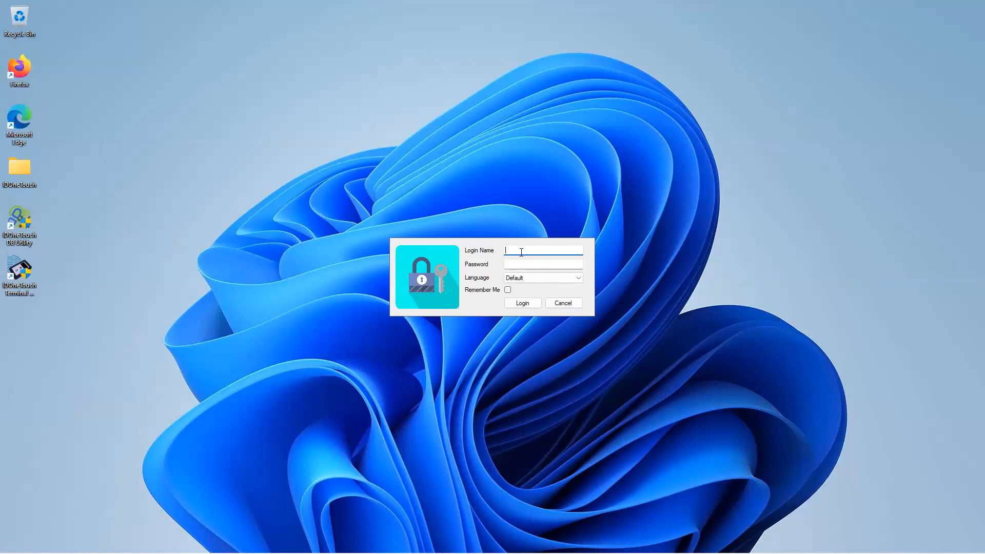
# Step: Log in as admin with the account password, keeping the Default language and enabling Remember Me
pyautogui.write('admin')
pyautogui.press('Tab')
pyautogui.write('●●●●●')
pyautogui.click(533, 277)
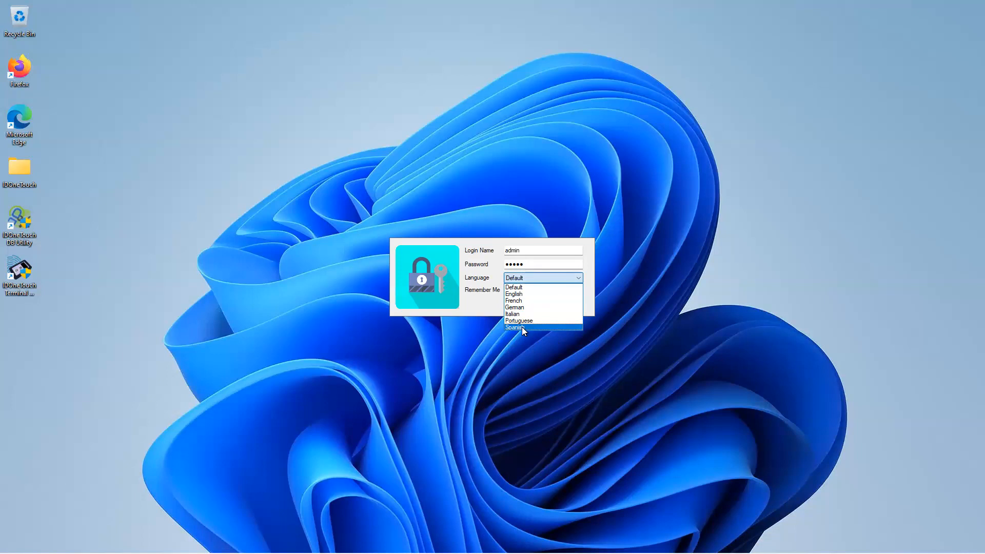
pyautogui.click(472, 308)
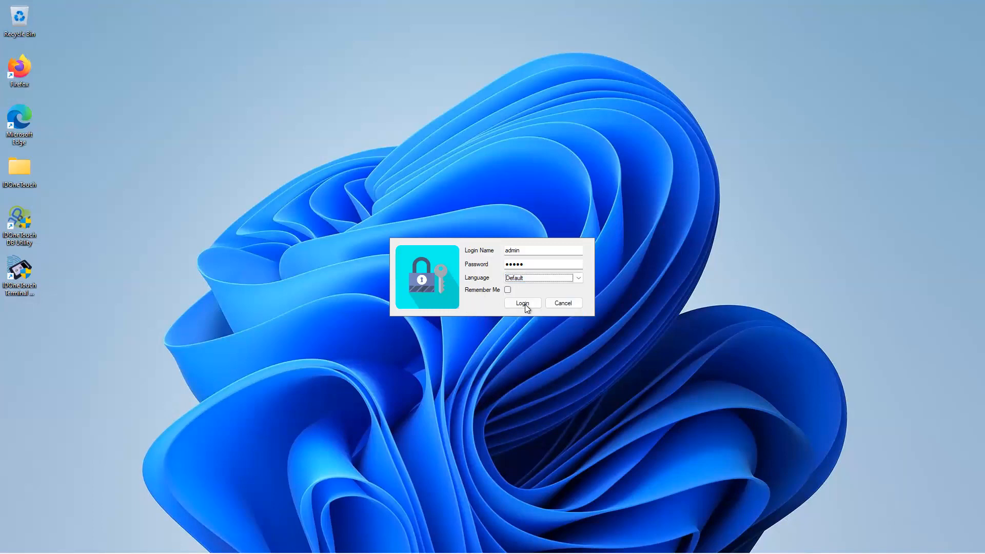
pyautogui.click(508, 290)
pyautogui.click(521, 303)
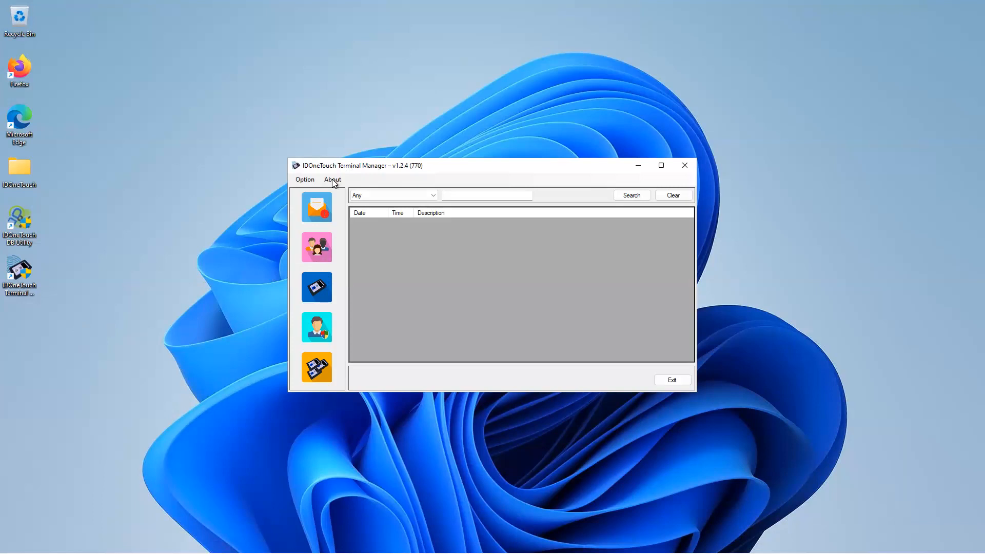
# Step: Review the software information of IDOneTouch Terminal Manager and the details of its current database
pyautogui.click(306, 180)
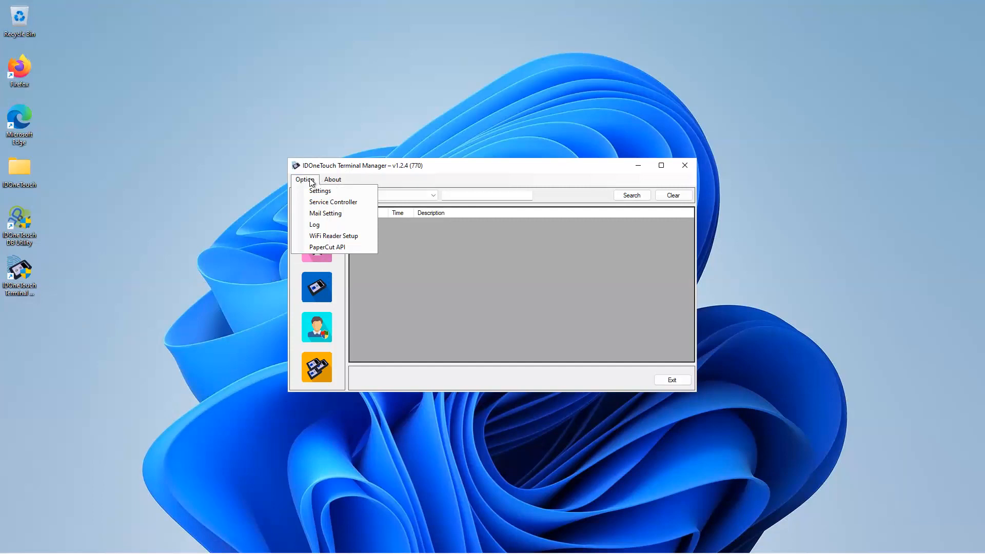
pyautogui.click(335, 181)
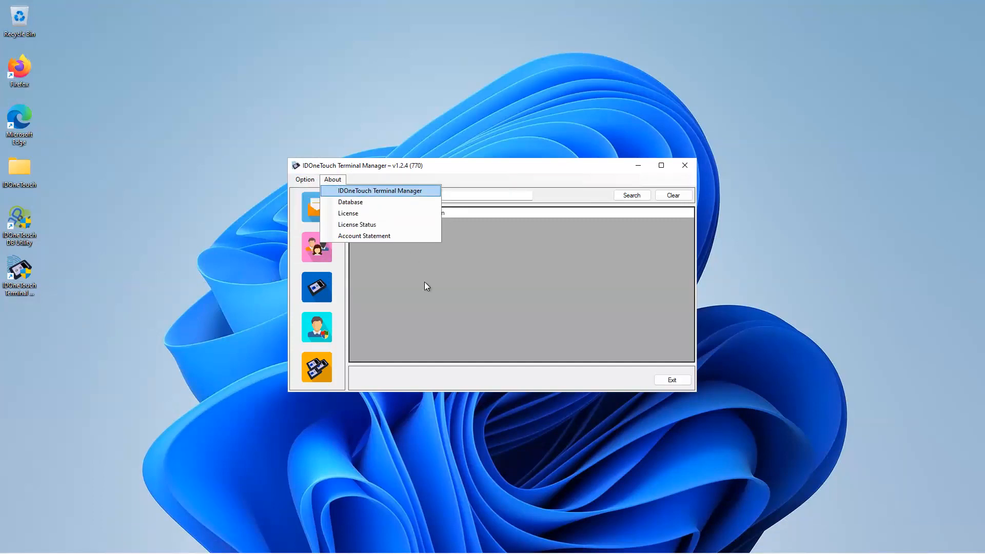
pyautogui.press('Return')
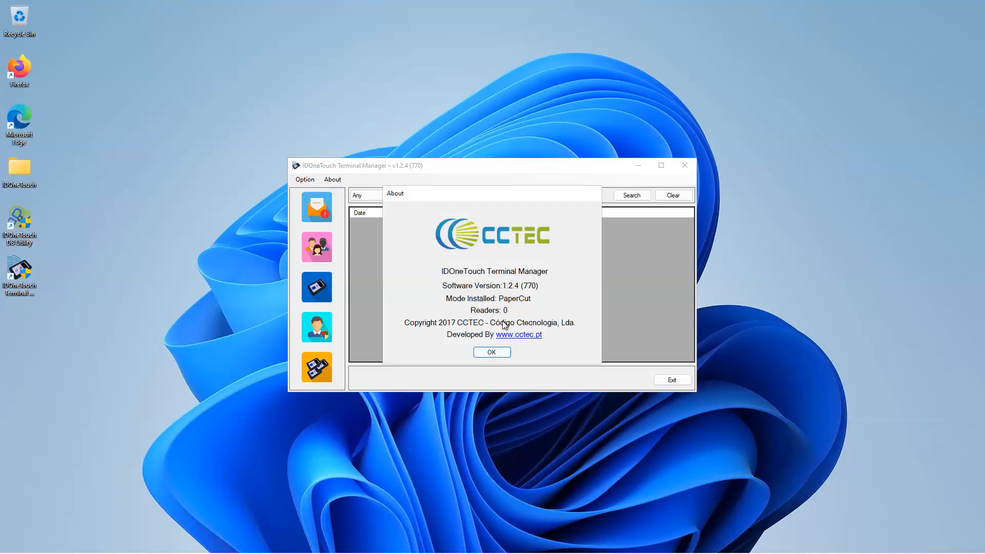
pyautogui.click(494, 353)
pyautogui.click(333, 180)
pyautogui.click(342, 204)
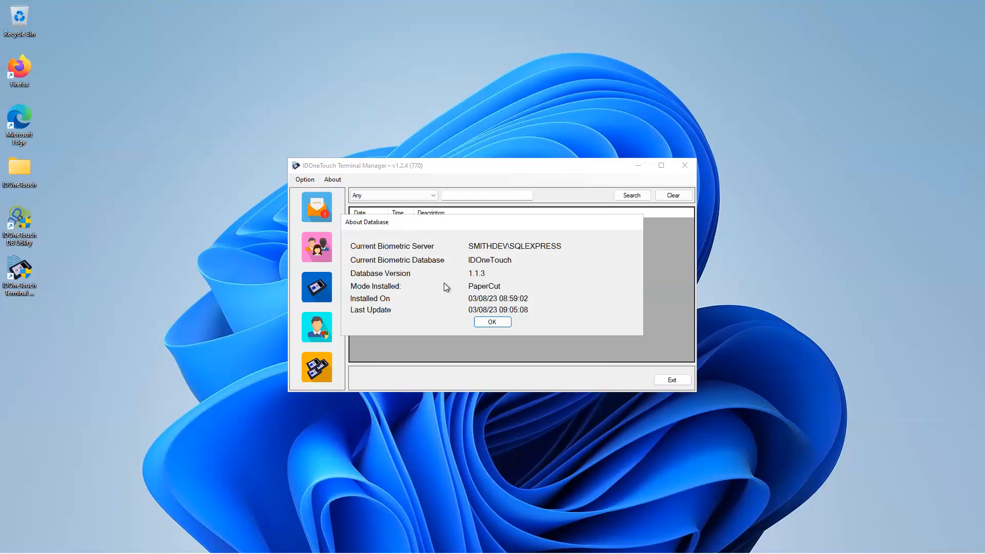
pyautogui.click(493, 322)
# Step: Check the license status for its type, credits and expiry date, and close it
pyautogui.click(333, 179)
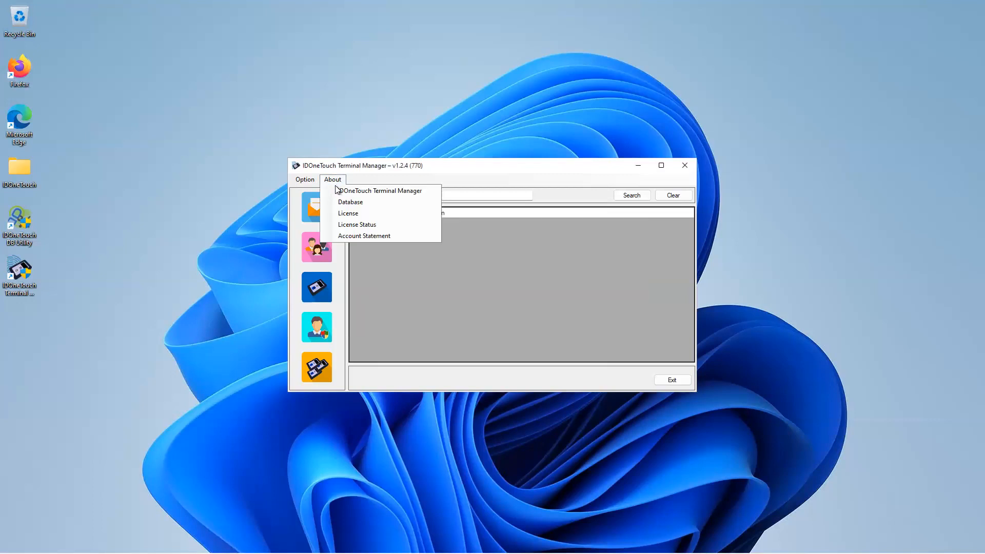
pyautogui.click(355, 224)
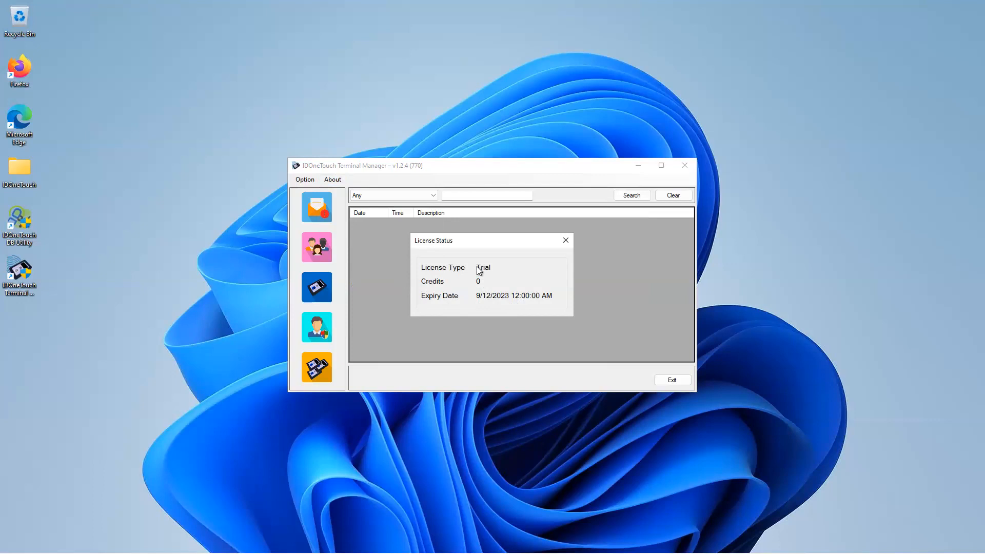
pyautogui.click(566, 241)
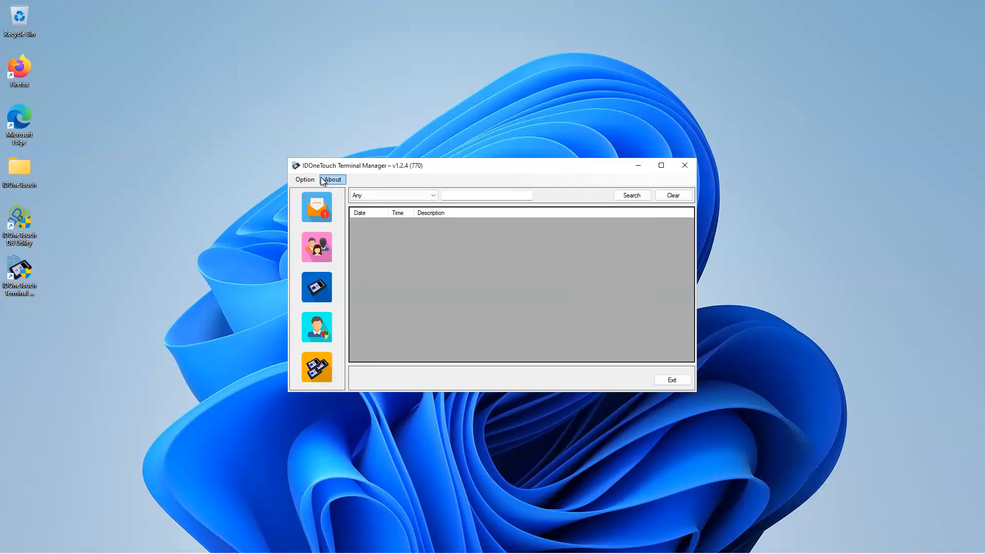
# Step: Show the account statement from 01/07/2023 to 03/08/2023, and close it
pyautogui.click(333, 181)
pyautogui.click(343, 235)
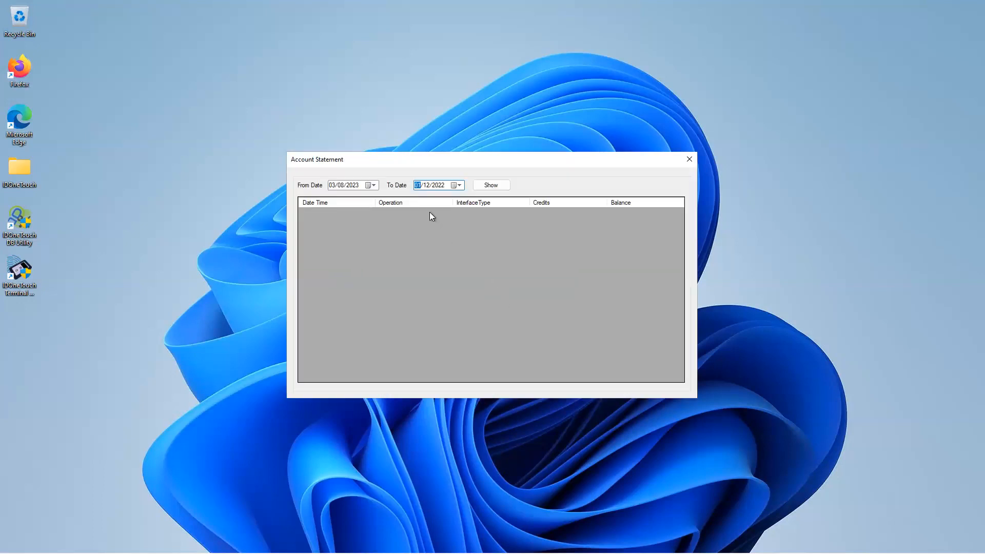
pyautogui.click(454, 185)
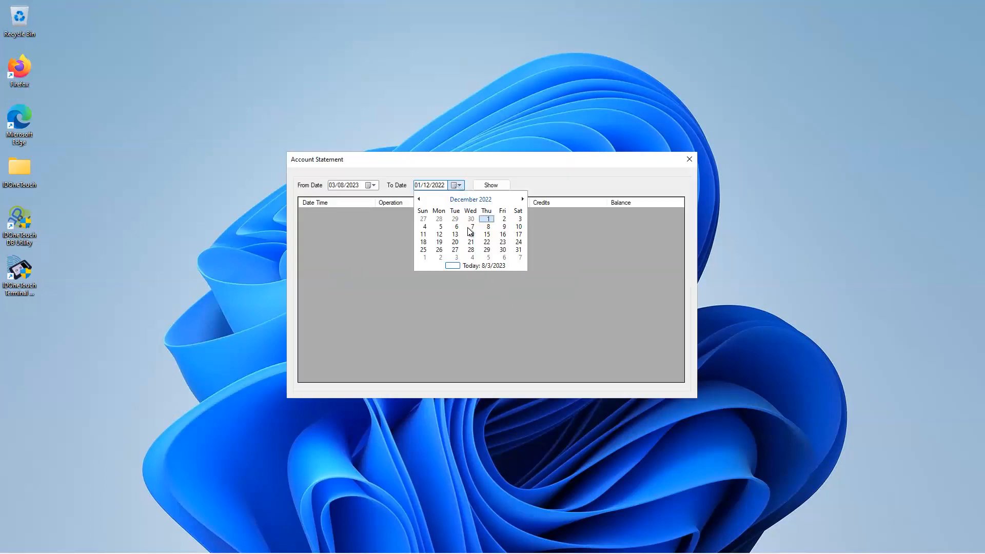
pyautogui.click(472, 265)
pyautogui.click(370, 185)
pyautogui.click(334, 199)
pyautogui.click(433, 219)
pyautogui.click(479, 186)
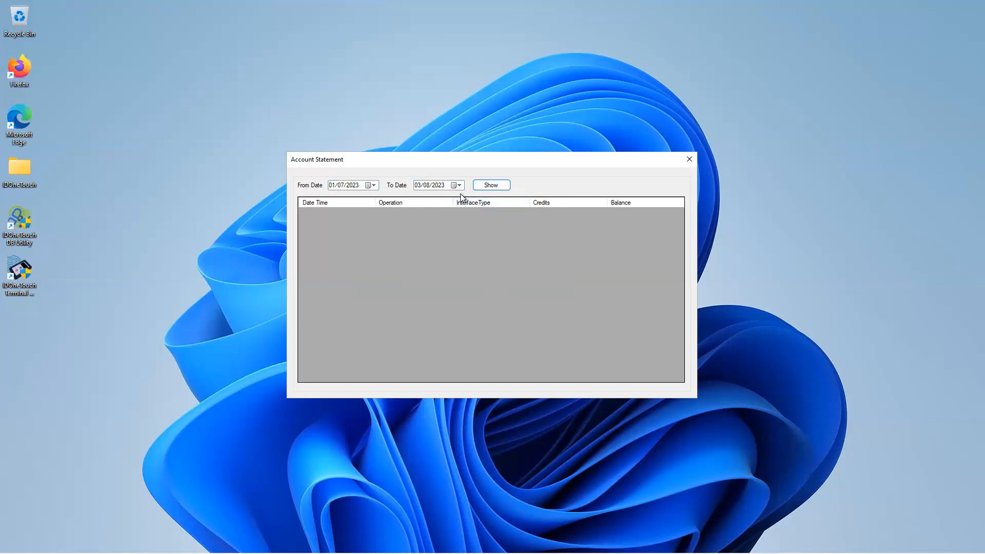
pyautogui.click(688, 159)
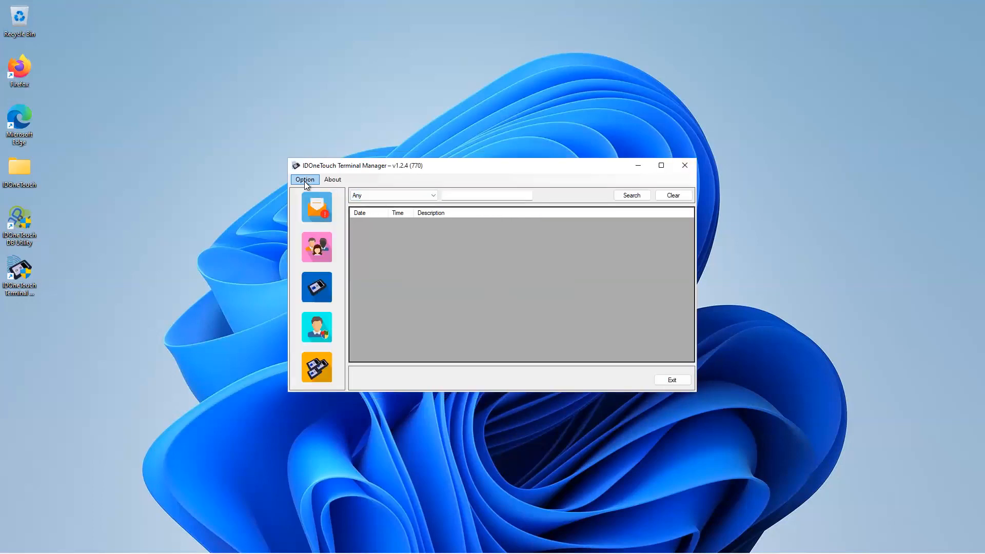
# Step: Open the IDOneTouch Service Controller and place it beside the Terminal Manager window
pyautogui.click(305, 180)
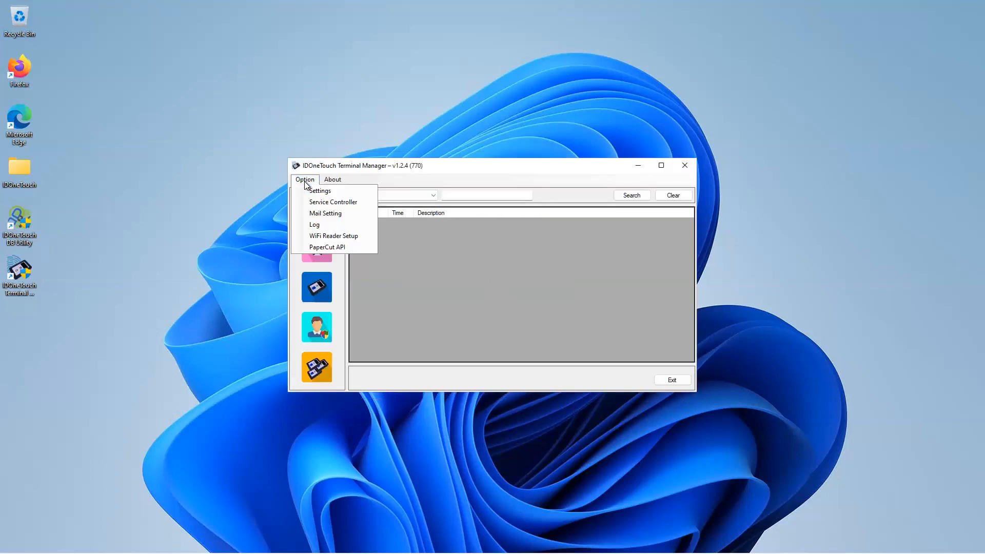
pyautogui.click(327, 203)
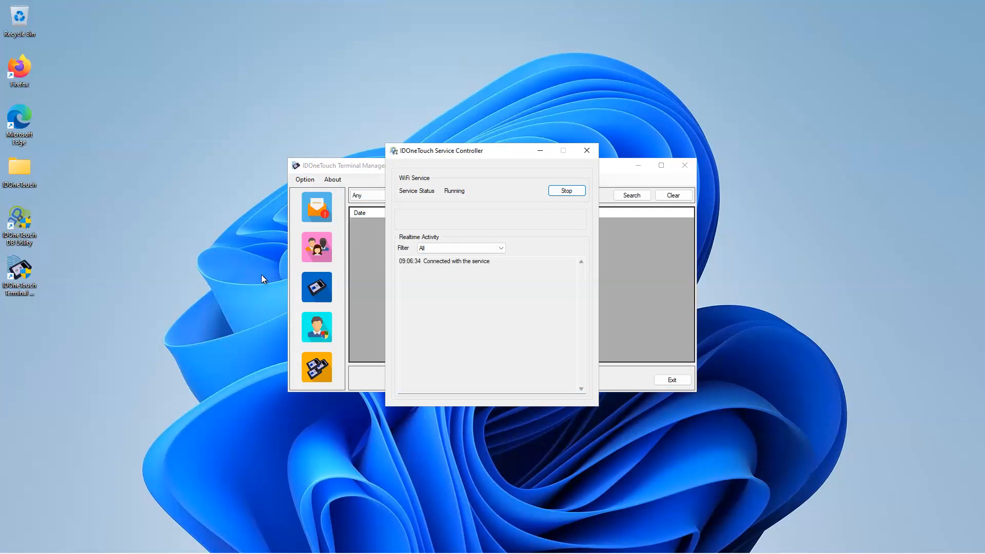
pyautogui.moveTo(545, 162); pyautogui.dragTo(807, 149)
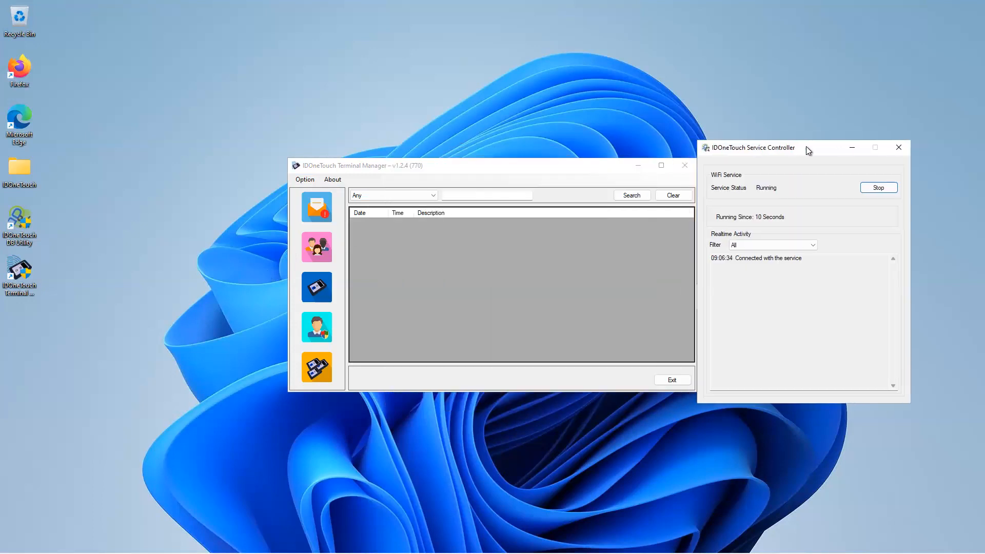
pyautogui.click(446, 165)
pyautogui.moveTo(432, 173); pyautogui.dragTo(406, 181)
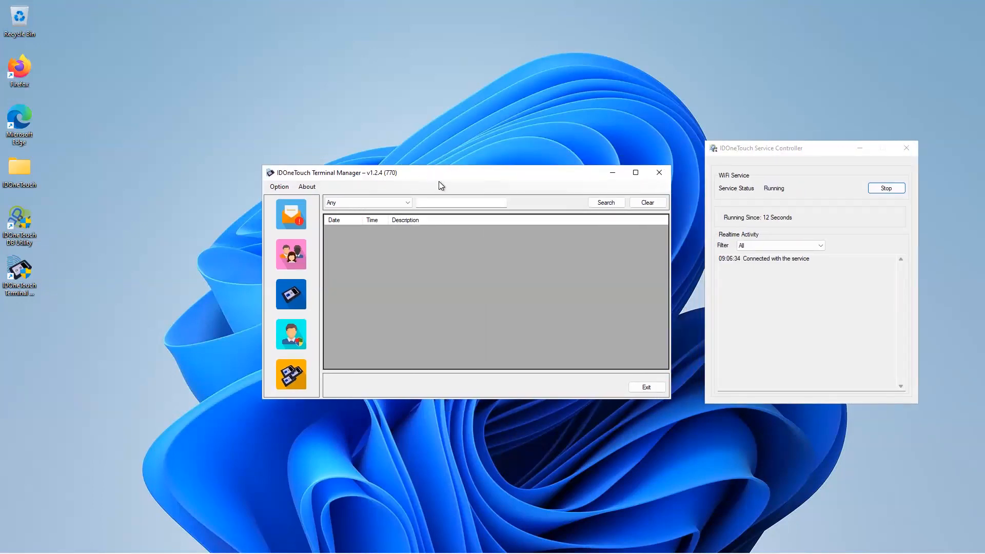
pyautogui.click(293, 294)
pyautogui.click(521, 387)
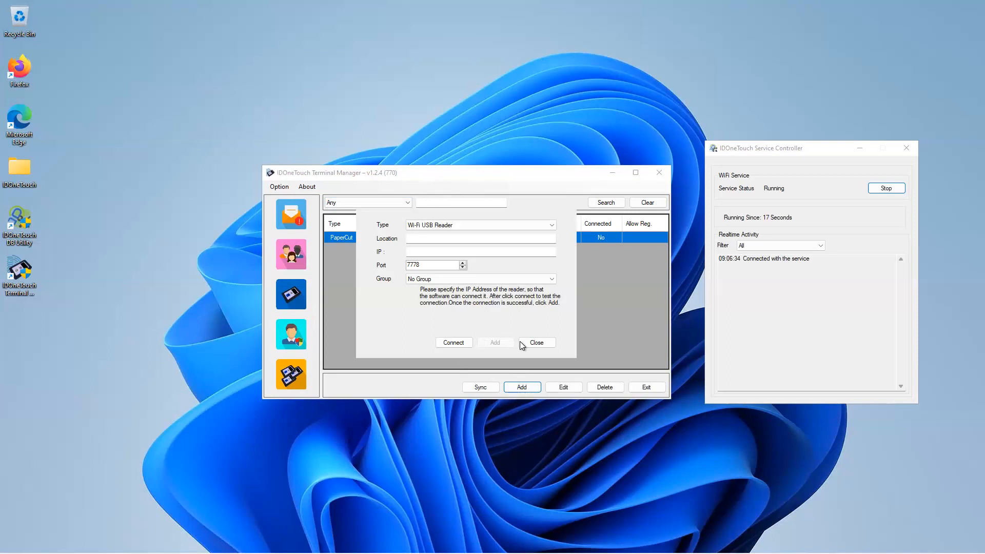
pyautogui.click(527, 343)
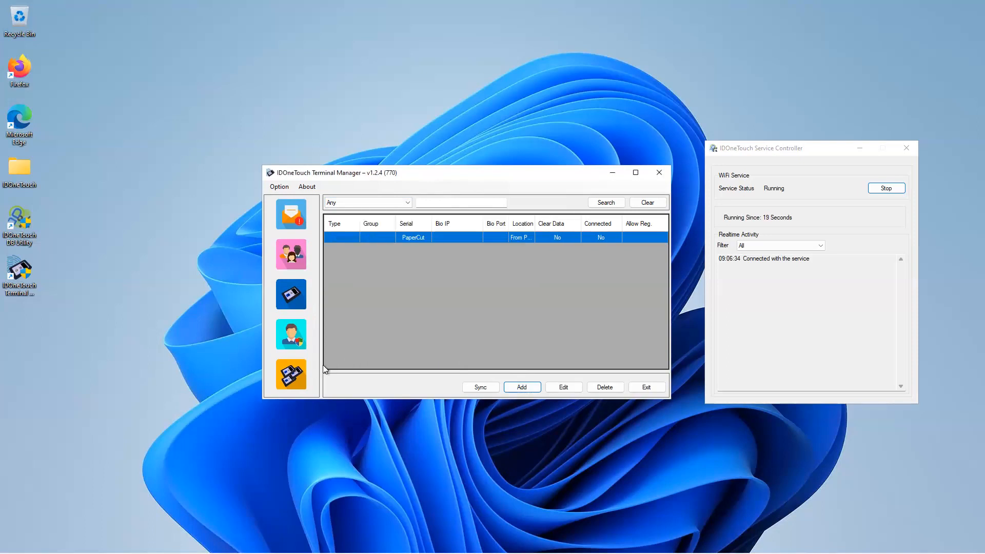
# Step: Create a reader group named CCTEC with self-registration and automatic template copying inside the group
pyautogui.click(293, 378)
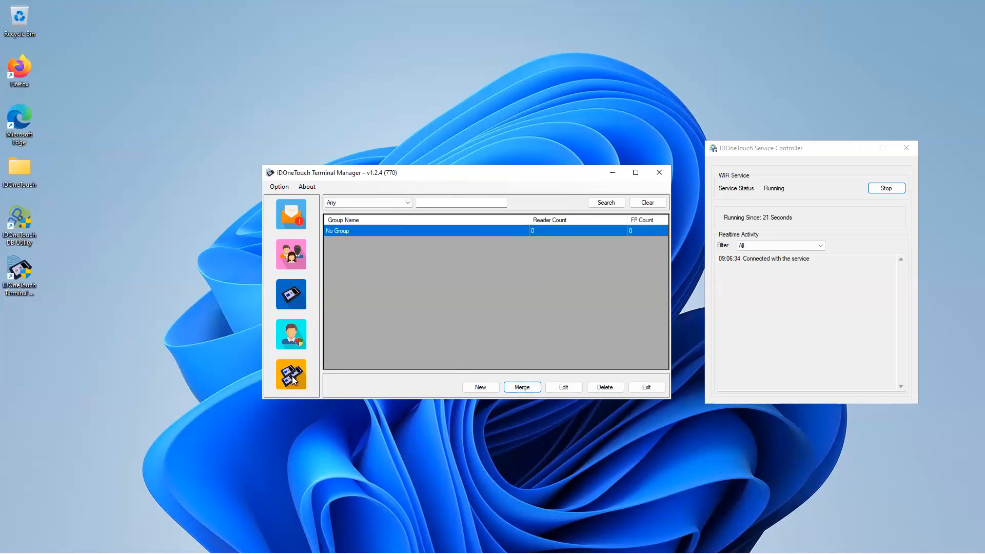
pyautogui.click(479, 388)
pyautogui.click(383, 202)
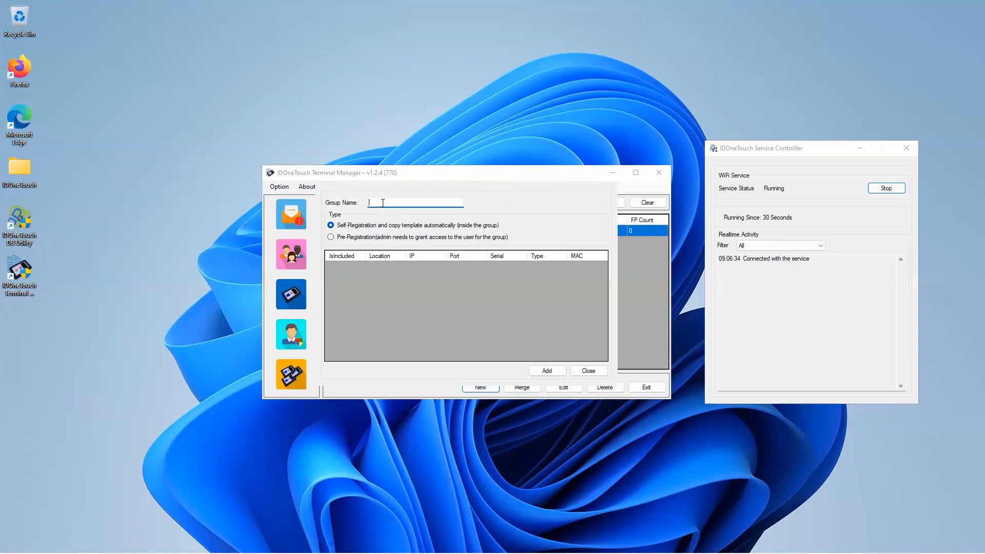
pyautogui.write('CCTEC')
pyautogui.click(543, 370)
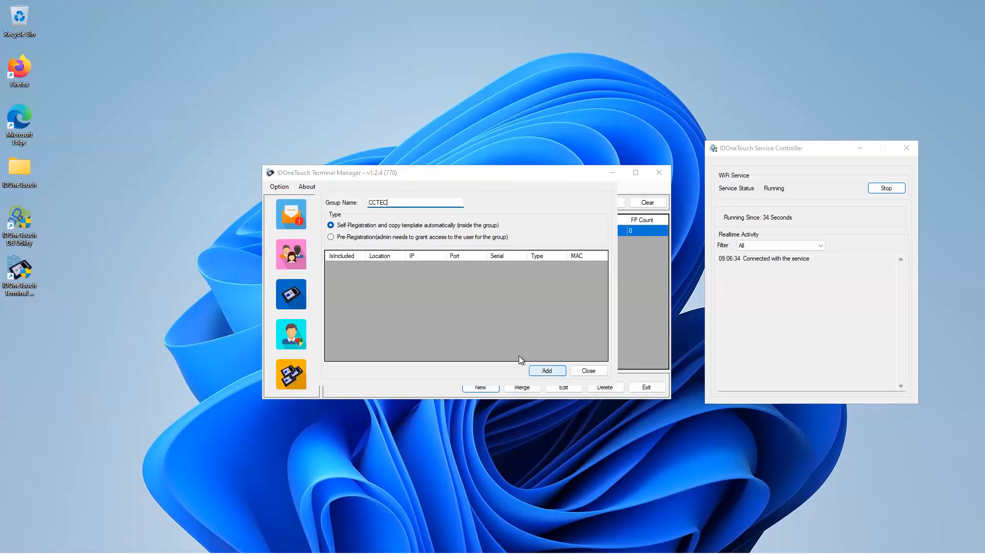
# Step: Add a Wi-Fi USB reader with location DS and IP 192.168.3.25 to the CCTEC group, testing its connection before adding it
pyautogui.click(294, 300)
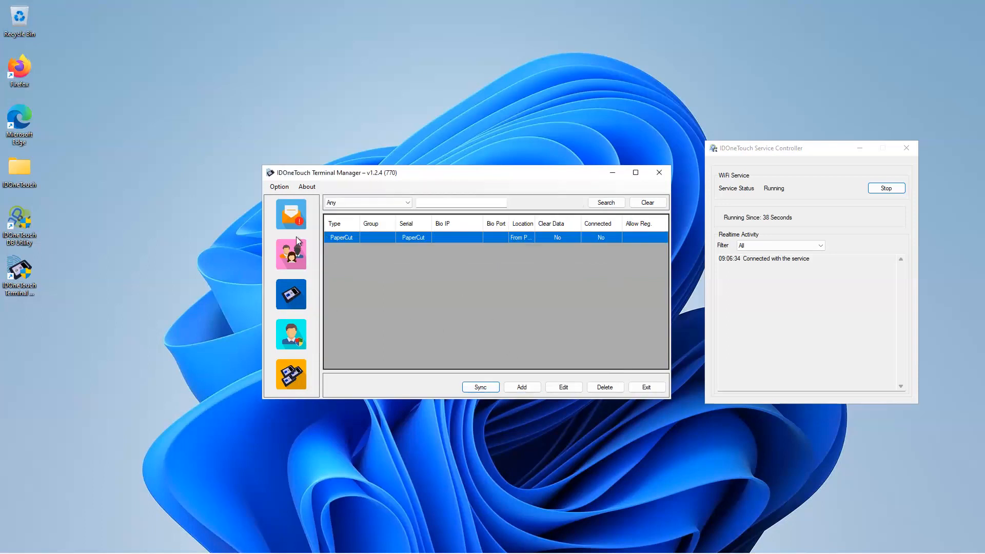
pyautogui.click(521, 388)
pyautogui.click(427, 280)
pyautogui.click(424, 294)
pyautogui.click(424, 238)
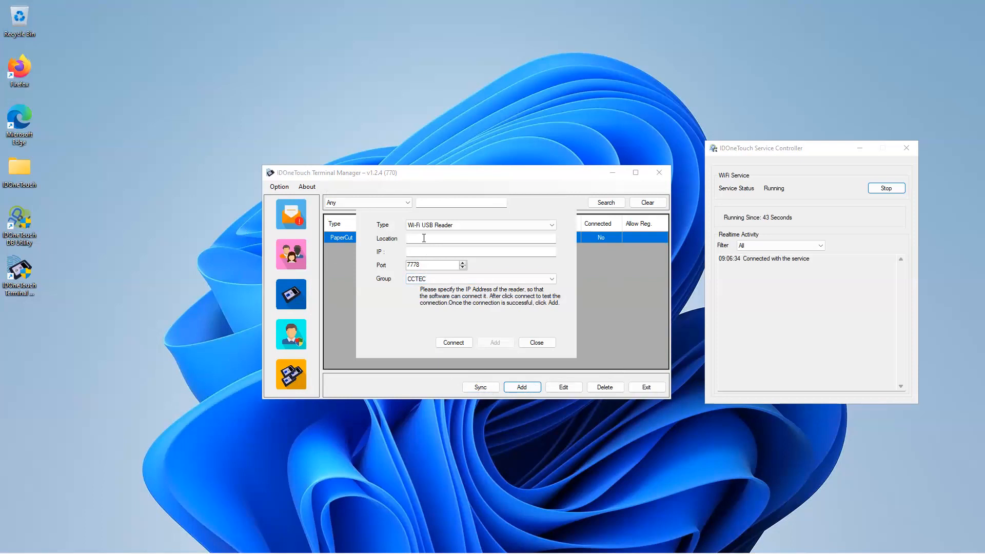
pyautogui.write('S')
pyautogui.press('Tab')
pyautogui.write('192.168.3.25')
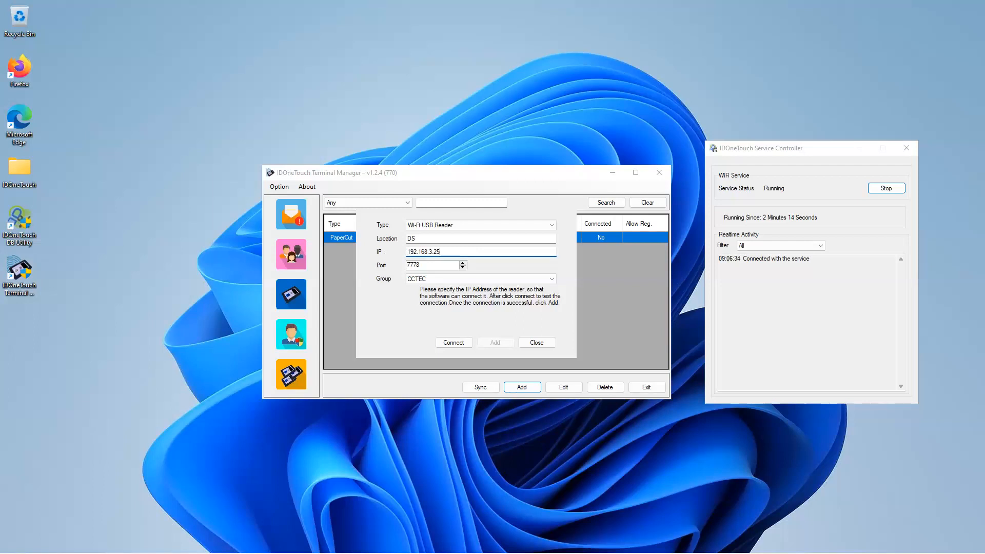
pyautogui.click(459, 343)
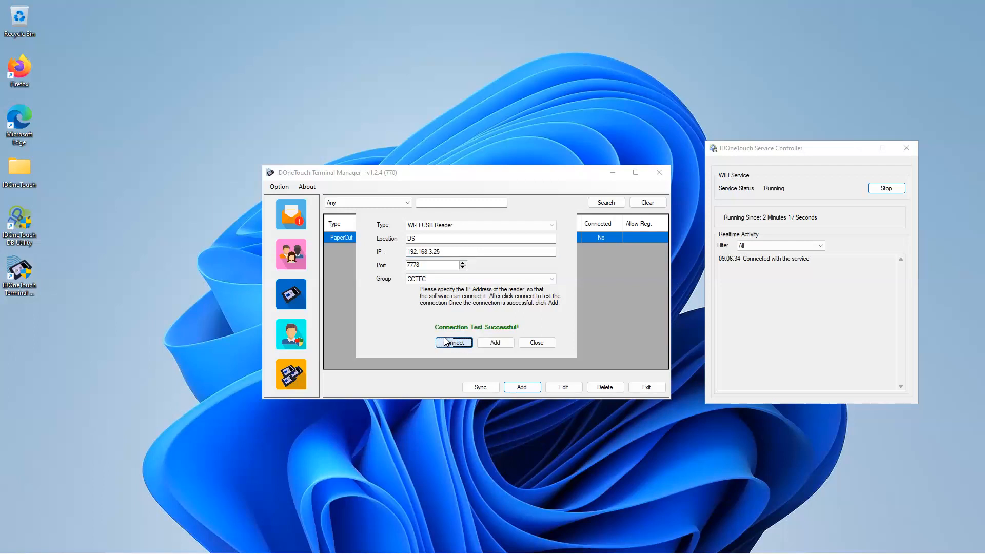
pyautogui.click(500, 343)
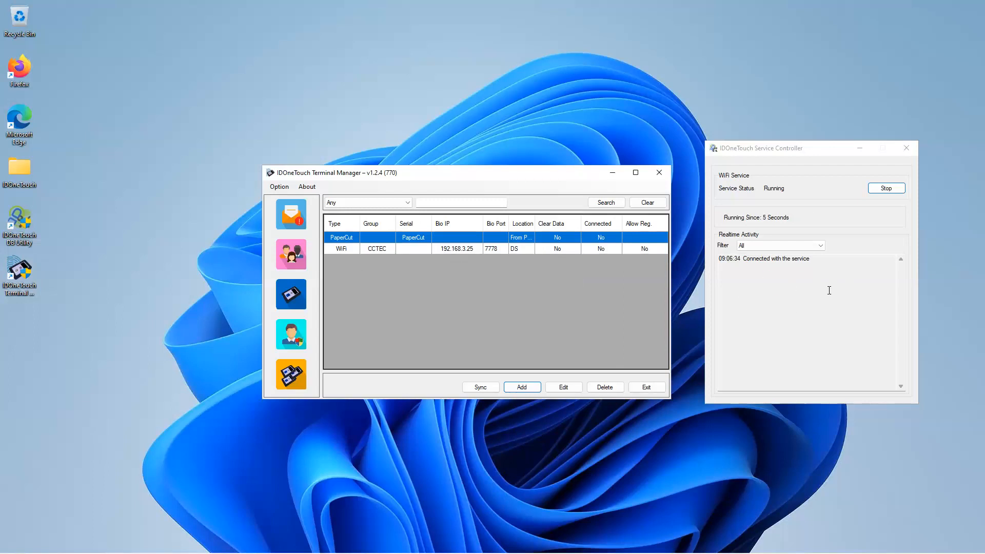
# Step: Check the service's realtime activity, and view the DS reader's details and close them
pyautogui.click(806, 290)
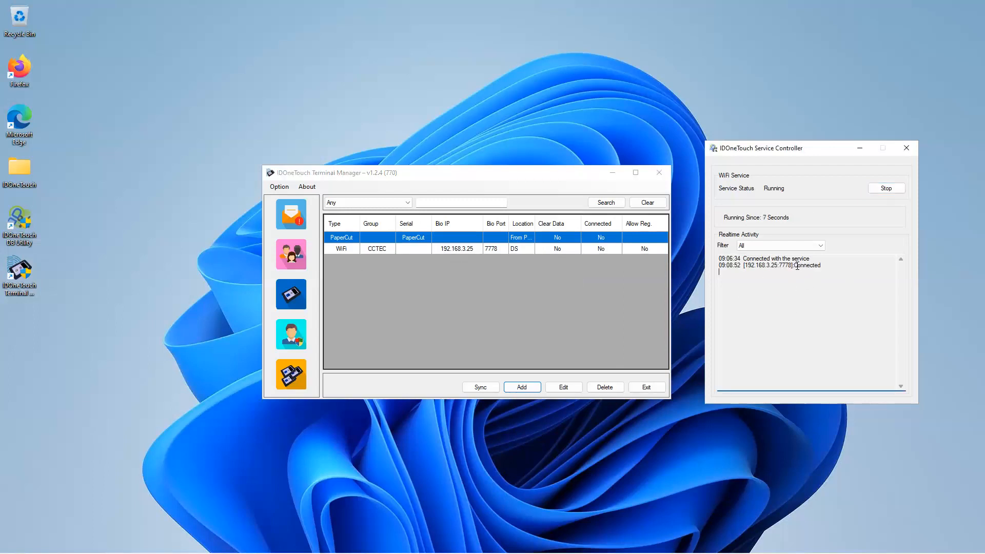
pyautogui.click(416, 312)
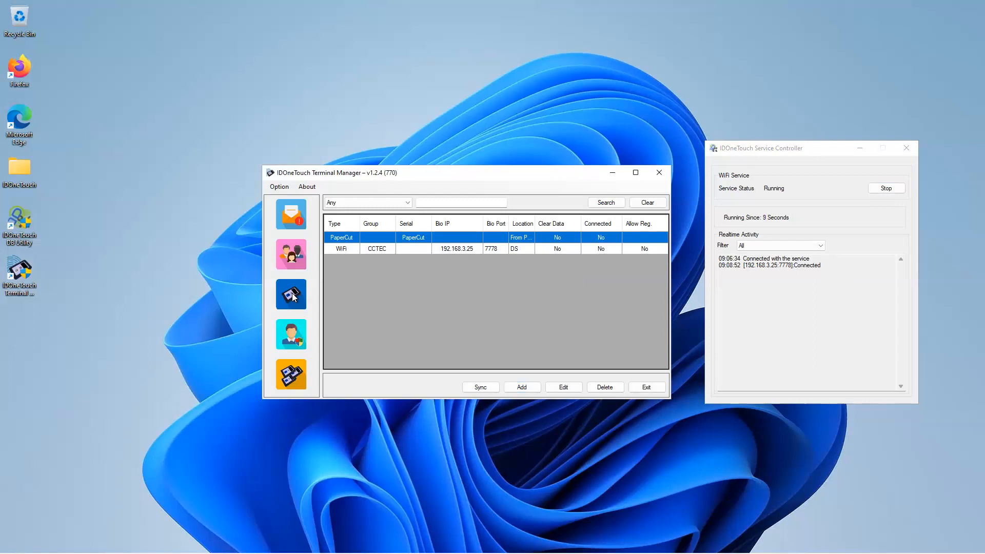
pyautogui.click(408, 248)
pyautogui.doubleClick(481, 247)
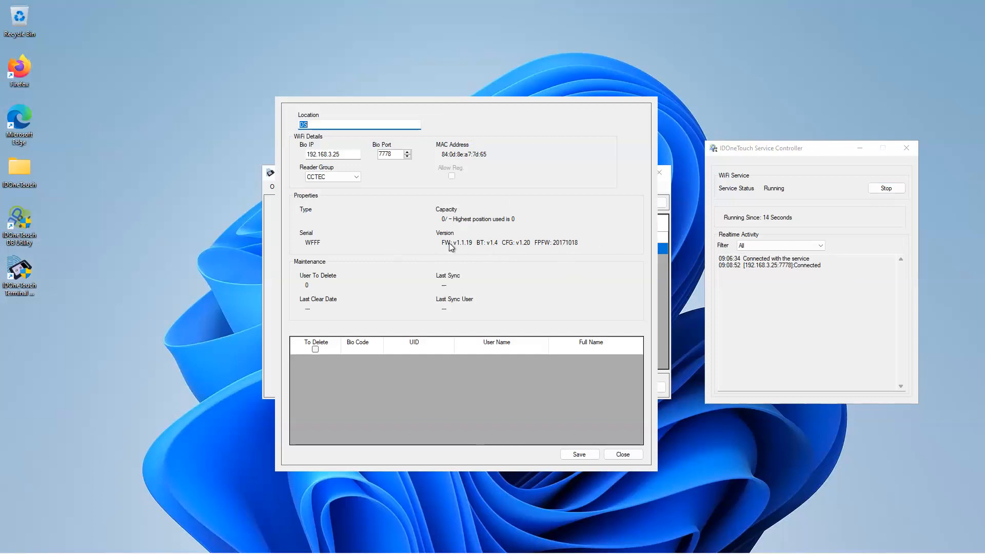
pyautogui.click(623, 455)
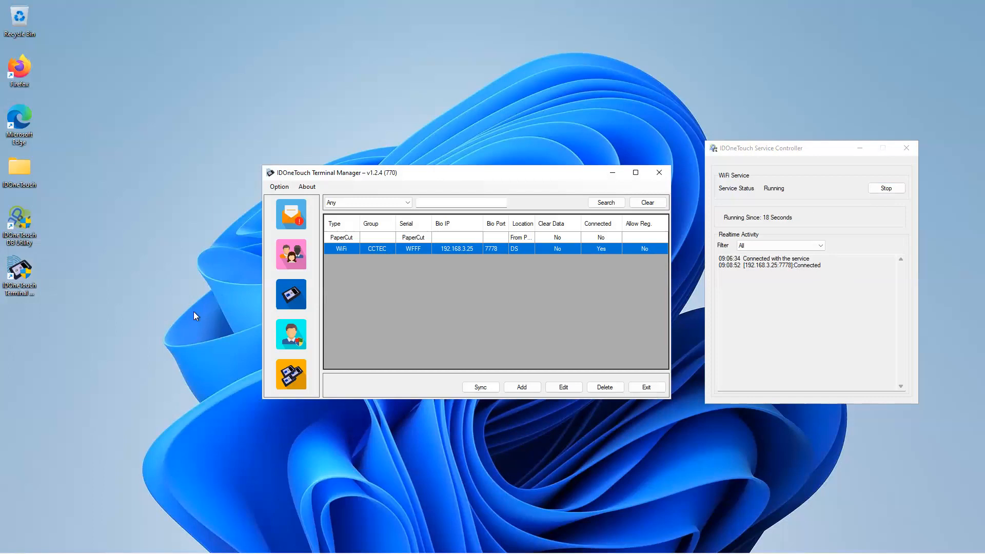
# Step: Open the license registration form and examine its name, license key and upload options
pyautogui.click(309, 186)
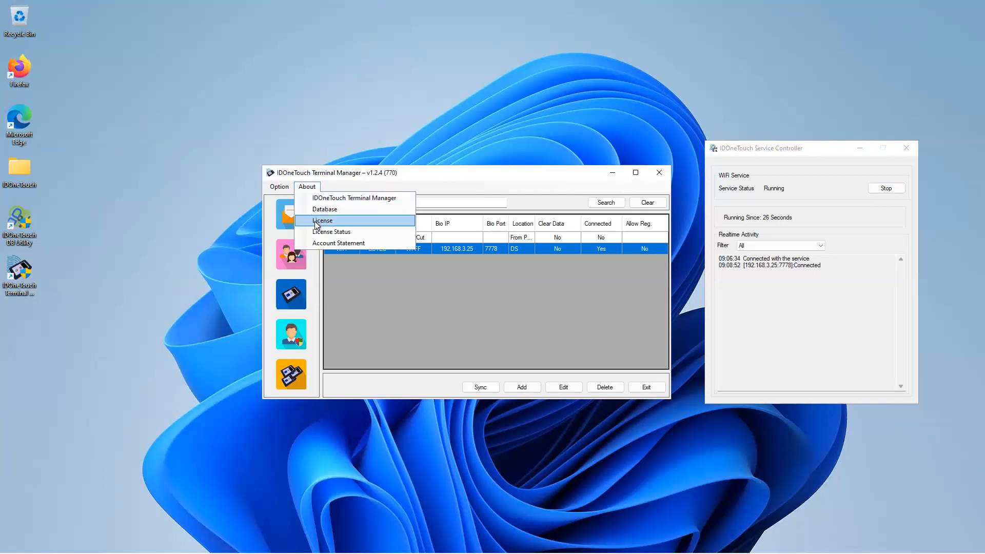
pyautogui.click(315, 222)
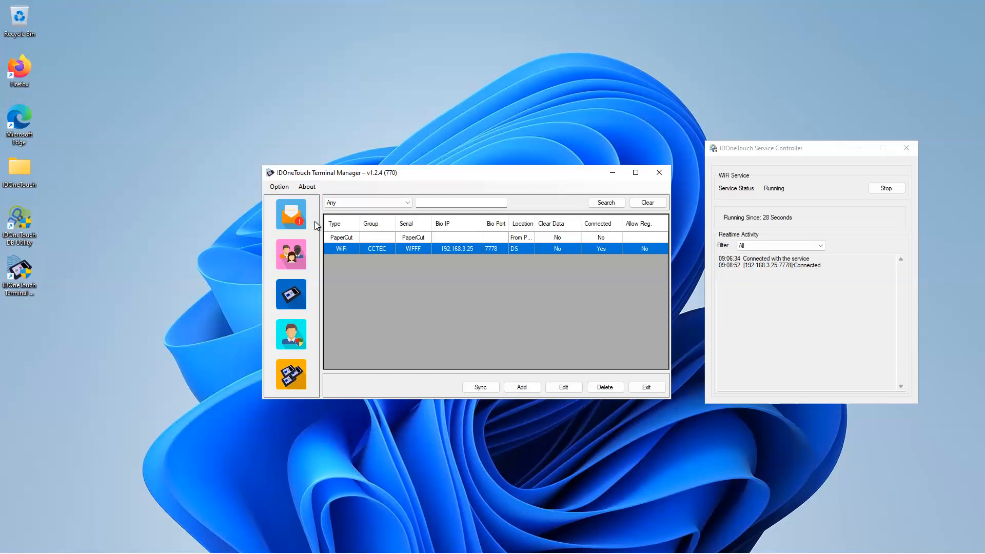
pyautogui.click(458, 278)
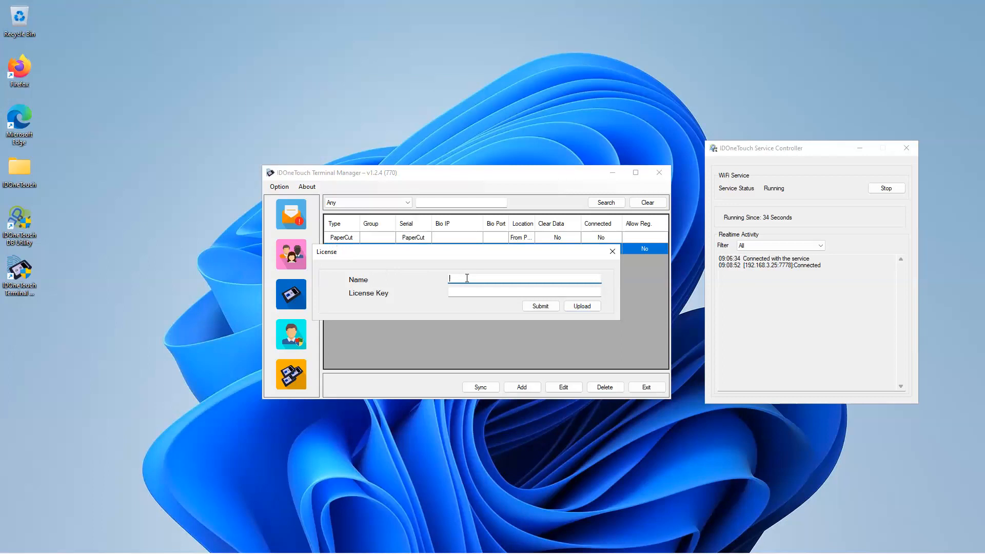
pyautogui.click(472, 292)
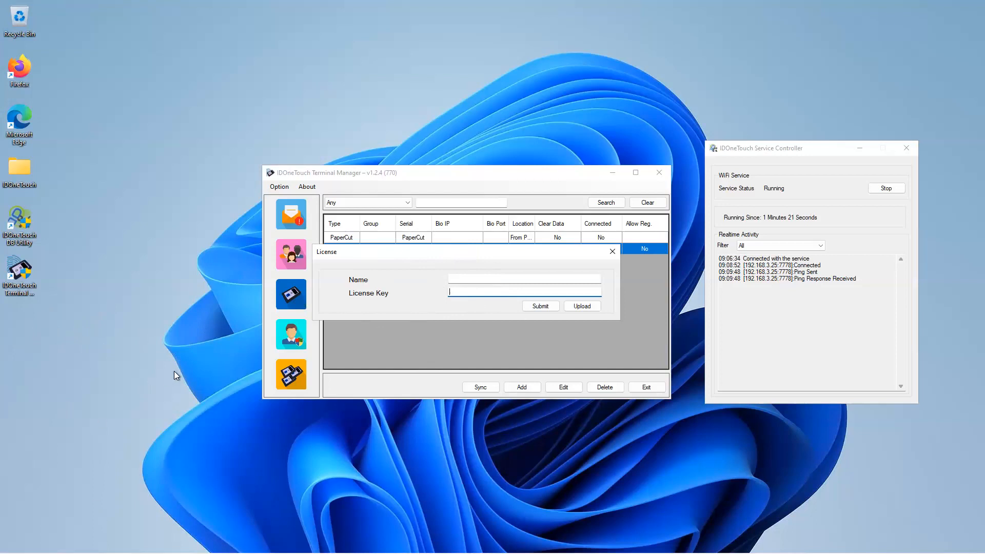
pyautogui.click(583, 306)
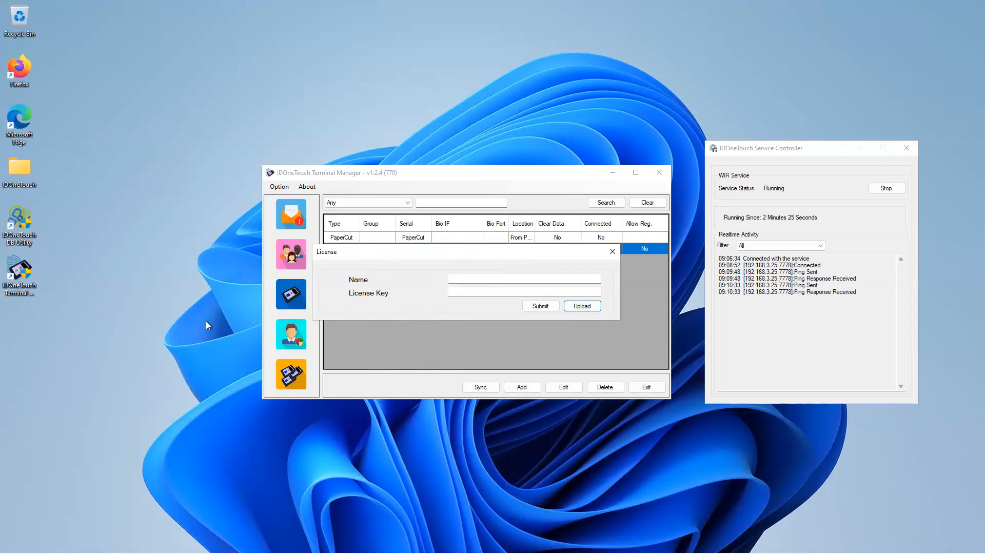
pyautogui.click(152, 310)
# Step: Open the Licence text file in the IDOneTouch folder and copy the name IDOneTouch-DEMO into the license form
pyautogui.doubleClick(20, 168)
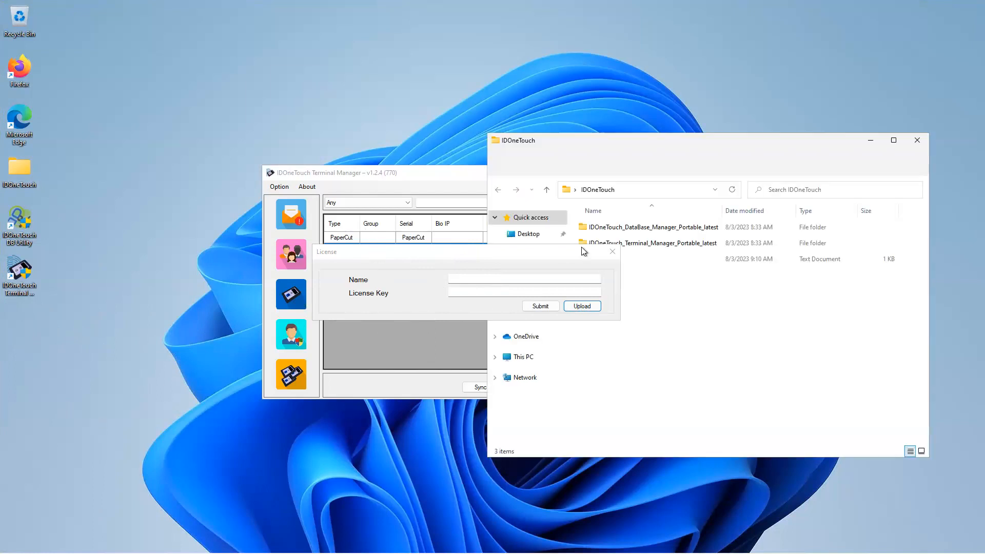
pyautogui.doubleClick(672, 258)
pyautogui.click(872, 139)
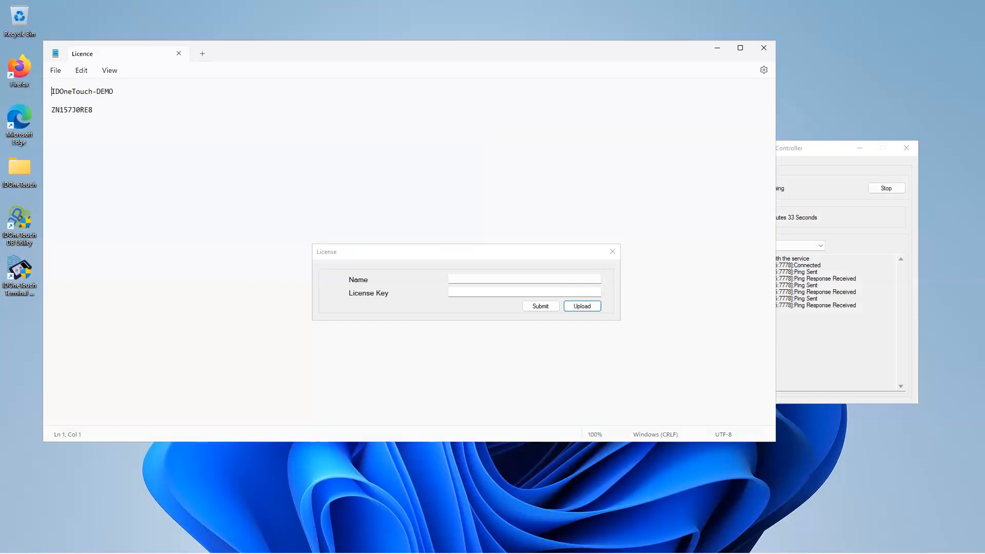
pyautogui.hotkey('shift', 'Home')
pyautogui.click(426, 257)
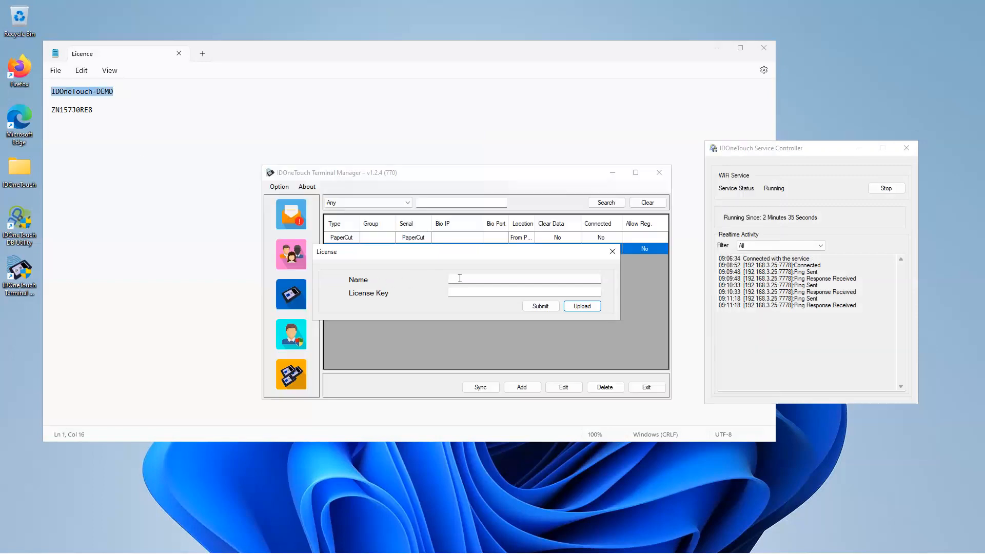
pyautogui.write('IDOneTouch-DEMO')
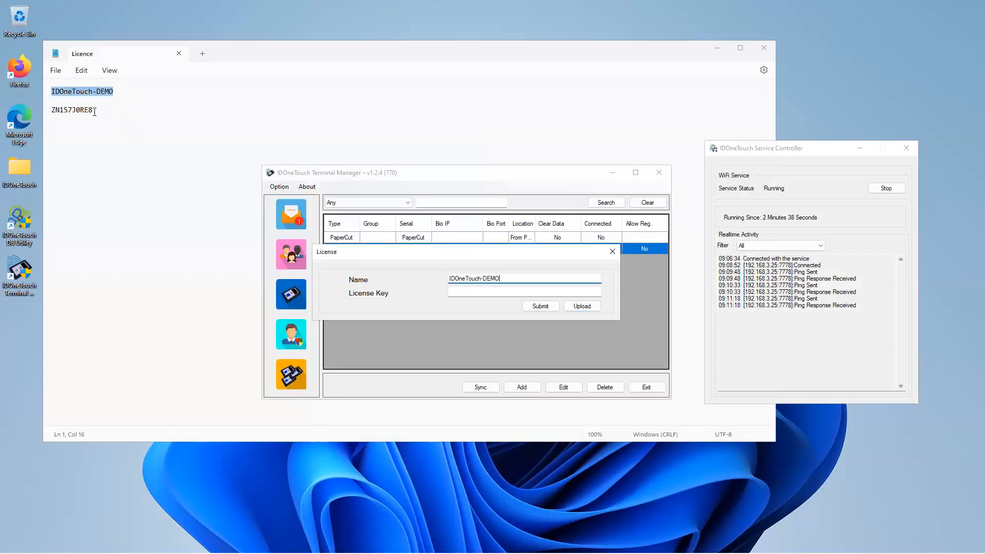
# Step: Copy the license key from the text file into the license form and submit the registration
pyautogui.click(96, 110)
pyautogui.hotkey('shift', 'Home')
pyautogui.hotkey('ctrl', 'c')
pyautogui.click(490, 292)
pyautogui.hotkey('ctrl', 'v')
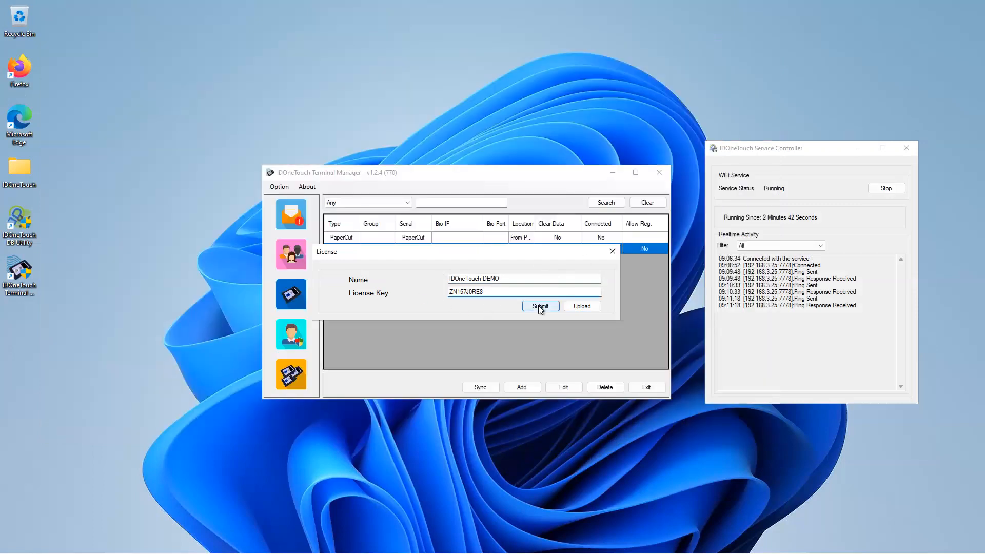
pyautogui.click(538, 305)
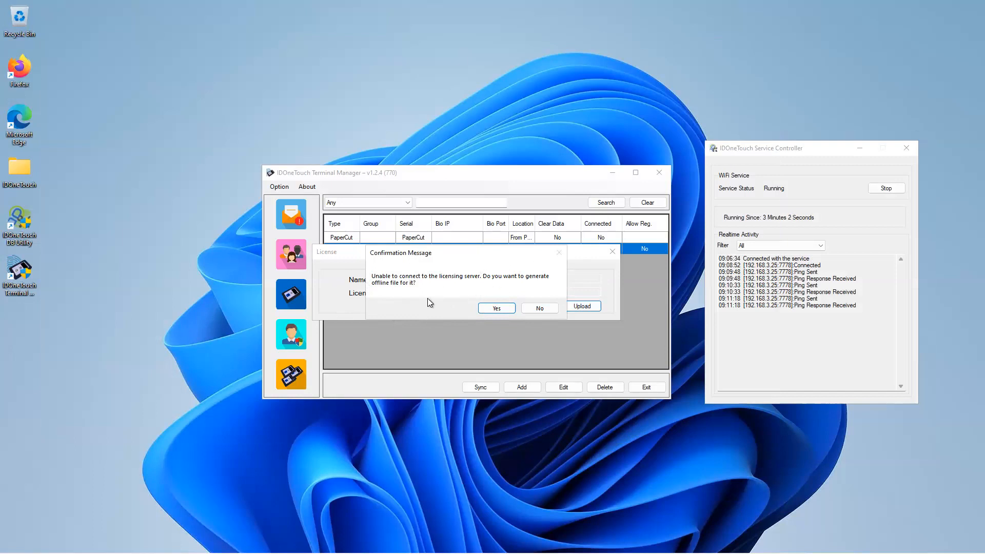
# Step: Generate the offline license registration file on the desktop
pyautogui.click(496, 308)
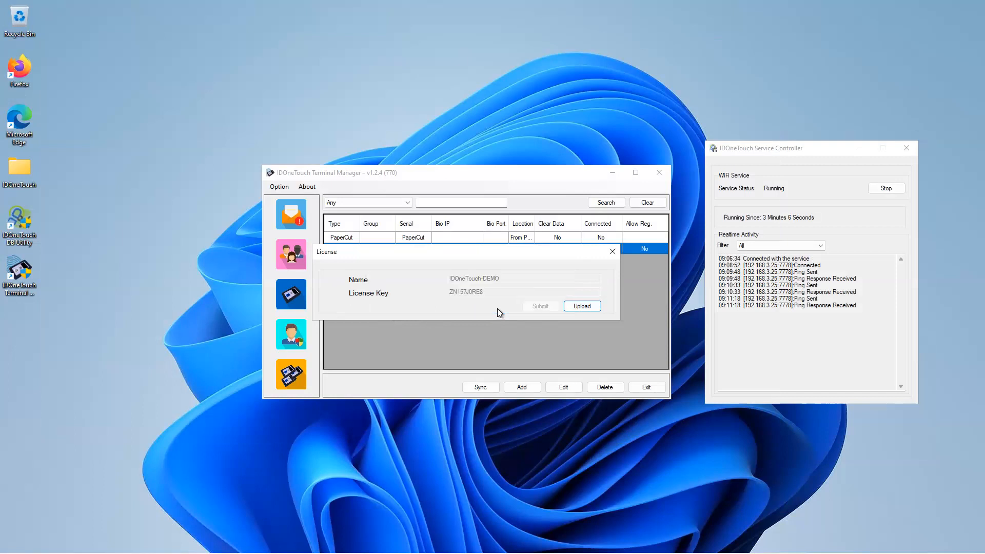
pyautogui.click(23, 321)
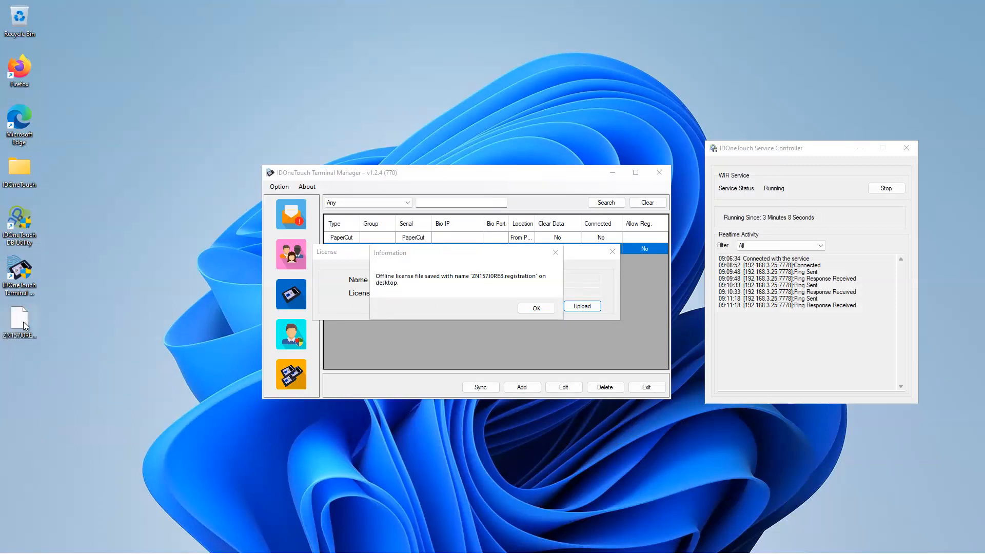
pyautogui.click(535, 309)
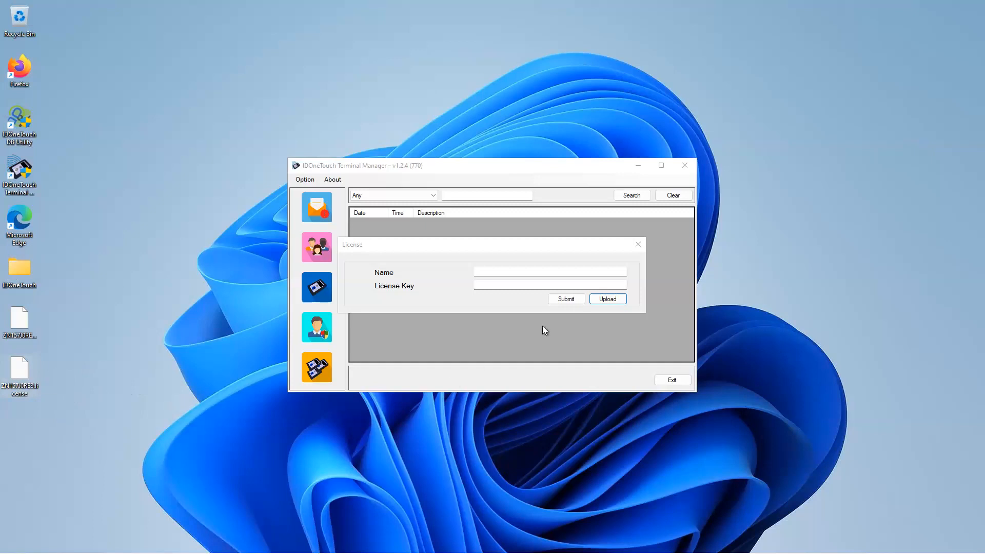
# Step: Upload the received .license file from the desktop to register the license offline
pyautogui.click(610, 300)
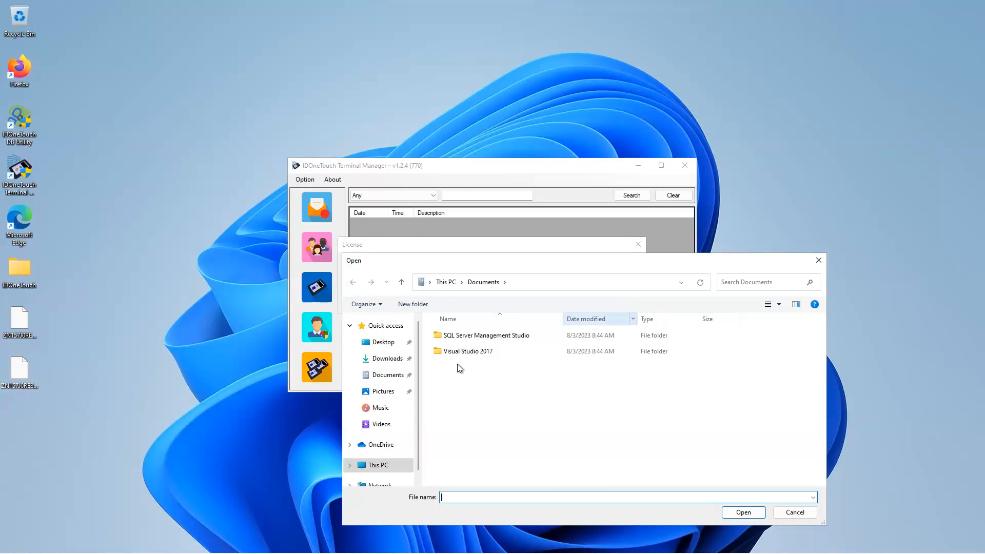
pyautogui.click(377, 341)
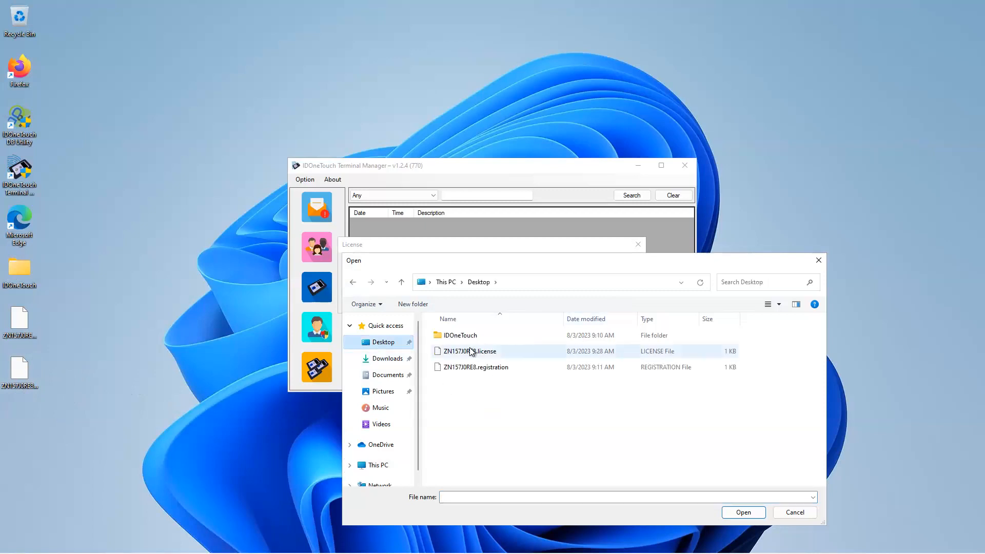
pyautogui.click(470, 351)
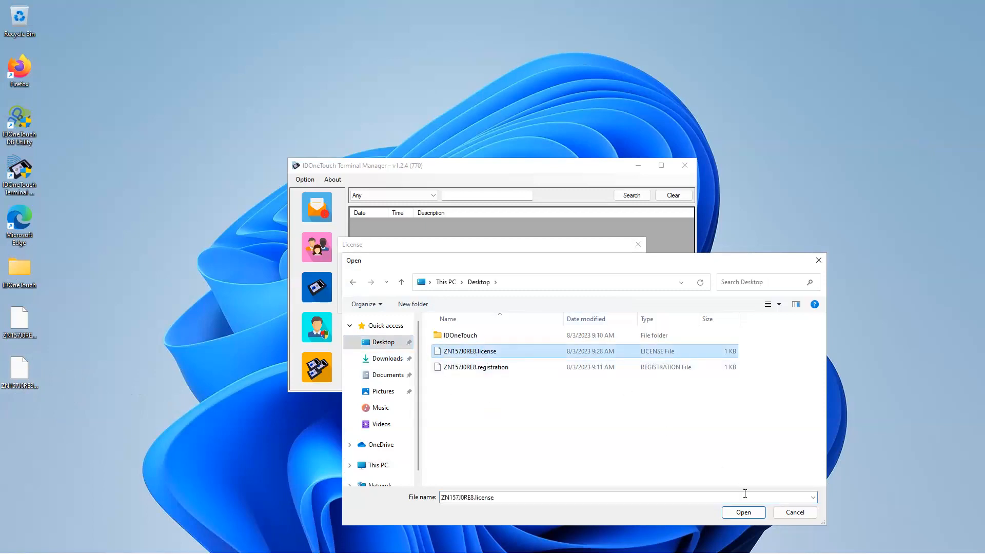
pyautogui.click(743, 513)
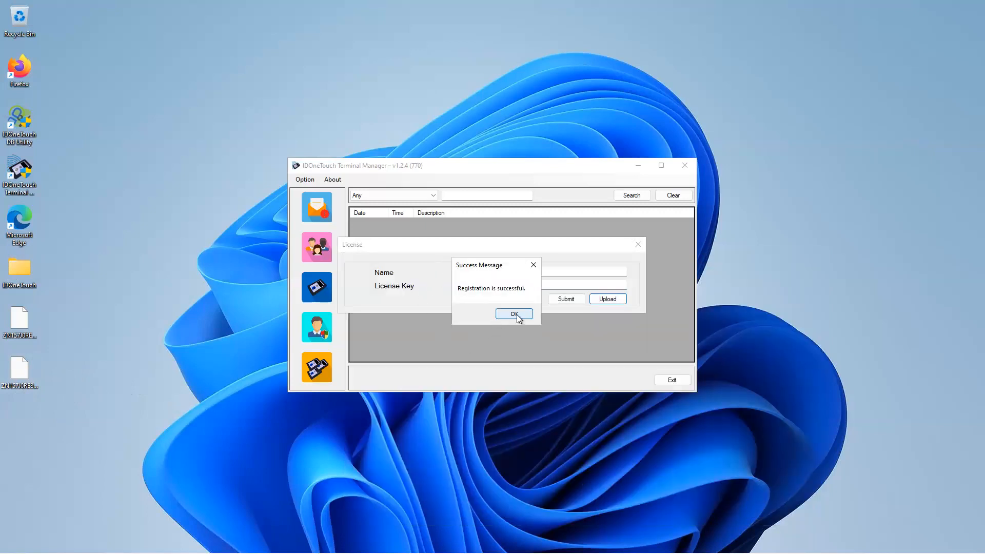
pyautogui.click(517, 317)
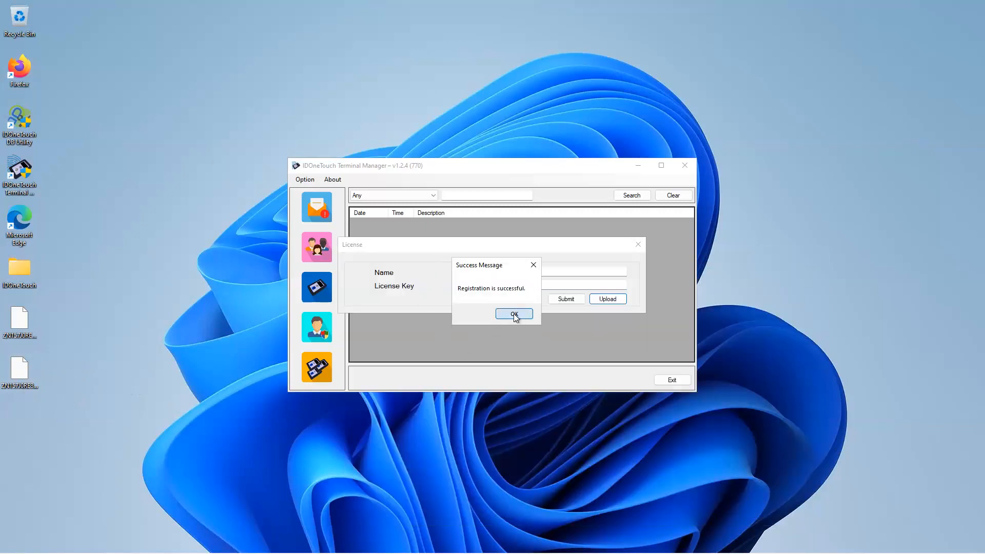
# Step: Reopen the license form to check it, and close it
pyautogui.click(332, 180)
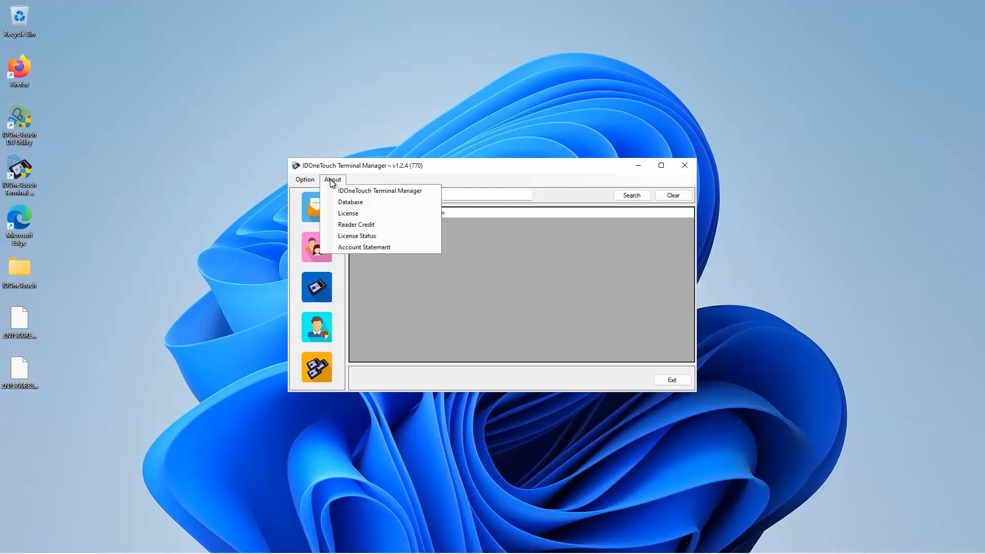
pyautogui.click(339, 214)
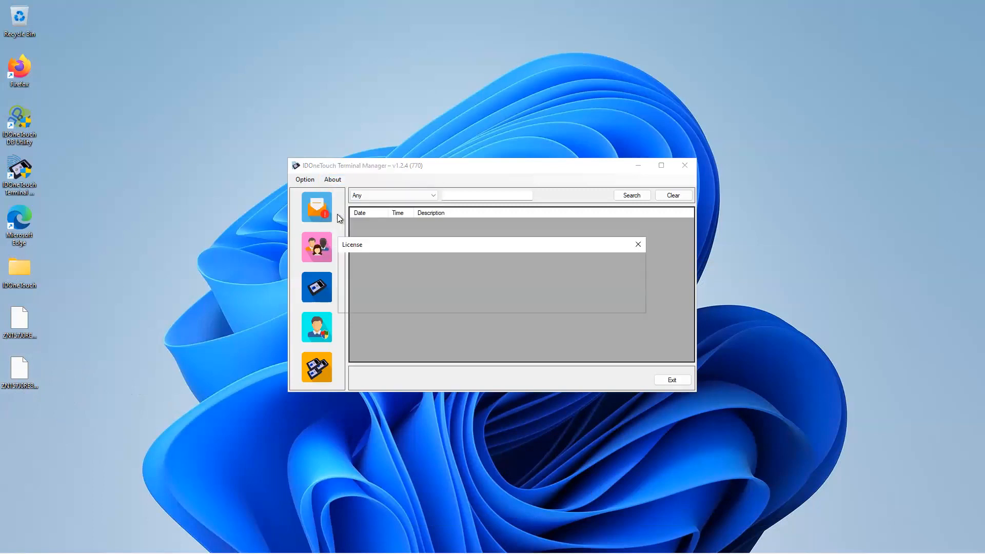
pyautogui.click(638, 244)
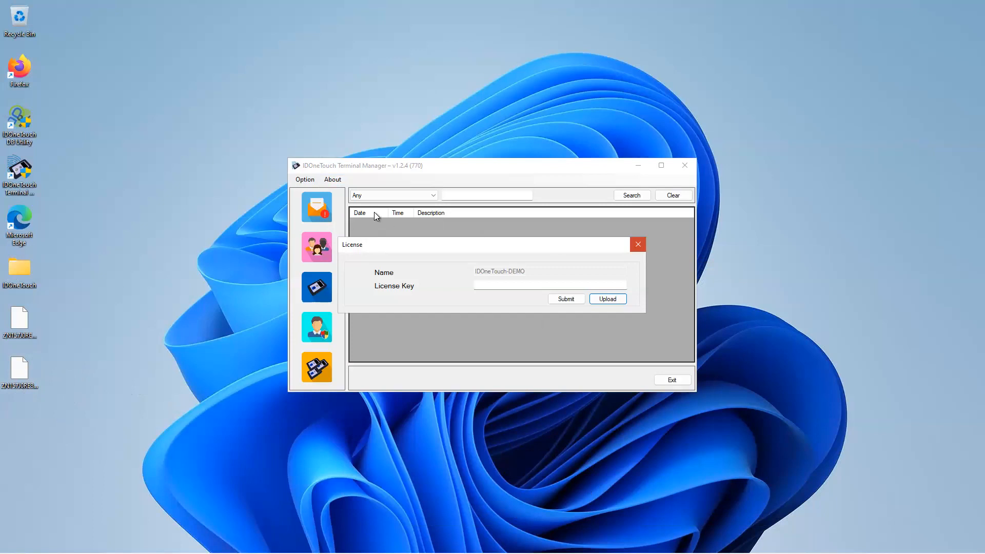
# Step: Check the DS reader's credit, redeem it, and close the Reader Credit window
pyautogui.click(331, 180)
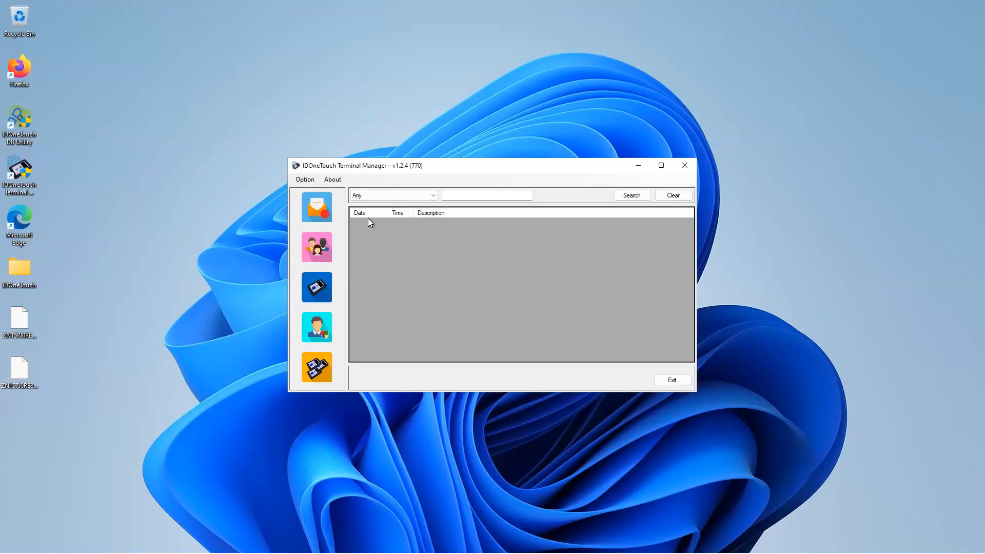
pyautogui.click(332, 181)
pyautogui.click(332, 182)
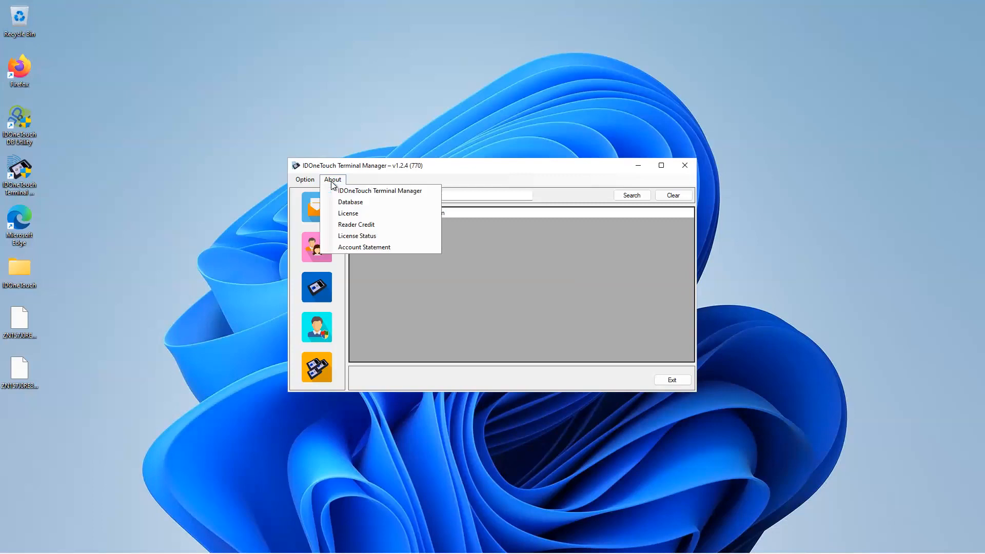
pyautogui.click(337, 226)
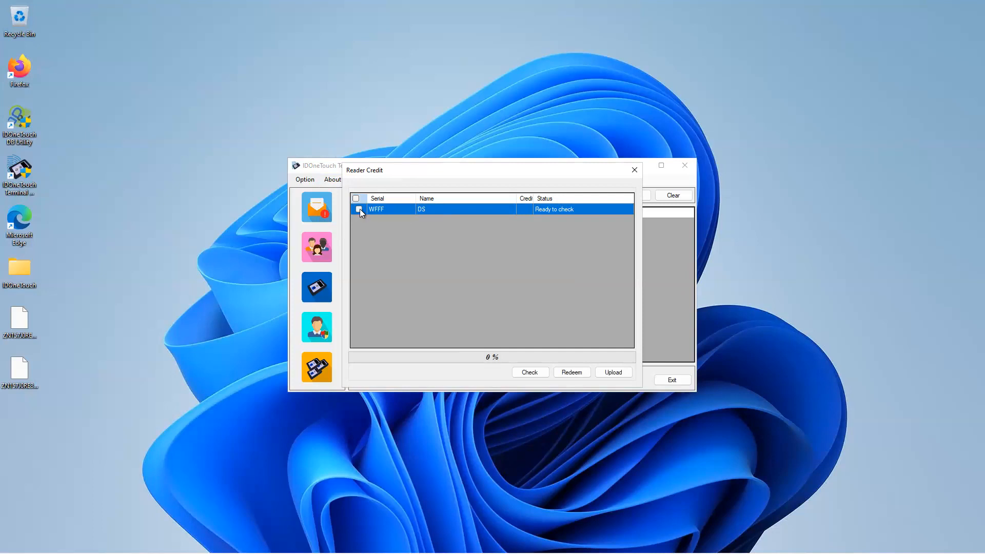
pyautogui.click(523, 372)
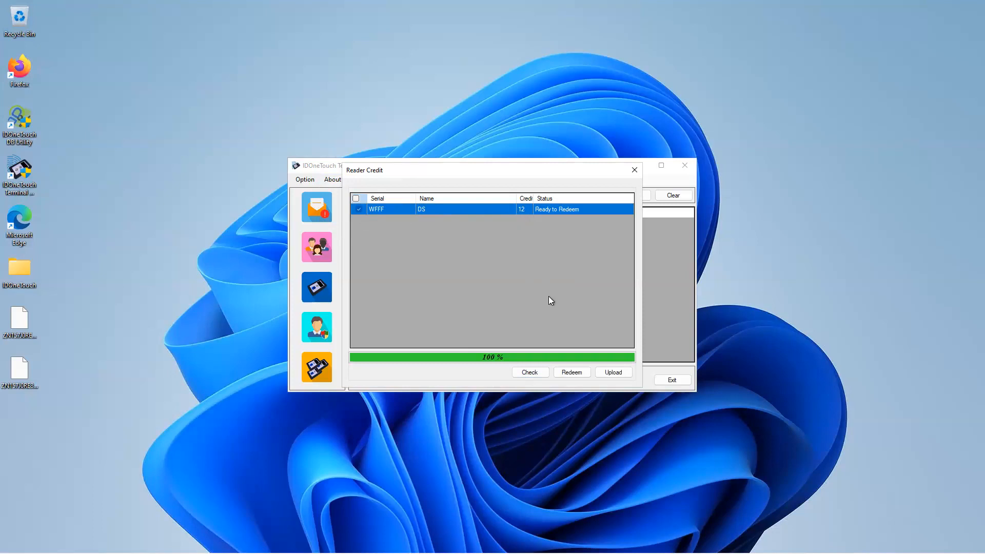
pyautogui.click(570, 371)
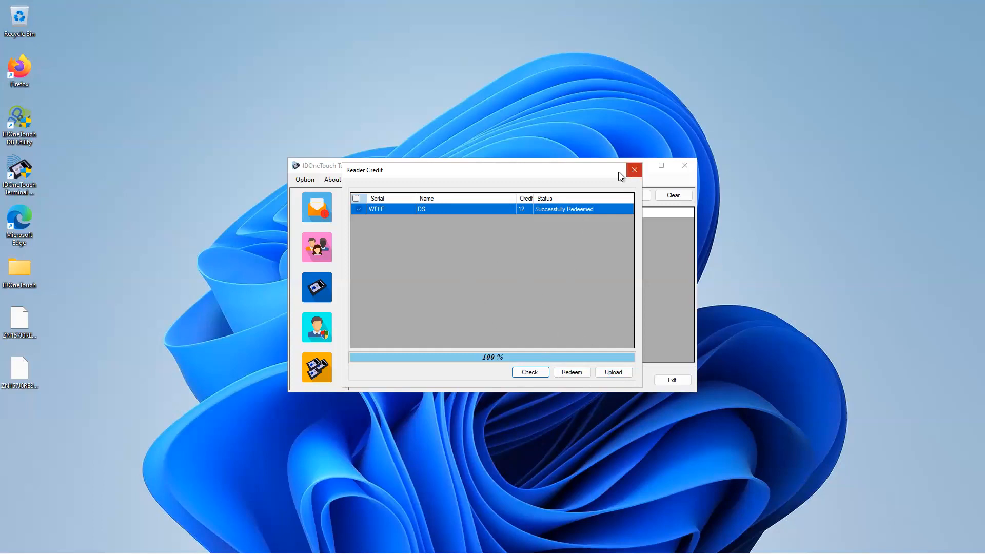
pyautogui.click(634, 170)
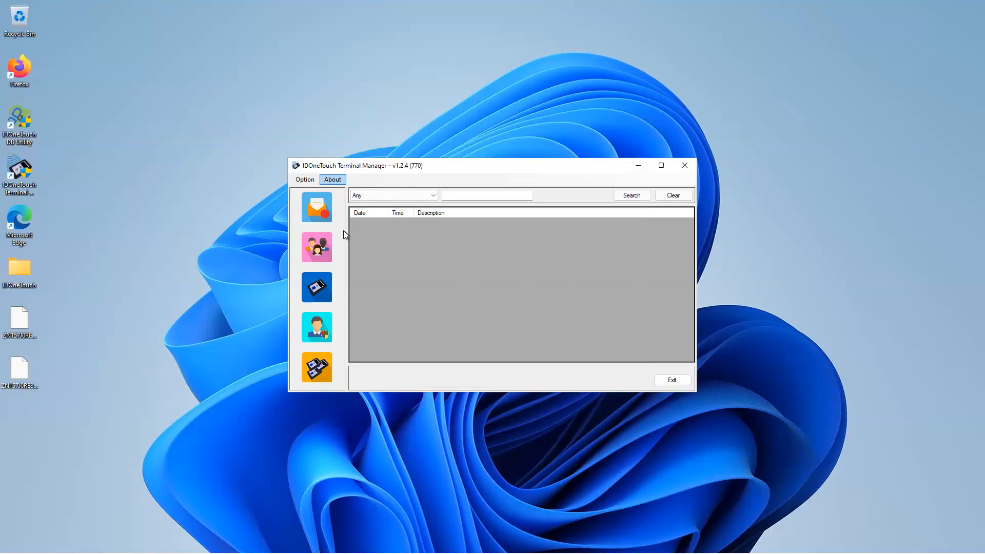
# Step: Check the license type and remaining credits in License Status, and close the window
pyautogui.click(332, 181)
pyautogui.click(345, 237)
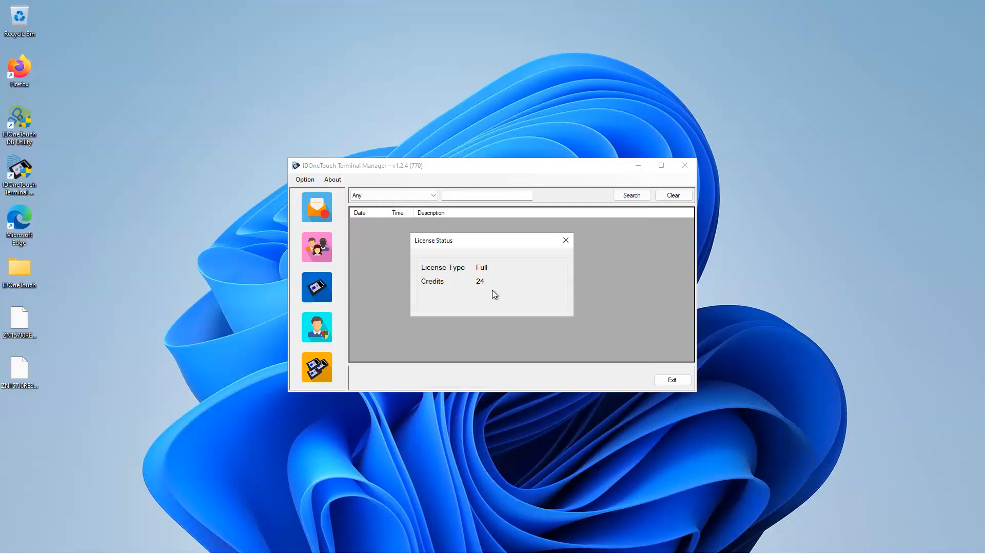
pyautogui.click(566, 242)
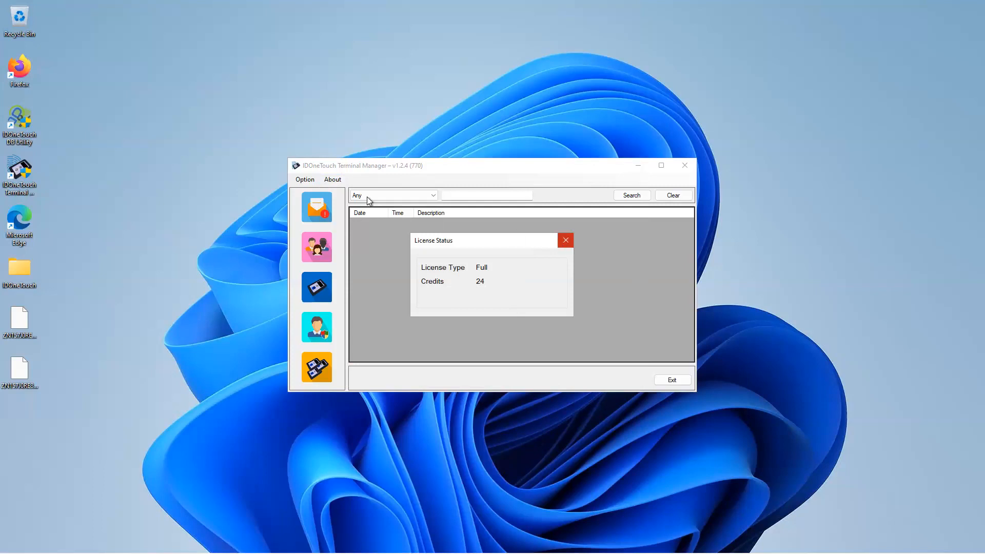
# Step: Show the account statement from 01/08/2023 to 03/08/2023 and examine its license credit and reader credit entries
pyautogui.click(333, 180)
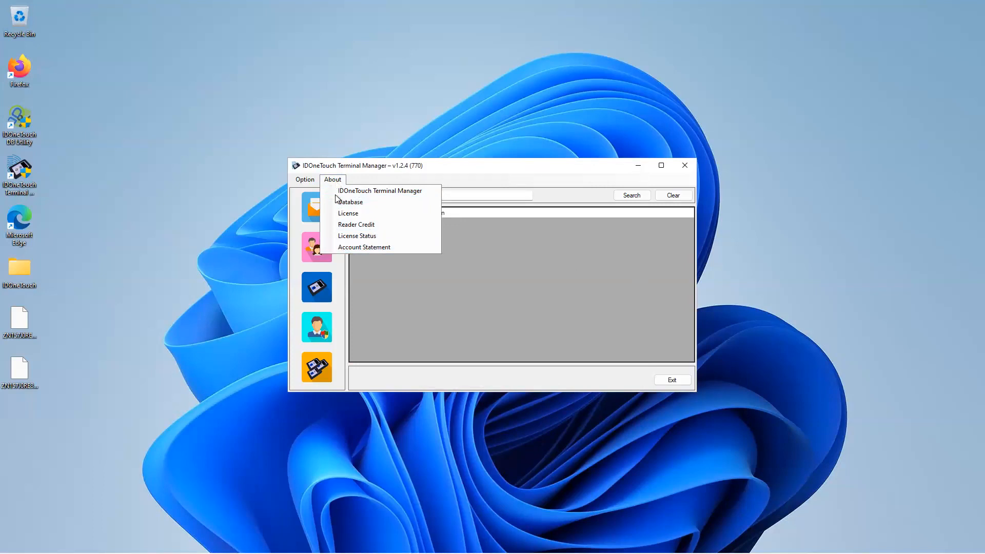
pyautogui.click(352, 247)
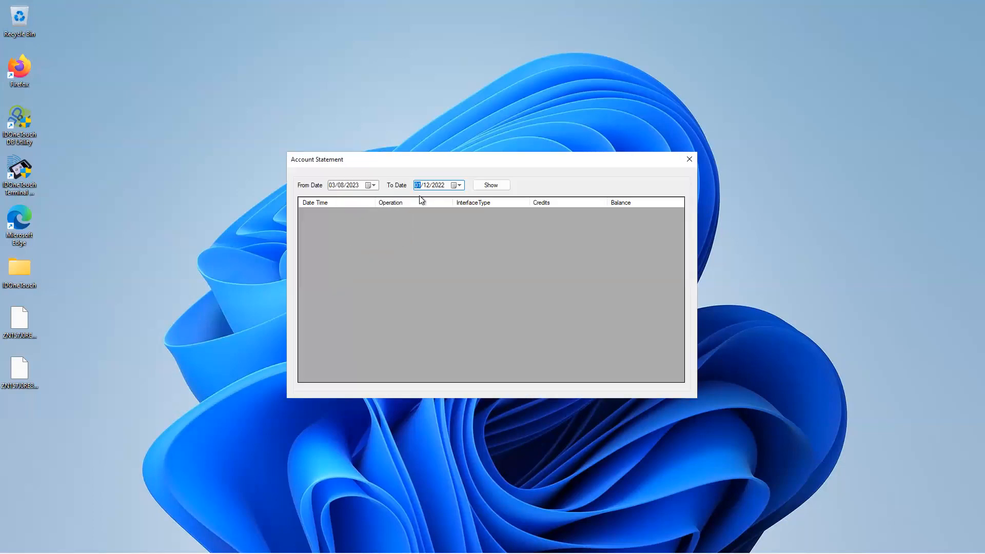
pyautogui.click(370, 184)
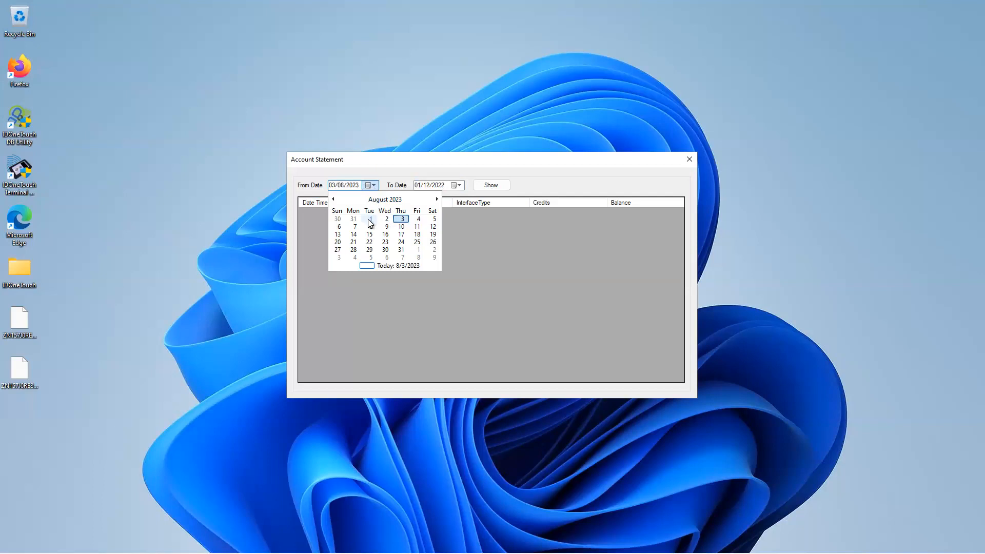
pyautogui.click(369, 218)
pyautogui.click(454, 185)
pyautogui.click(469, 266)
pyautogui.click(488, 188)
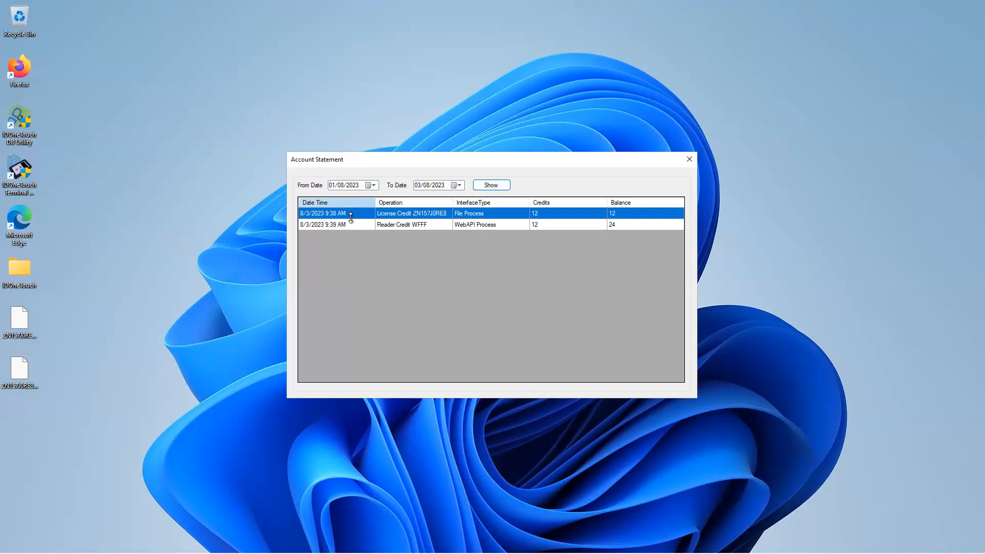
pyautogui.click(550, 215)
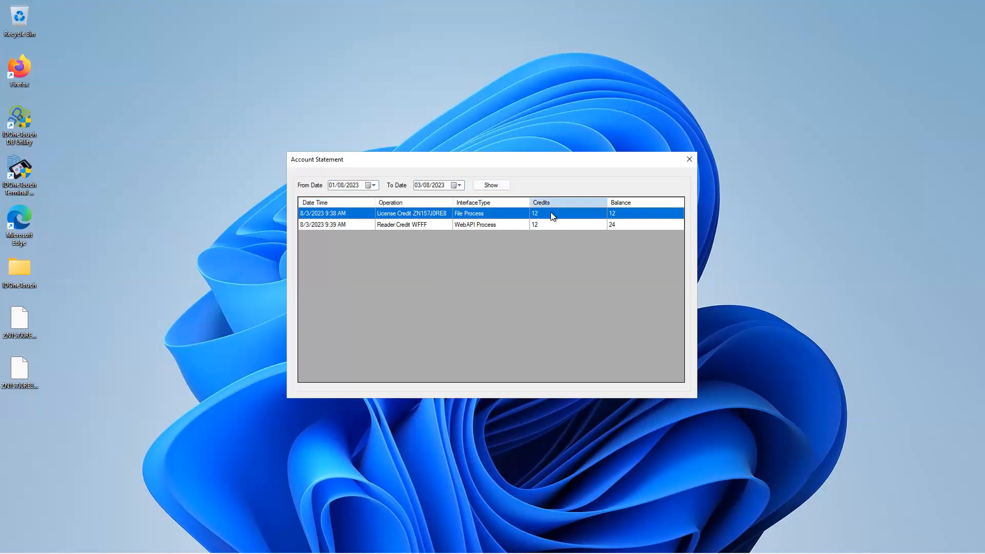
pyautogui.click(371, 226)
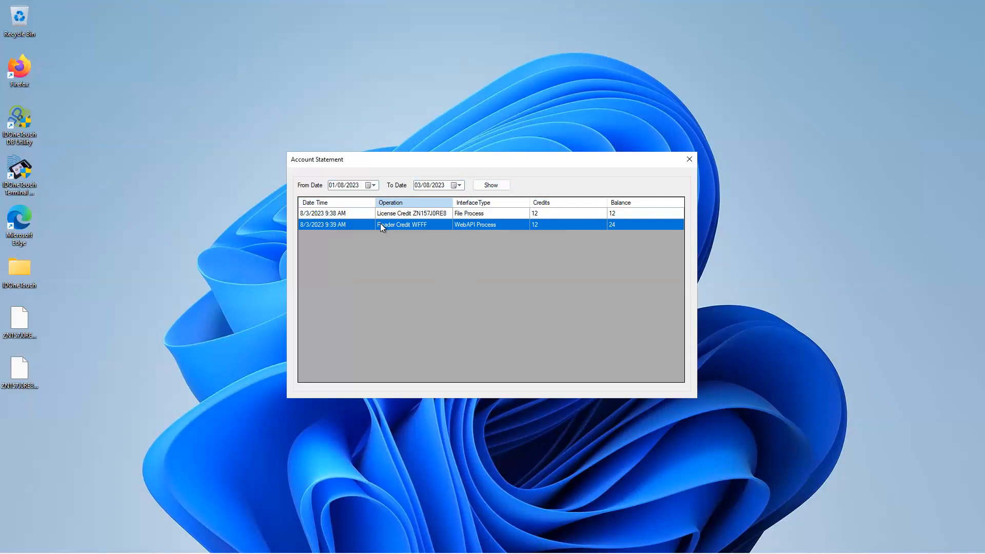